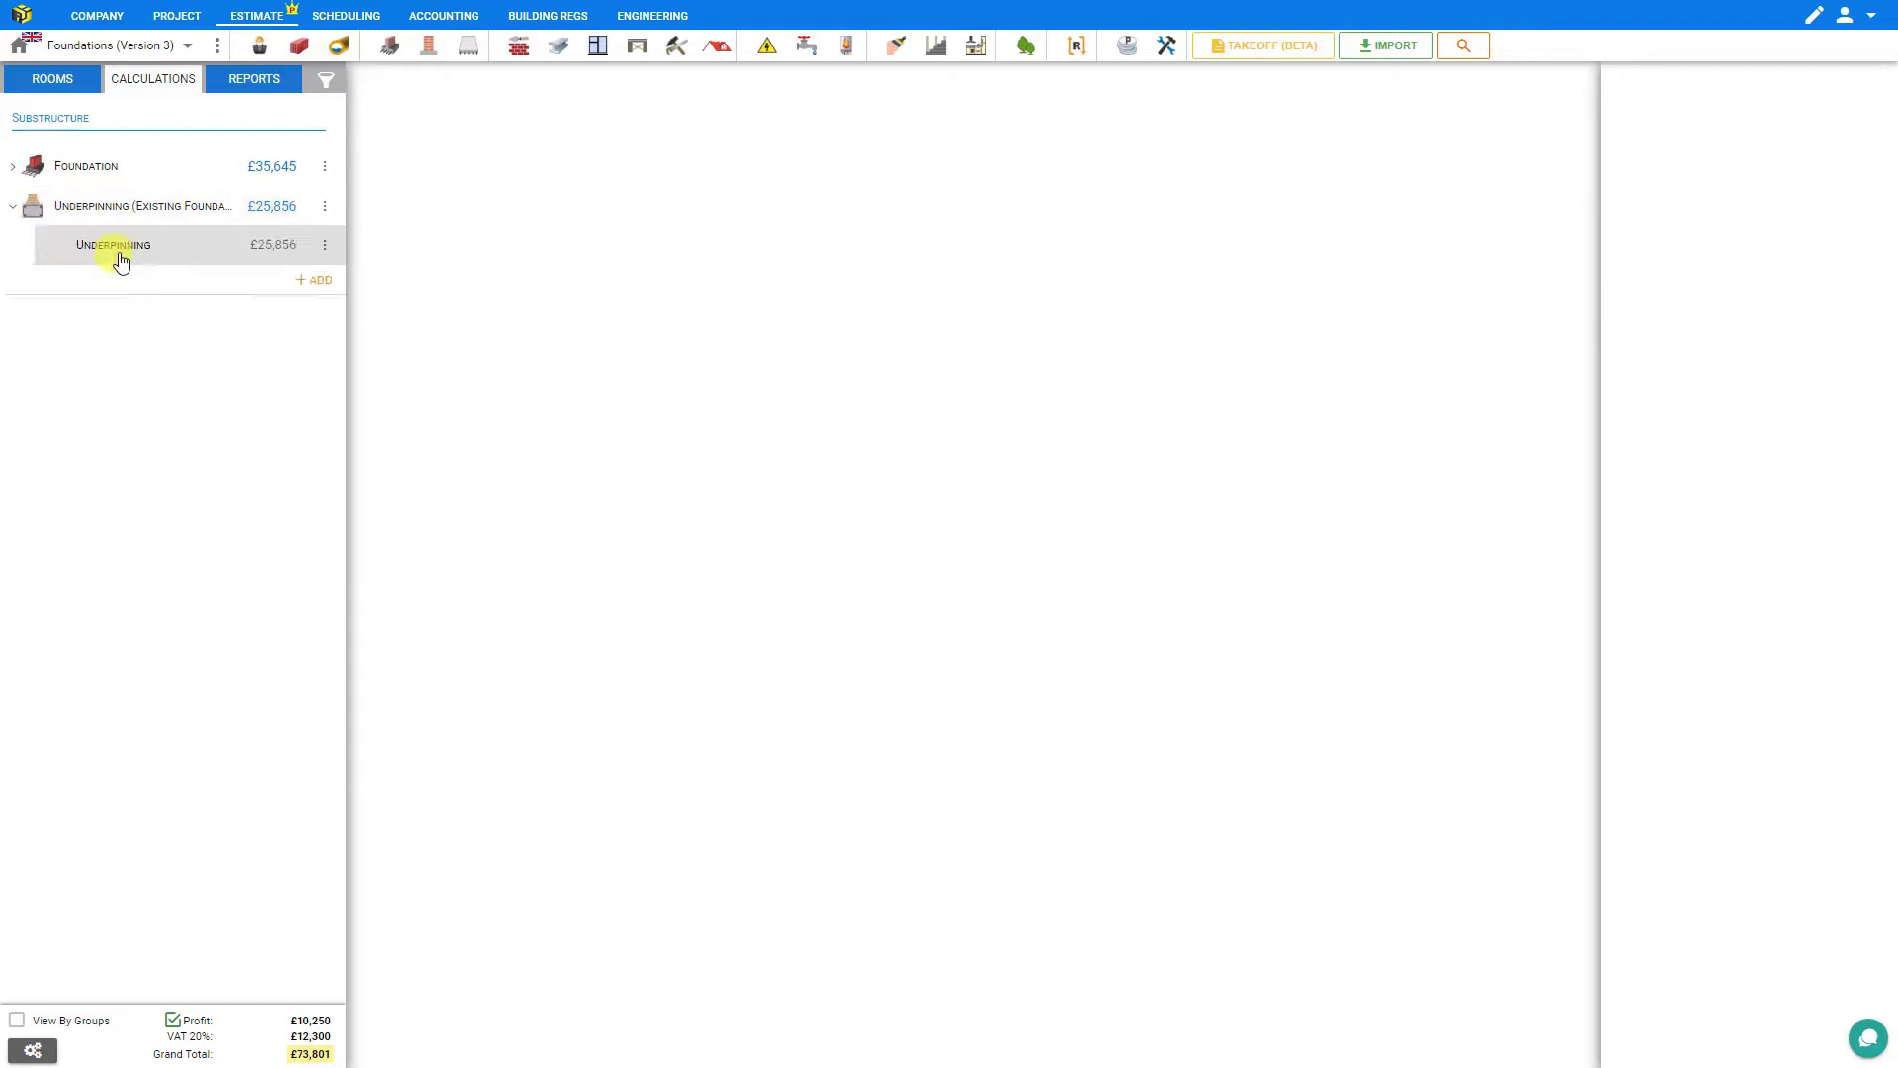
Select the existing 20000 mm Underpinning item and drop down the foundation calculation types.
{"action": "left_click", "coordinate": [113, 250]}
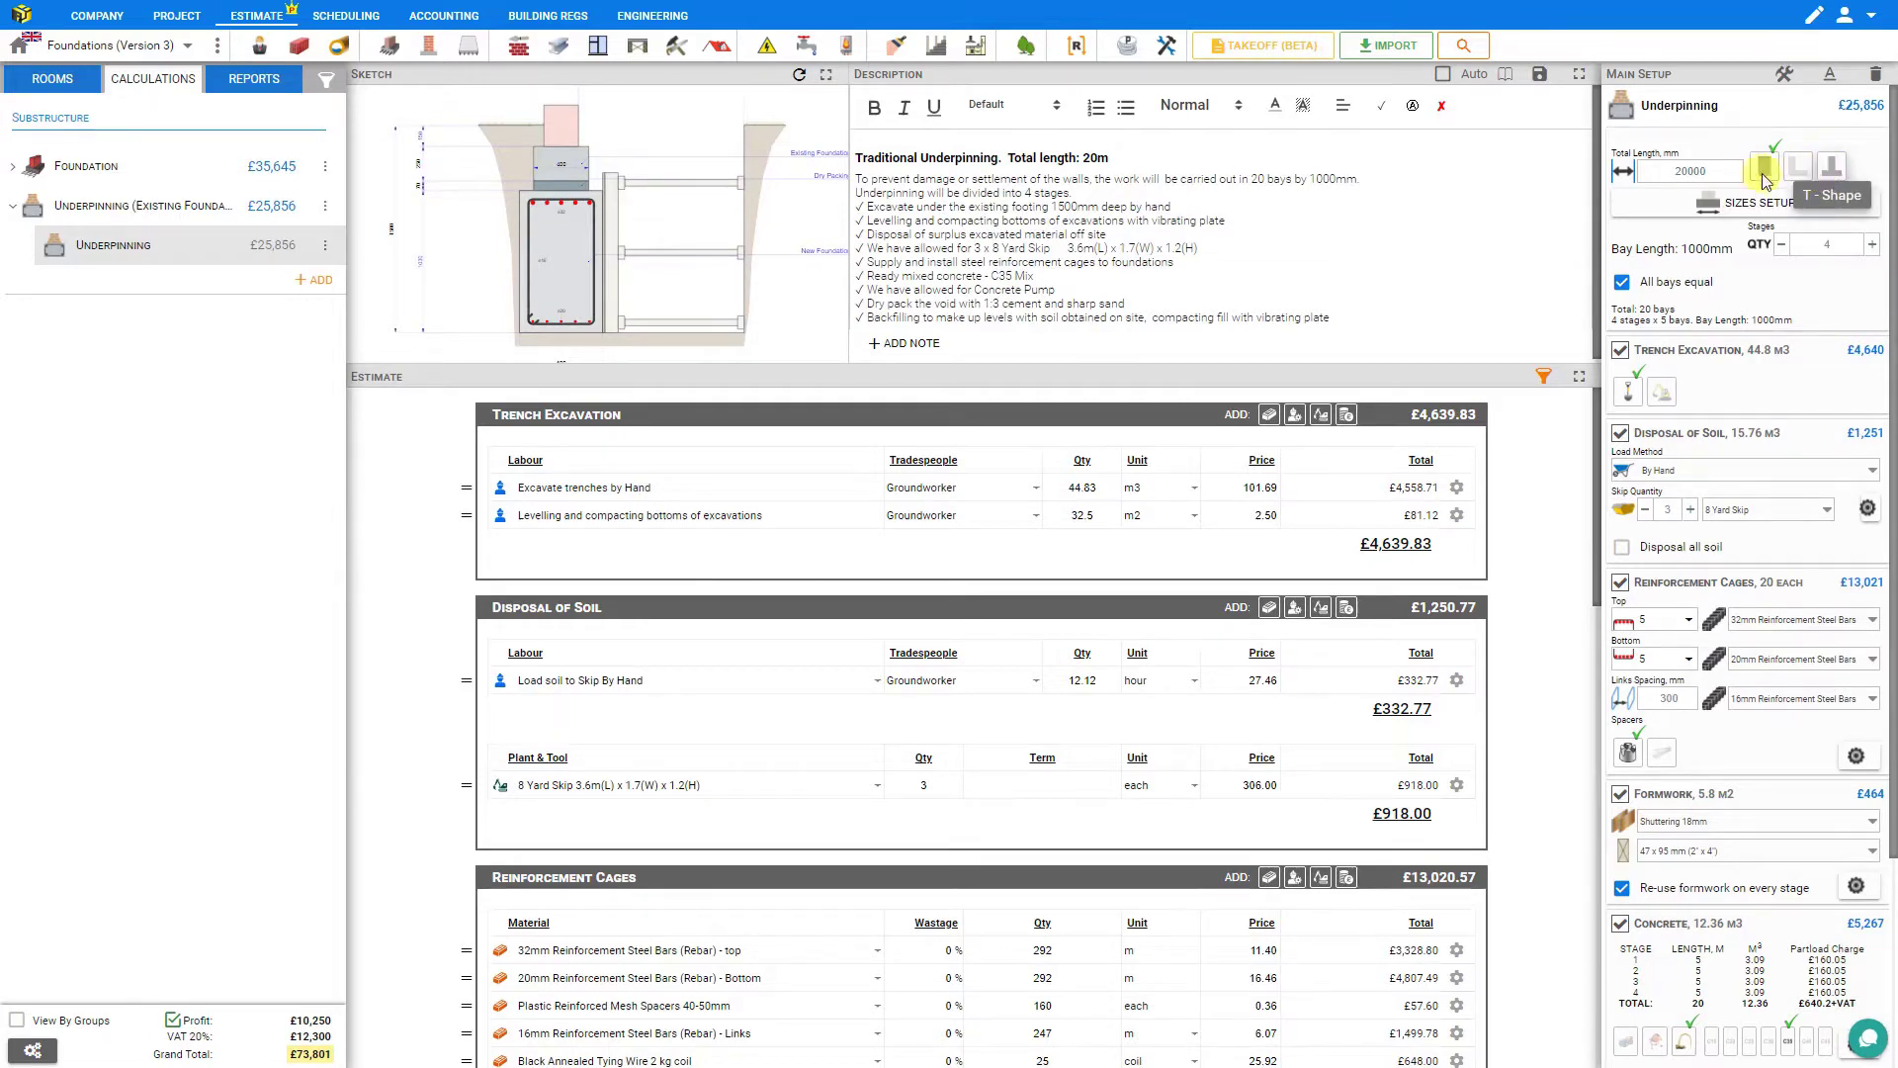
{"action": "left_click", "coordinate": [391, 57]}
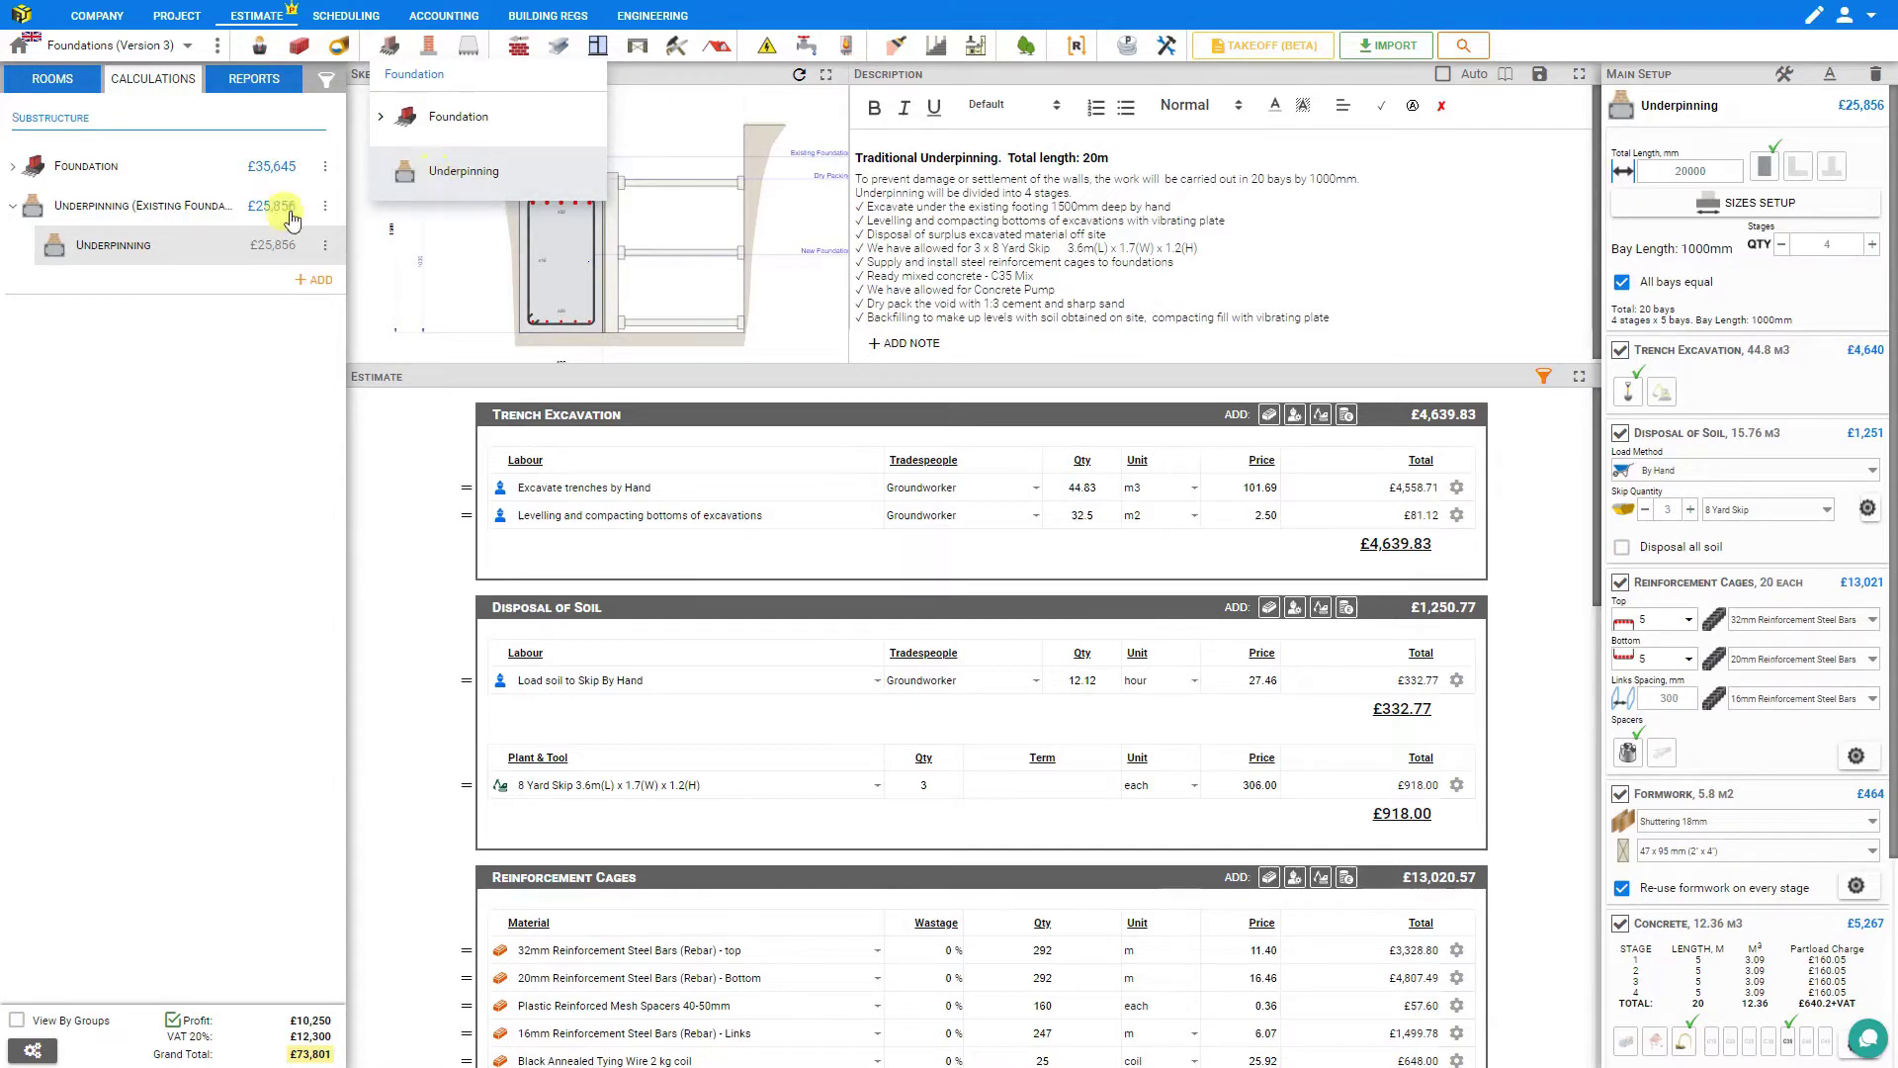
Add a new Underpinning calculation, enlarge its sketch pane and give it a T-shaped footing.
{"action": "left_click", "coordinate": [315, 287]}
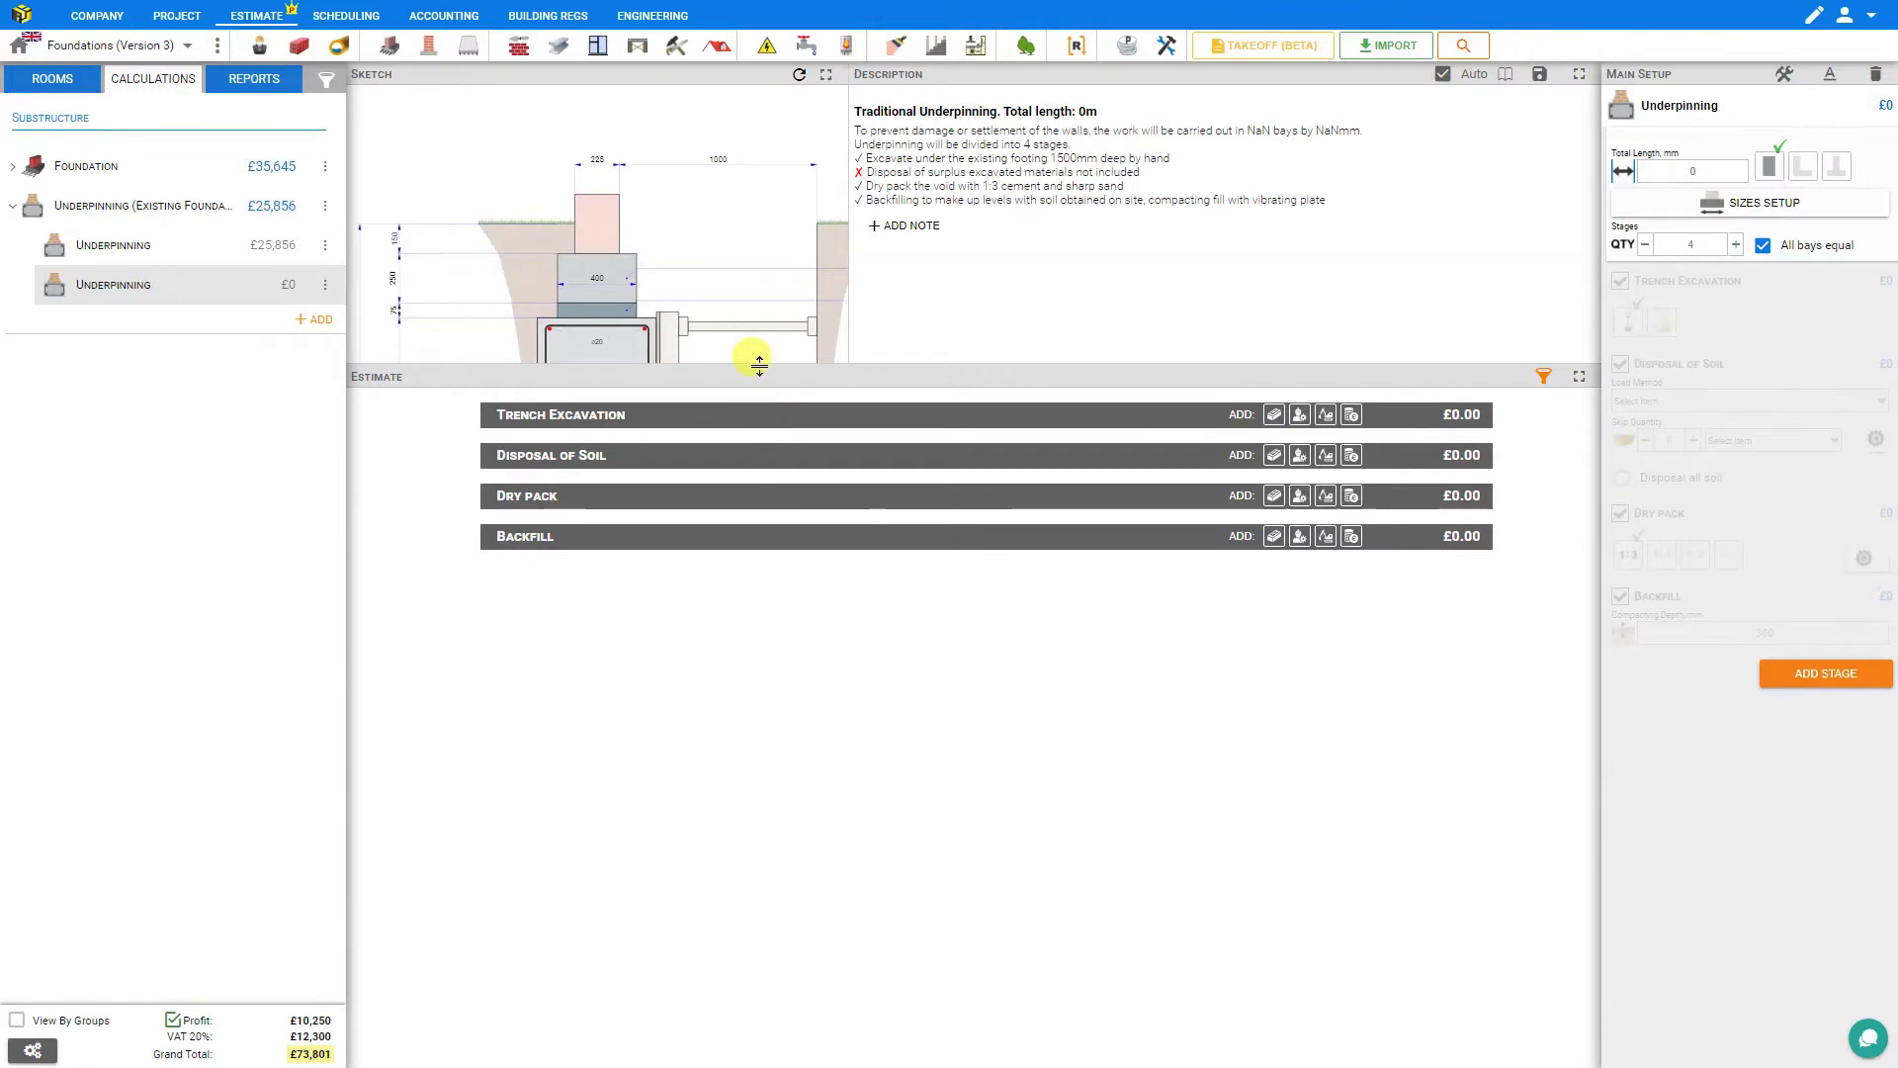
{"action": "mouse_move", "coordinate": [760, 366]}
{"action": "left_mouse_down"}
{"action": "mouse_move", "coordinate": [750, 563]}
{"action": "mouse_move", "coordinate": [769, 561]}
{"action": "left_mouse_up"}
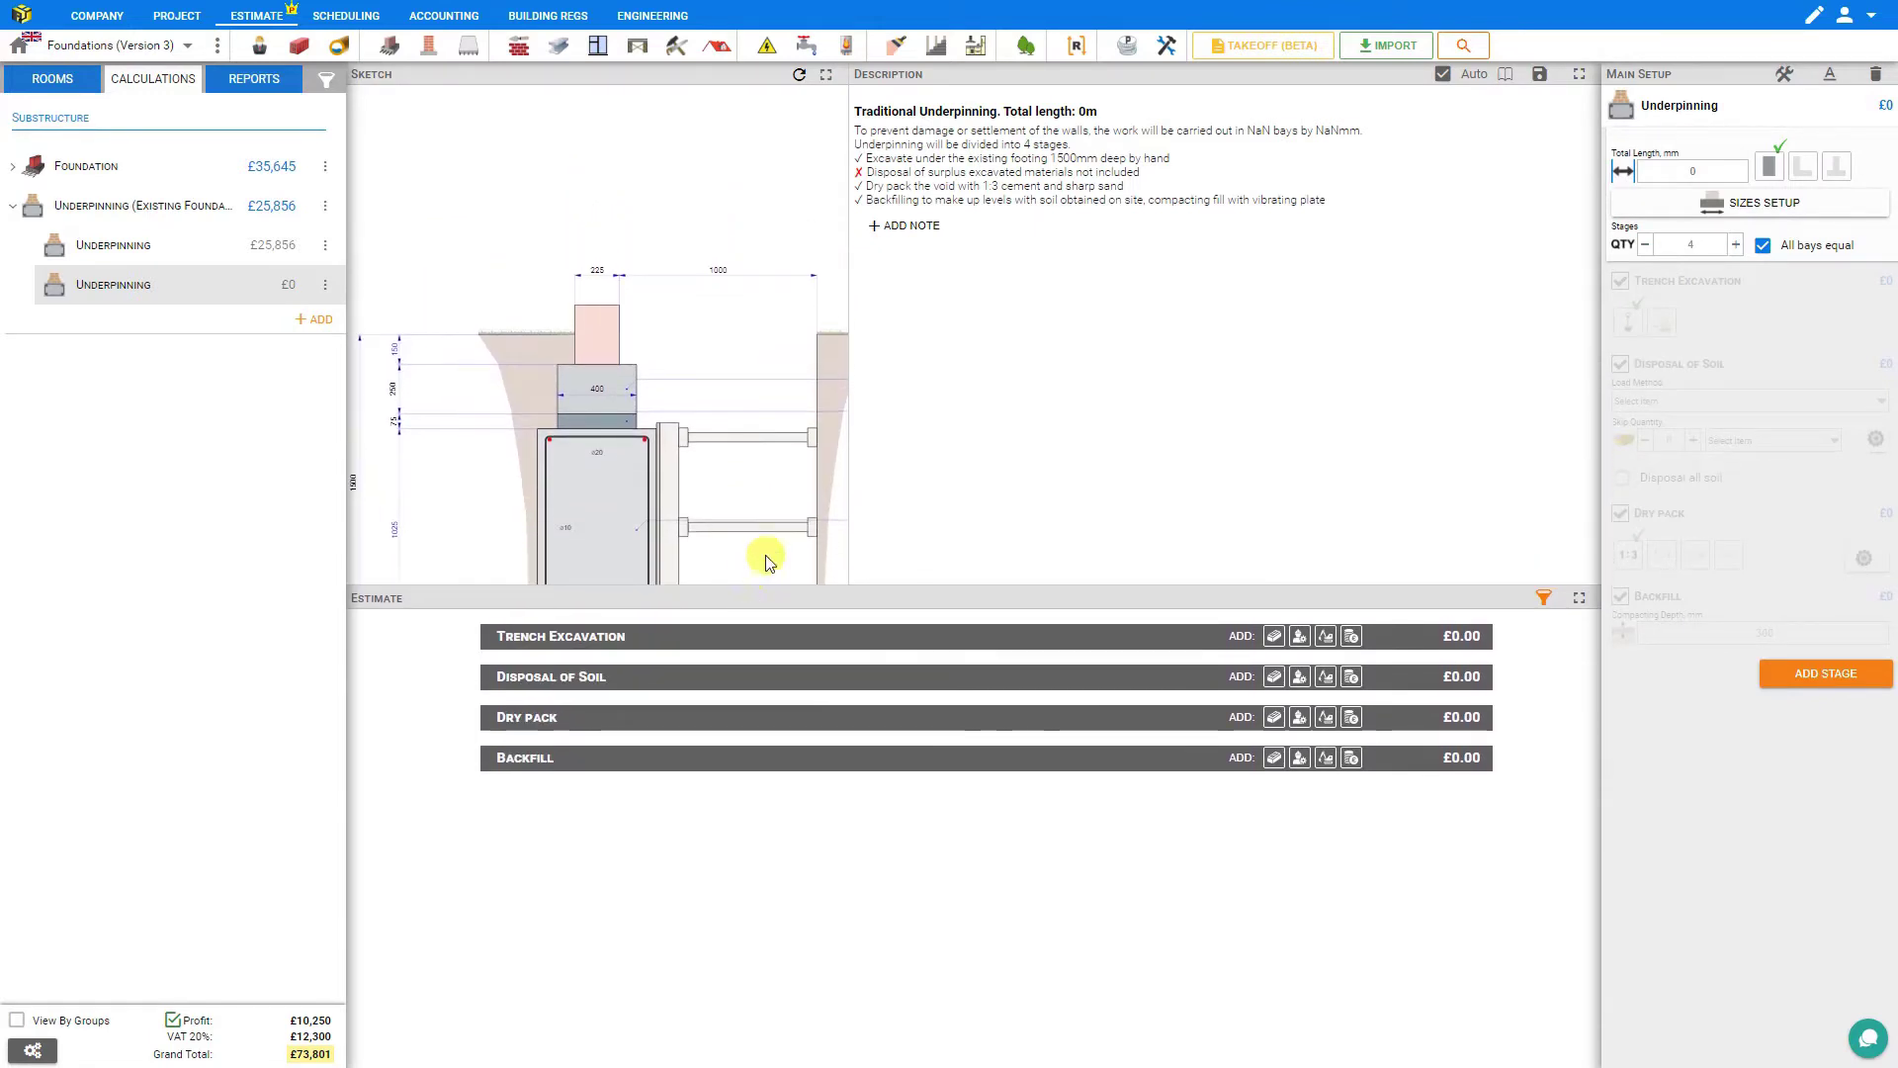
{"action": "left_click_drag", "start_coordinate": [847, 440], "coordinate": [1086, 450]}
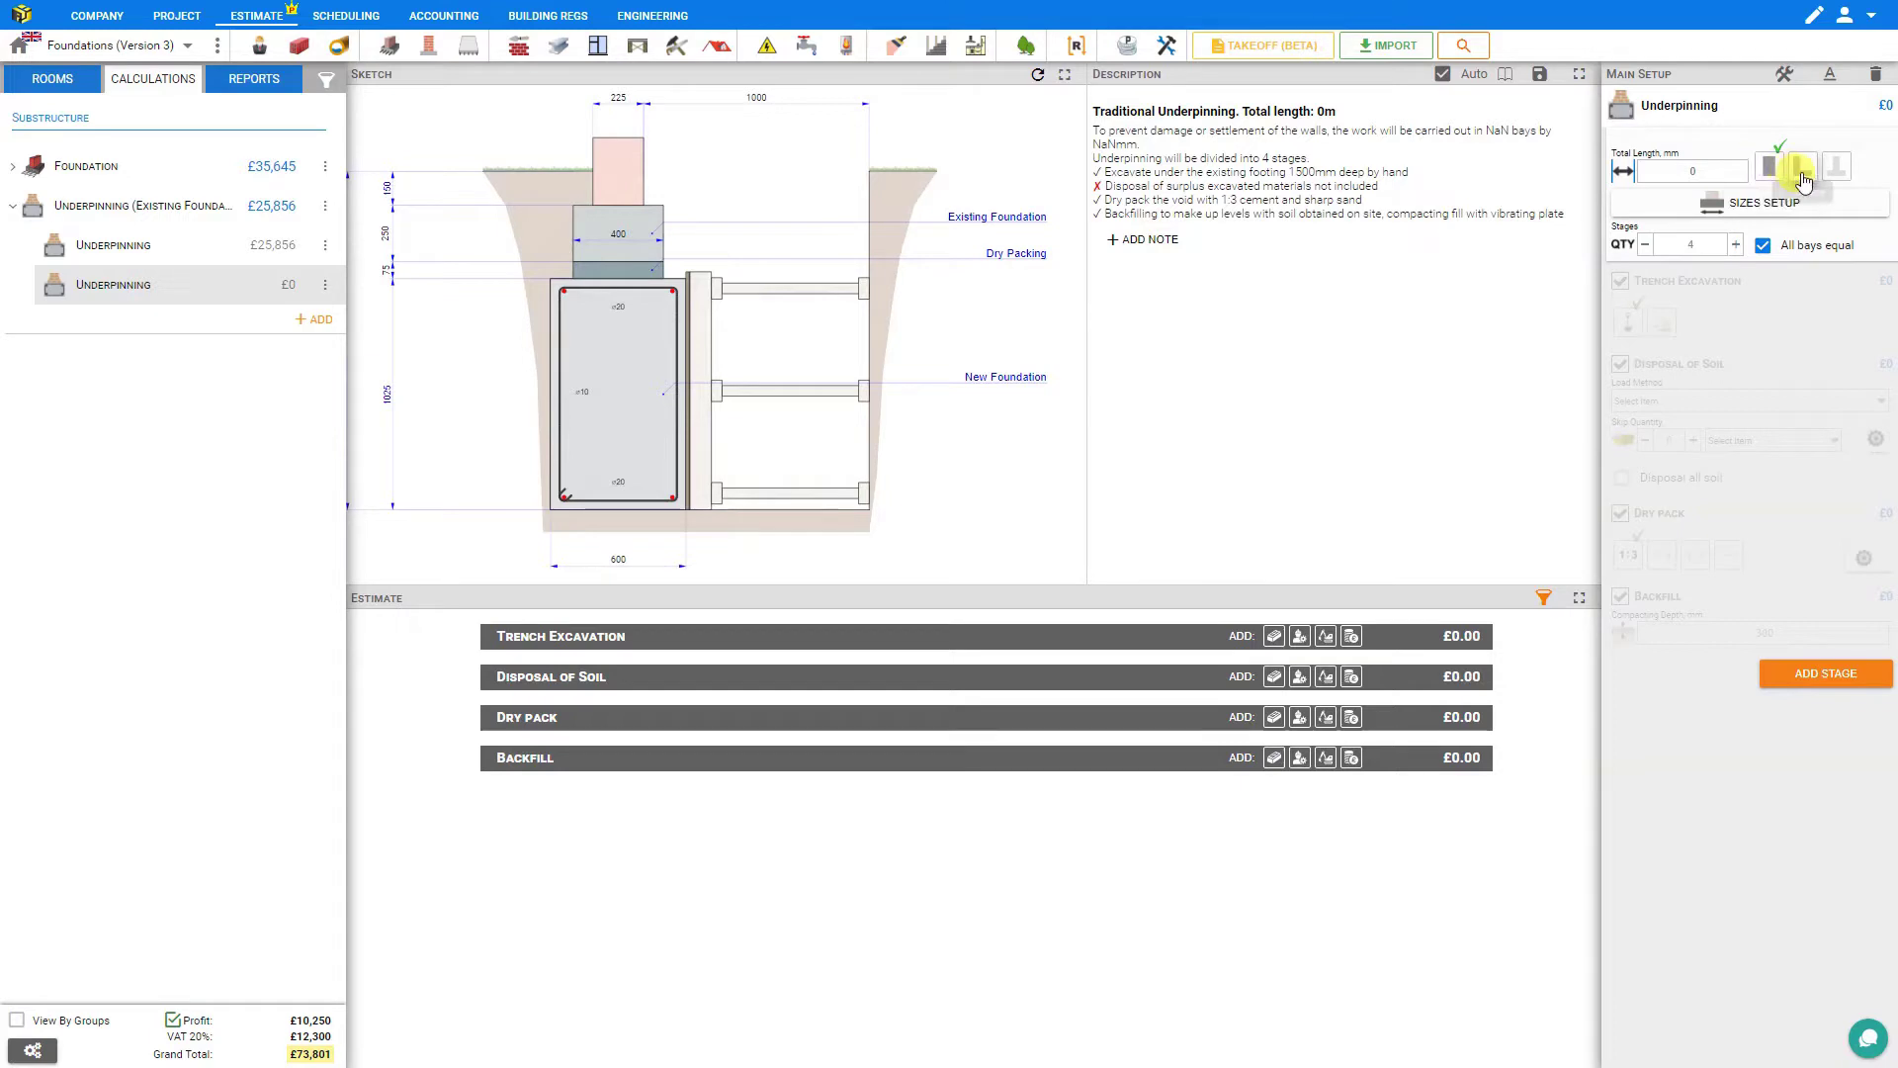
{"action": "left_click", "coordinate": [1804, 173]}
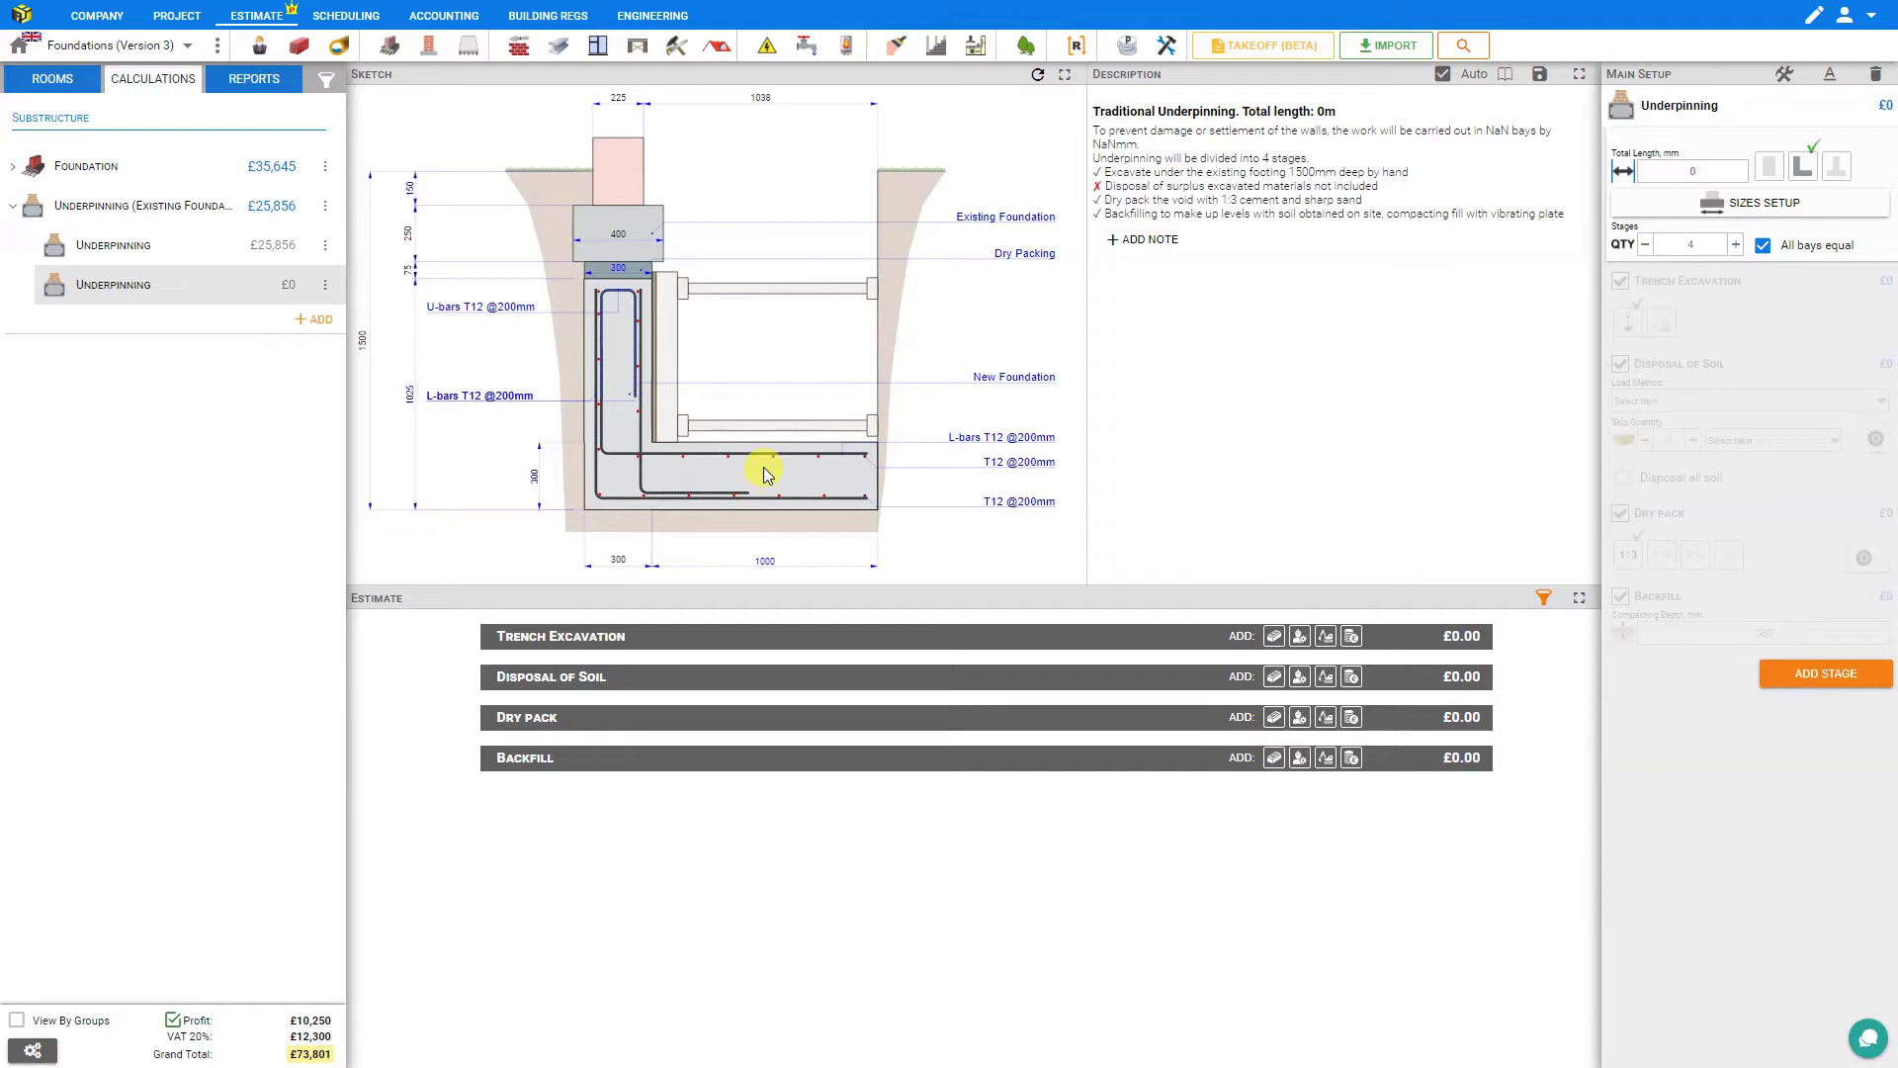
{"action": "left_click", "coordinate": [1835, 184]}
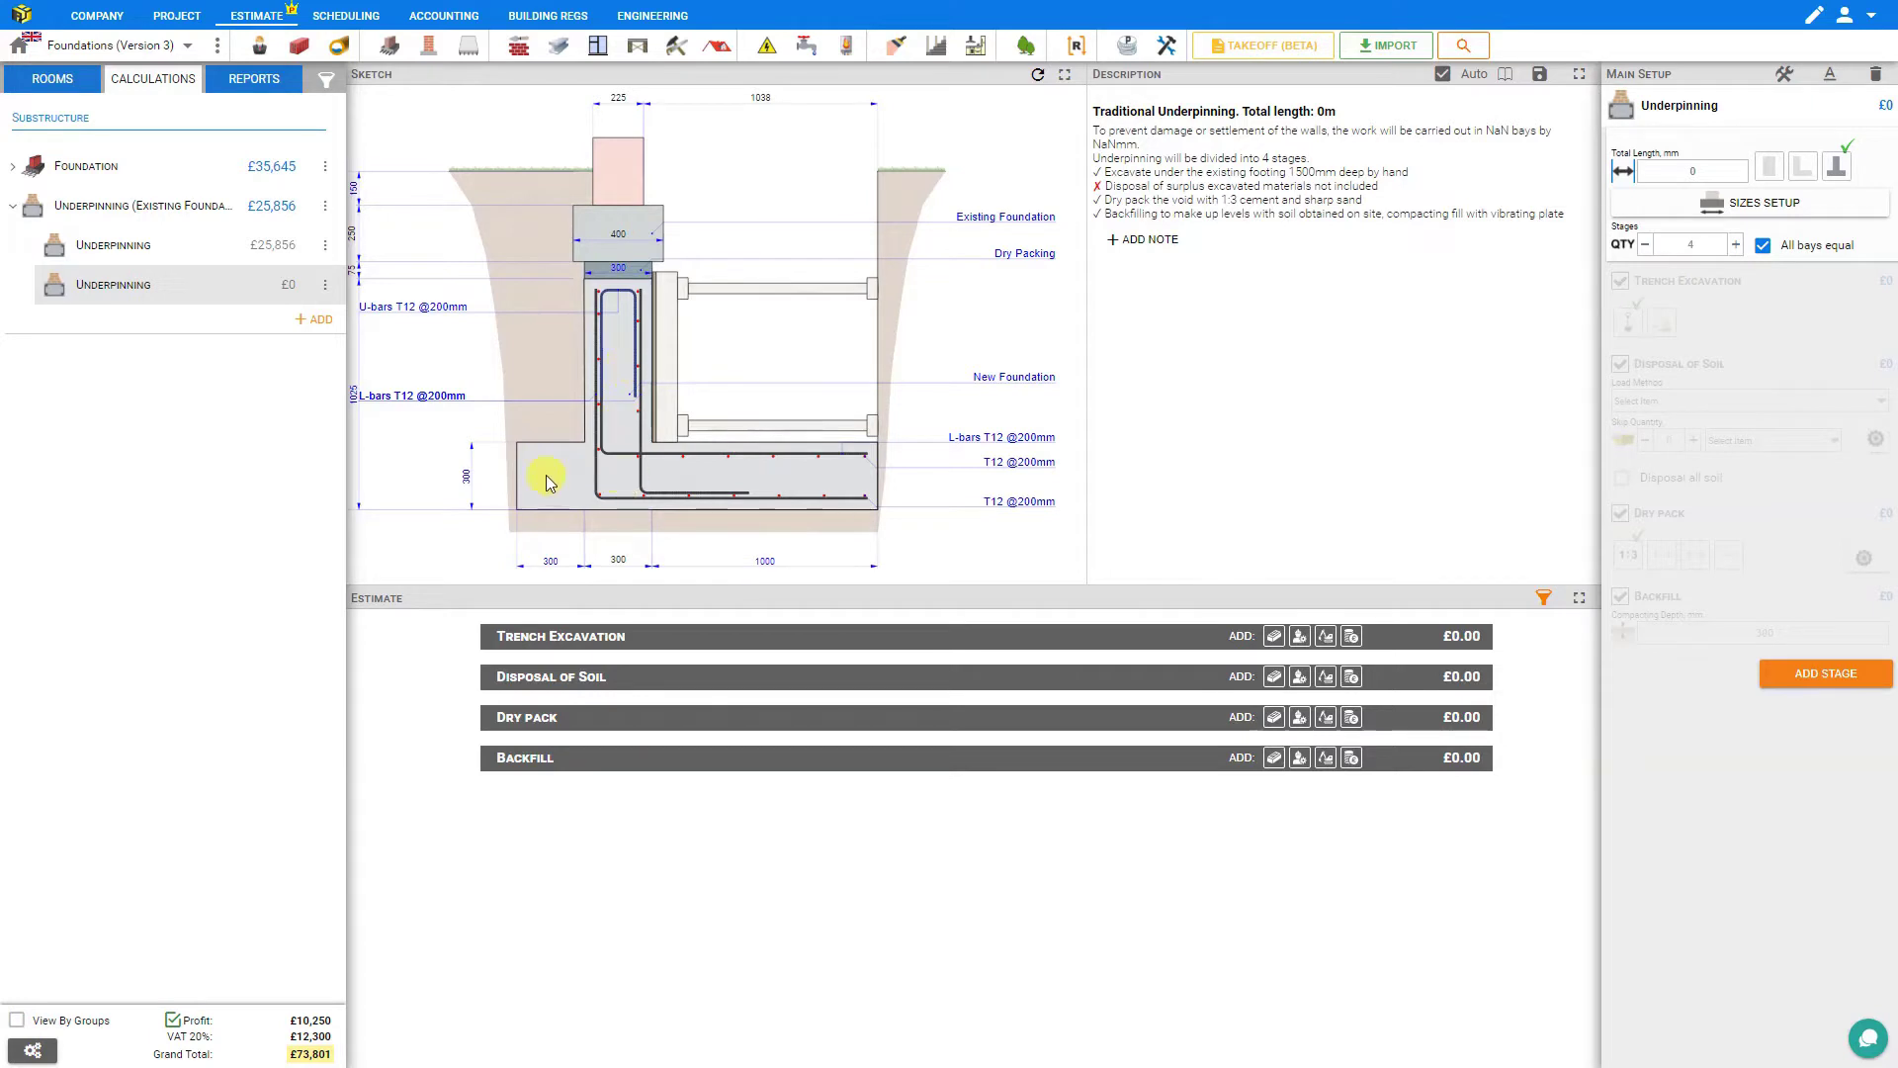
Enter 20000 mm as the new underpinning's total length and review the updated estimate.
{"action": "left_click", "coordinate": [1717, 173]}
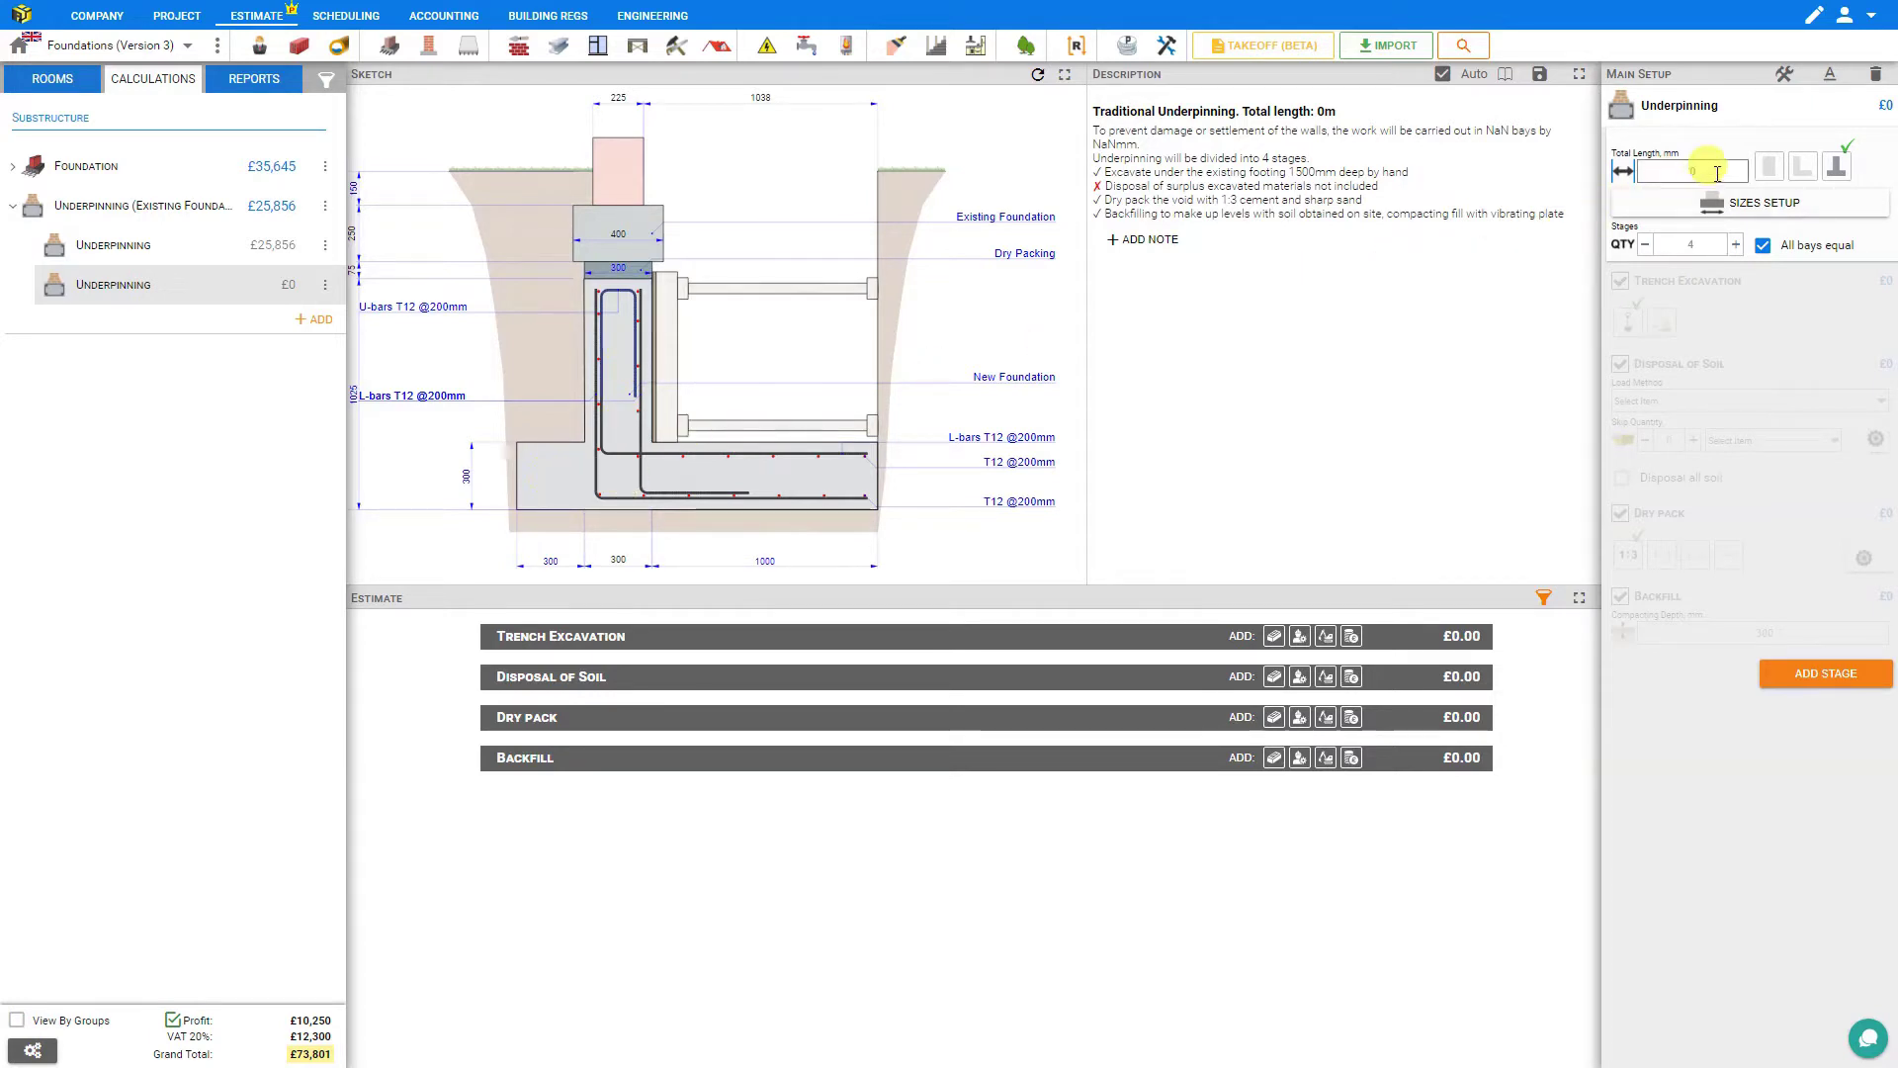
{"action": "left_click", "coordinate": [1708, 173]}
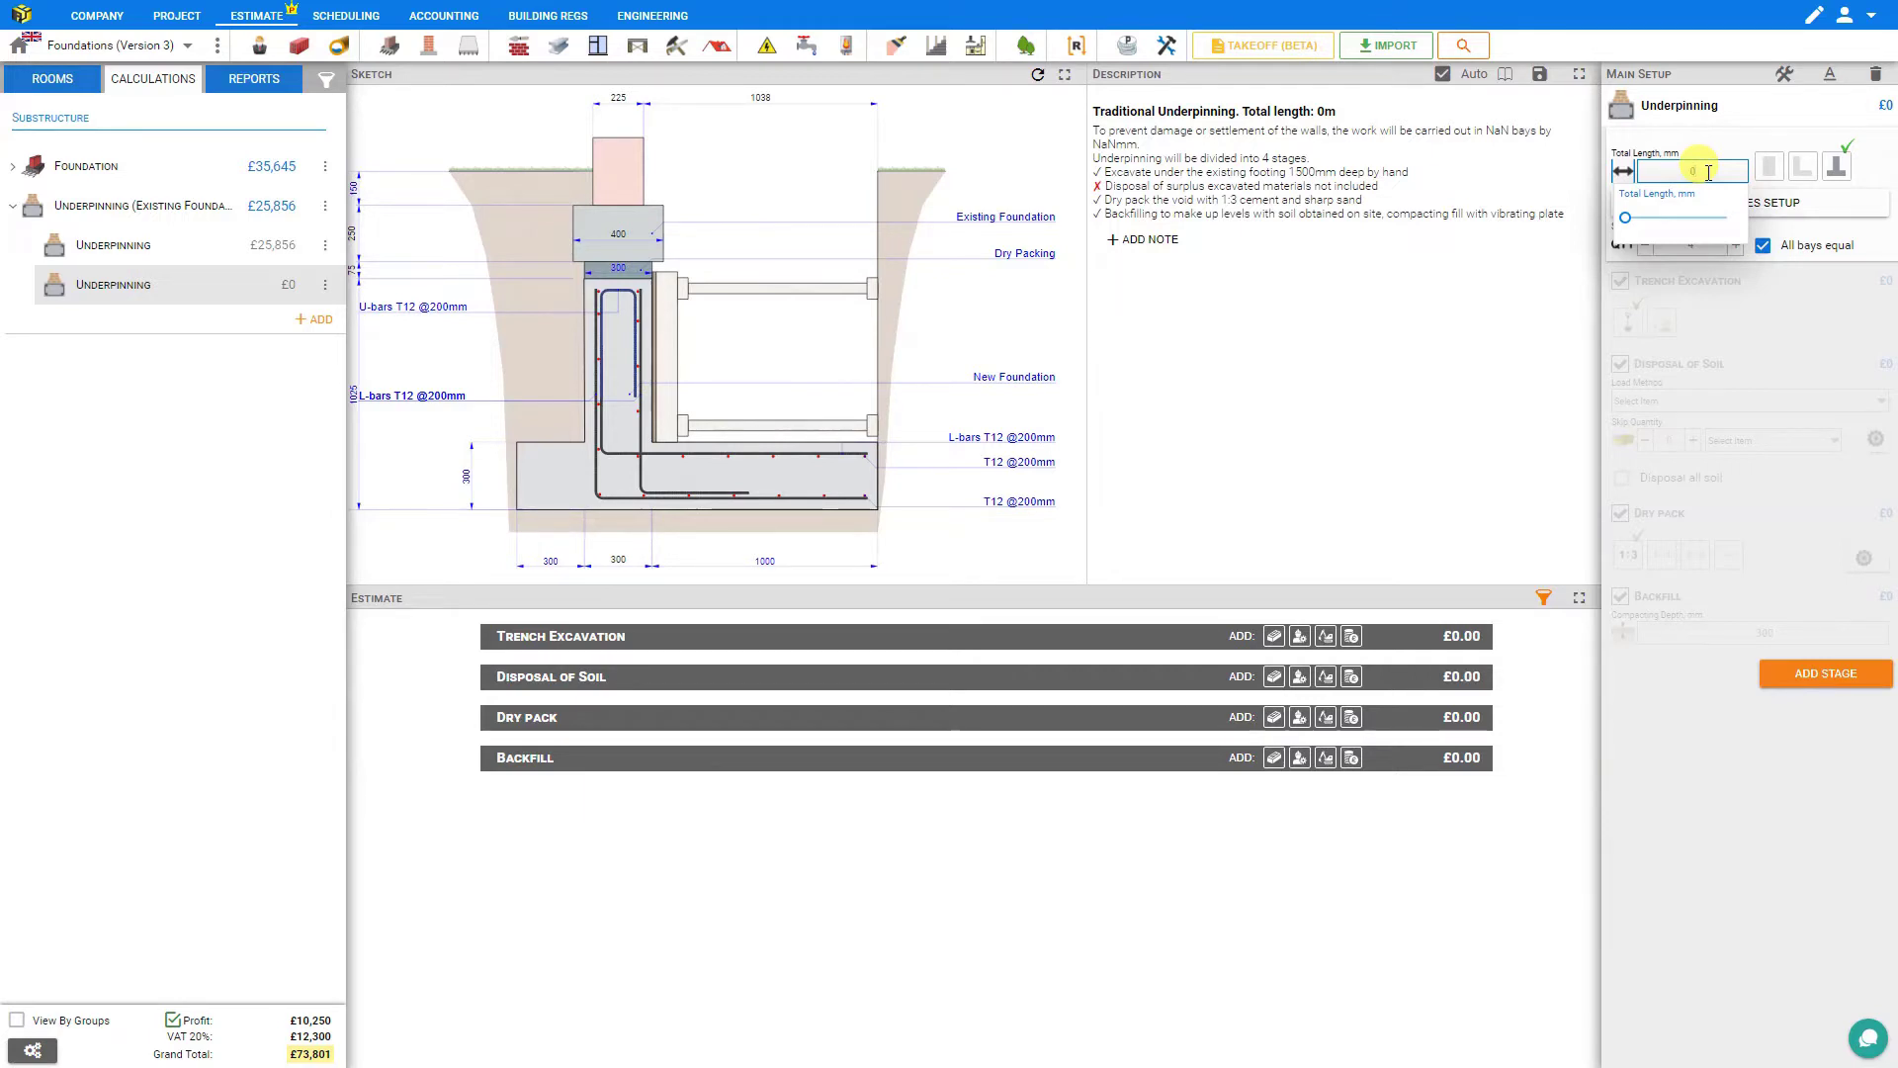
{"action": "type", "text": "0000"}
{"action": "left_click", "coordinate": [1740, 130]}
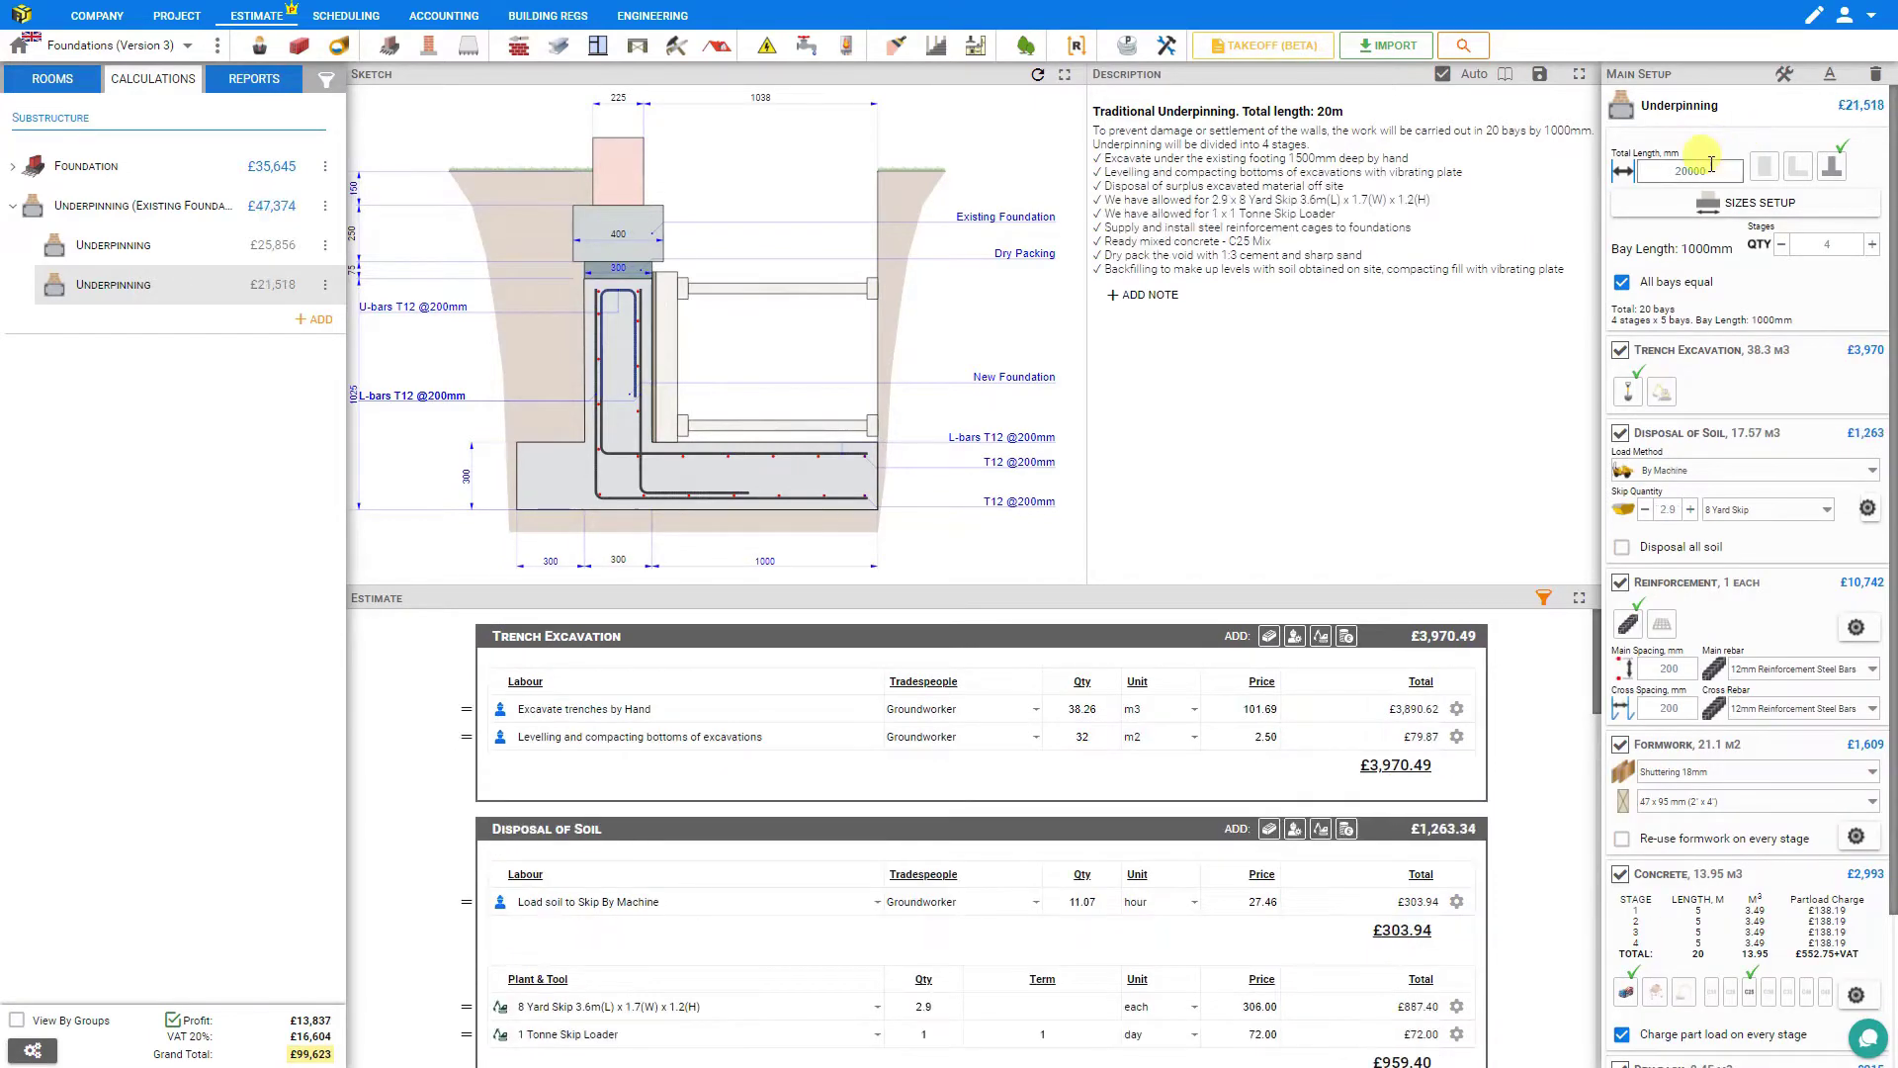
{"action": "scroll", "coordinate": [1342, 786], "scroll_direction": "down", "scroll_amount": 8}
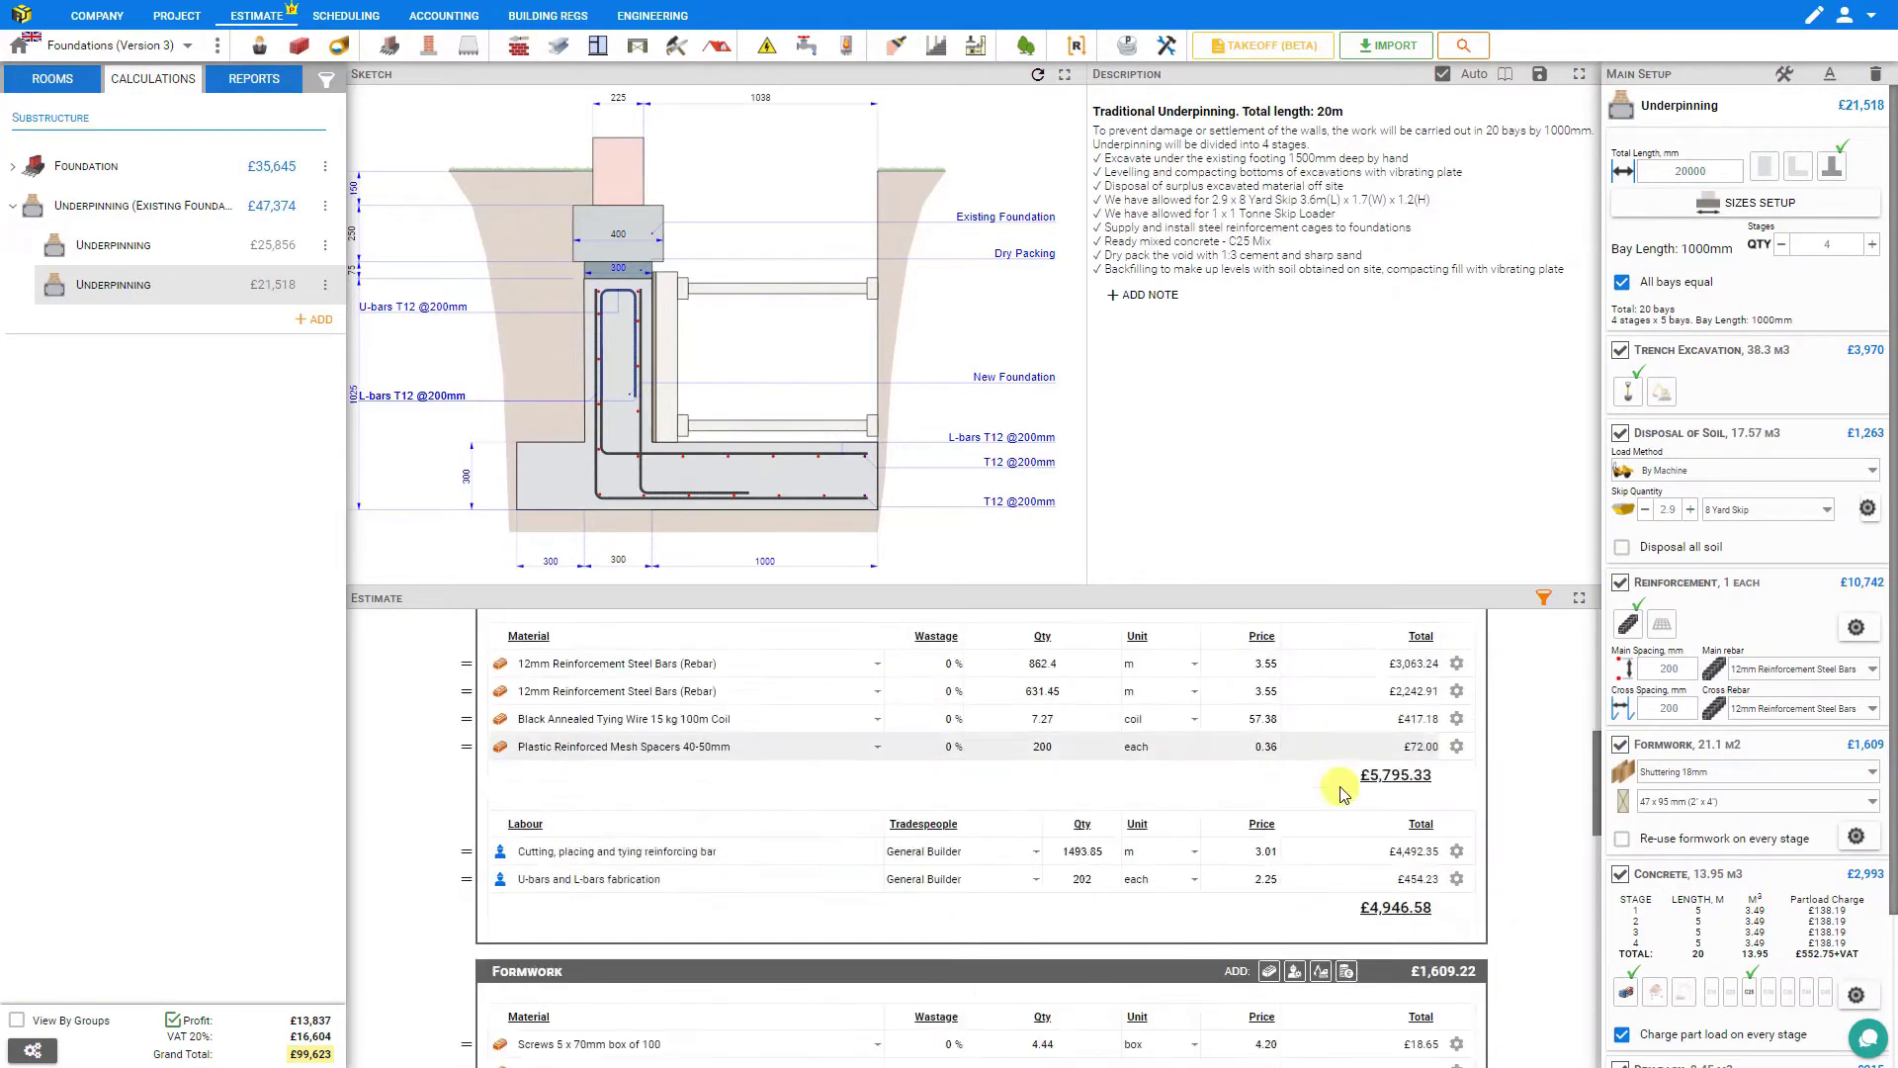
{"action": "scroll", "coordinate": [1344, 780], "scroll_direction": "up", "scroll_amount": 8}
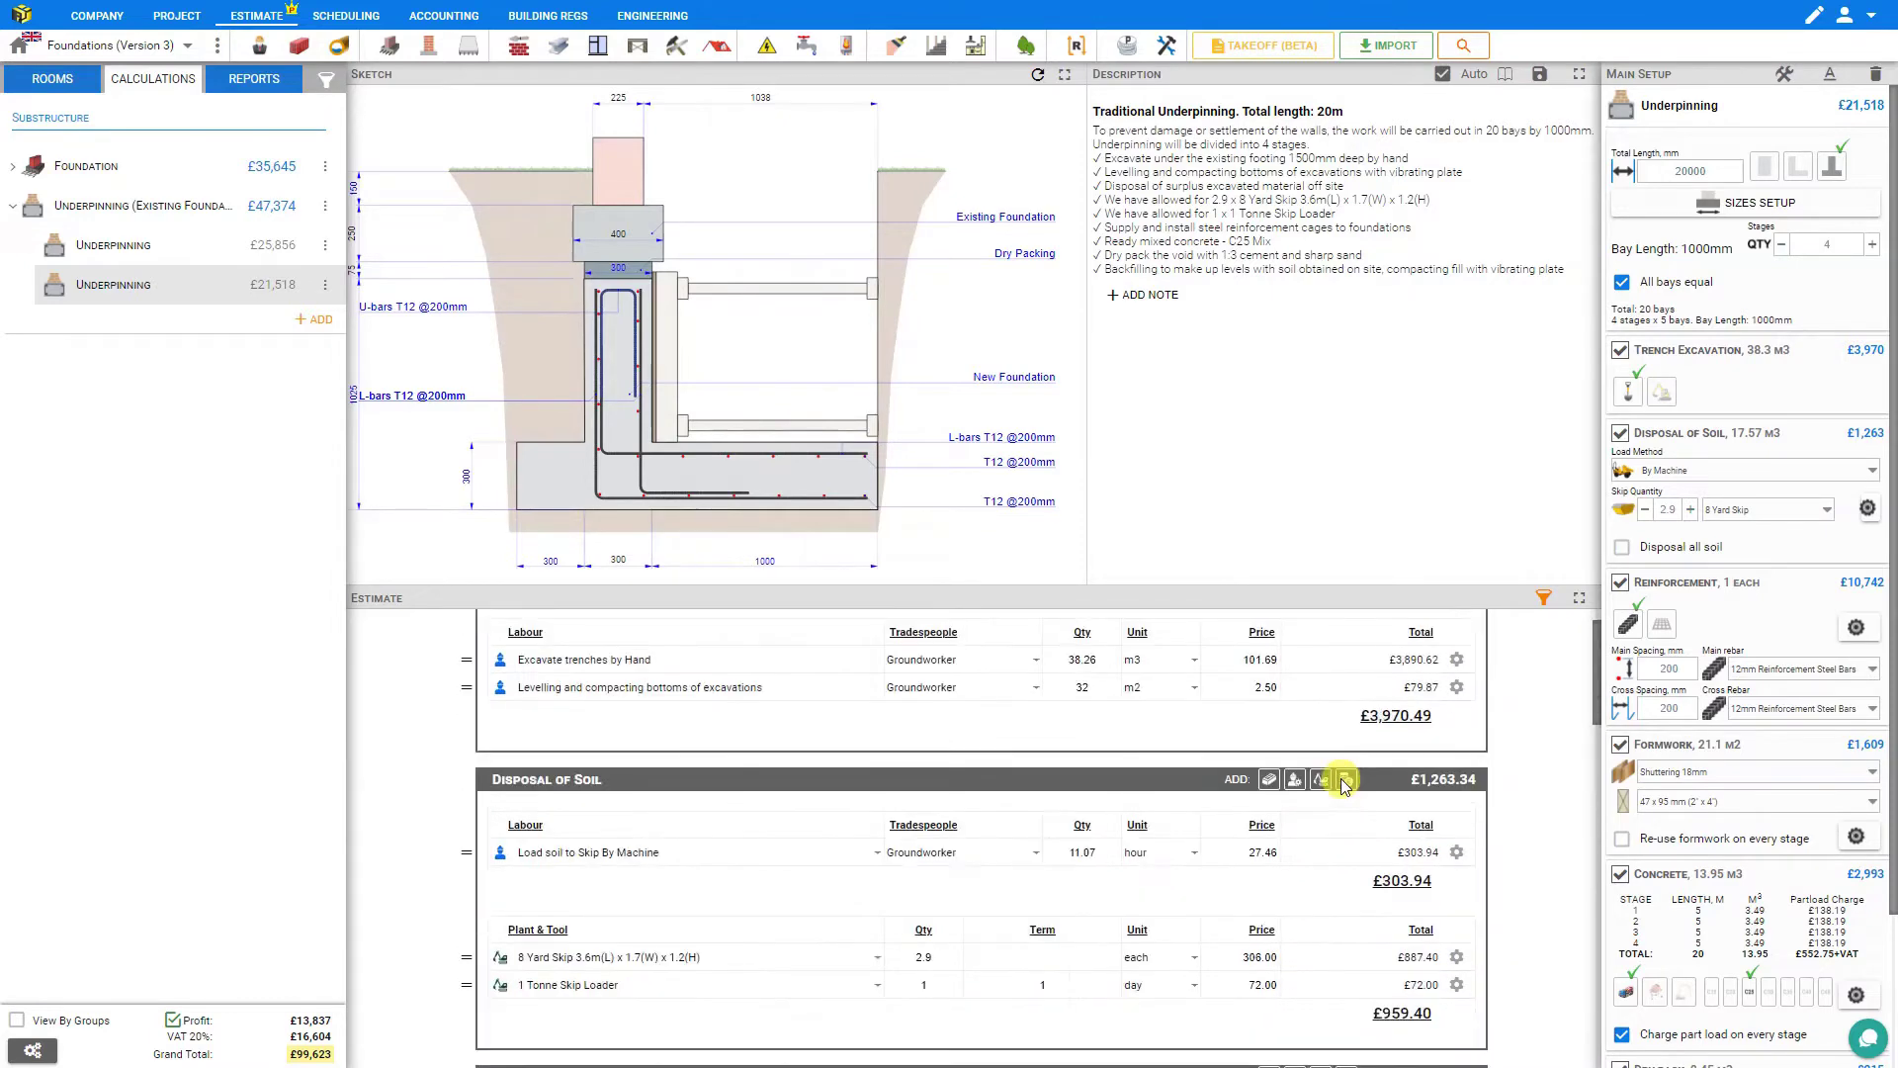
In Sizes Setup, set the excavation depth to 2400 mm.
{"action": "left_click", "coordinate": [1751, 209]}
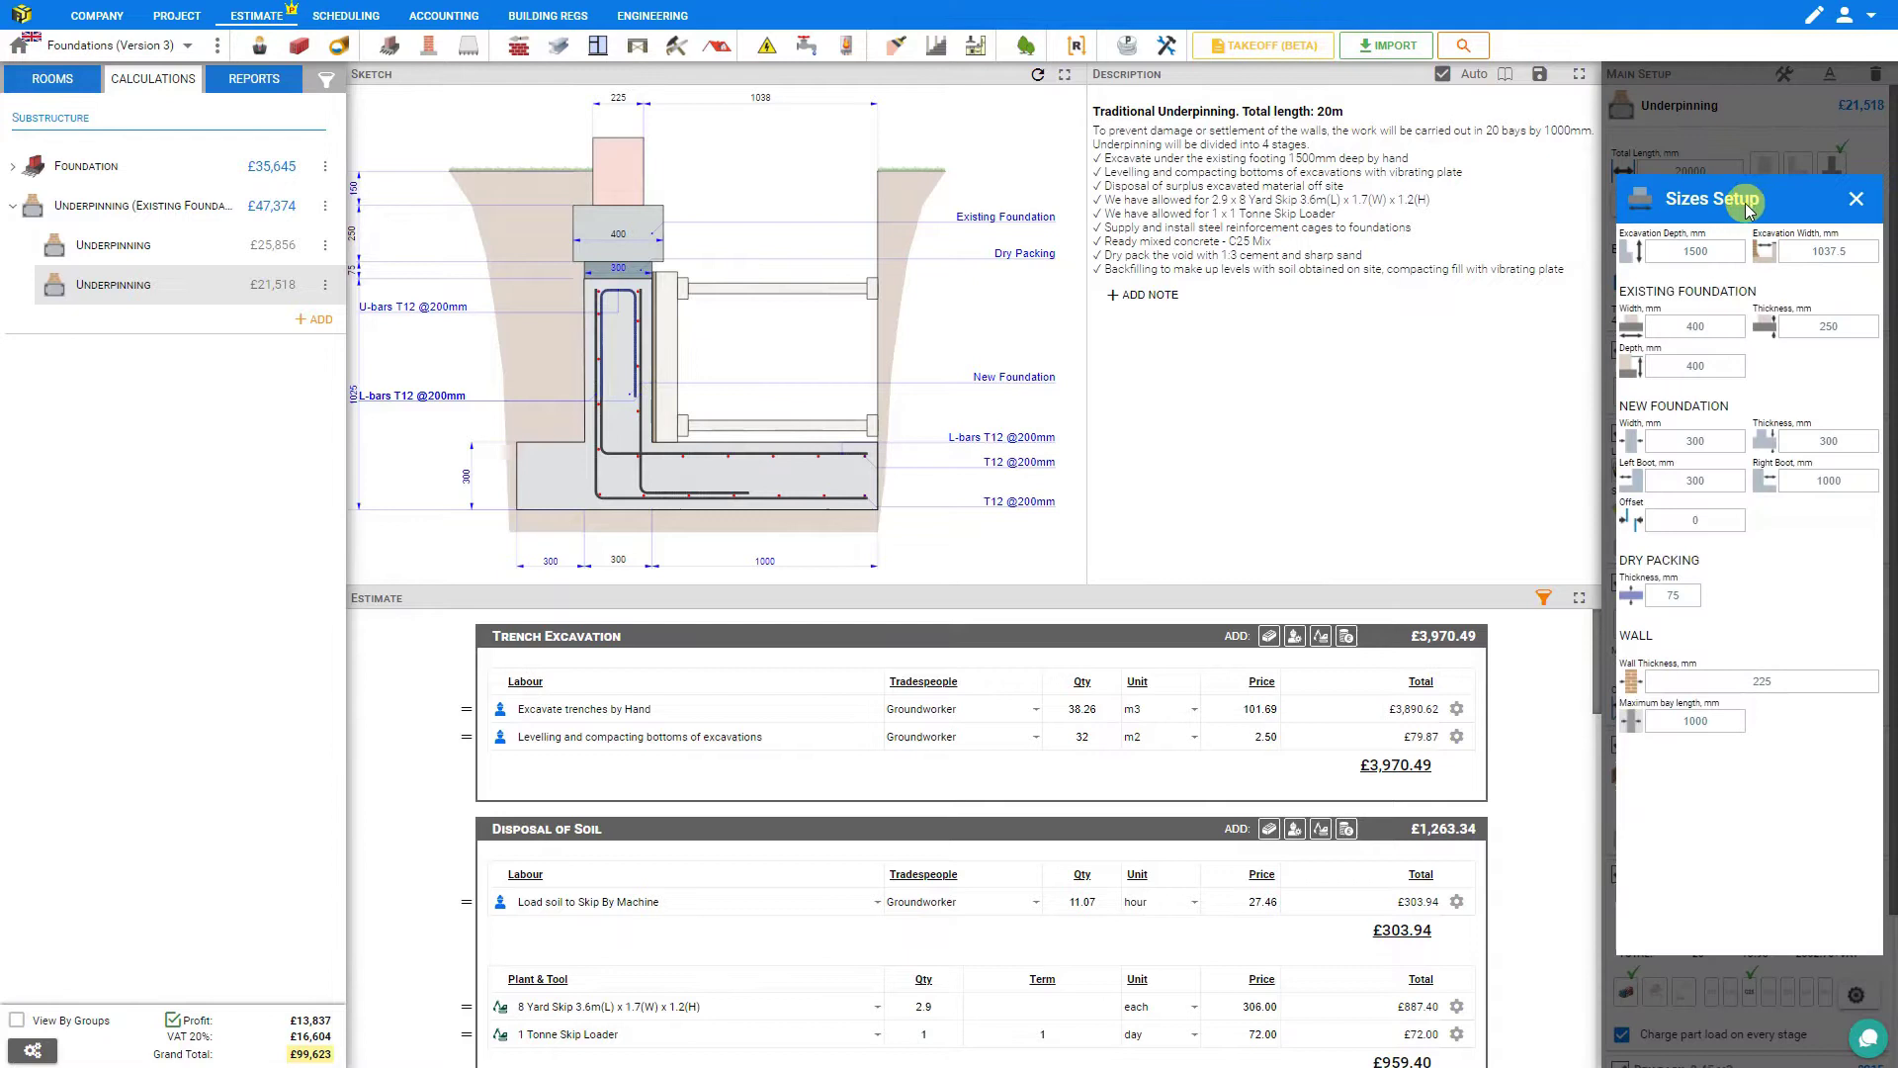
{"action": "double_click", "coordinate": [1694, 254]}
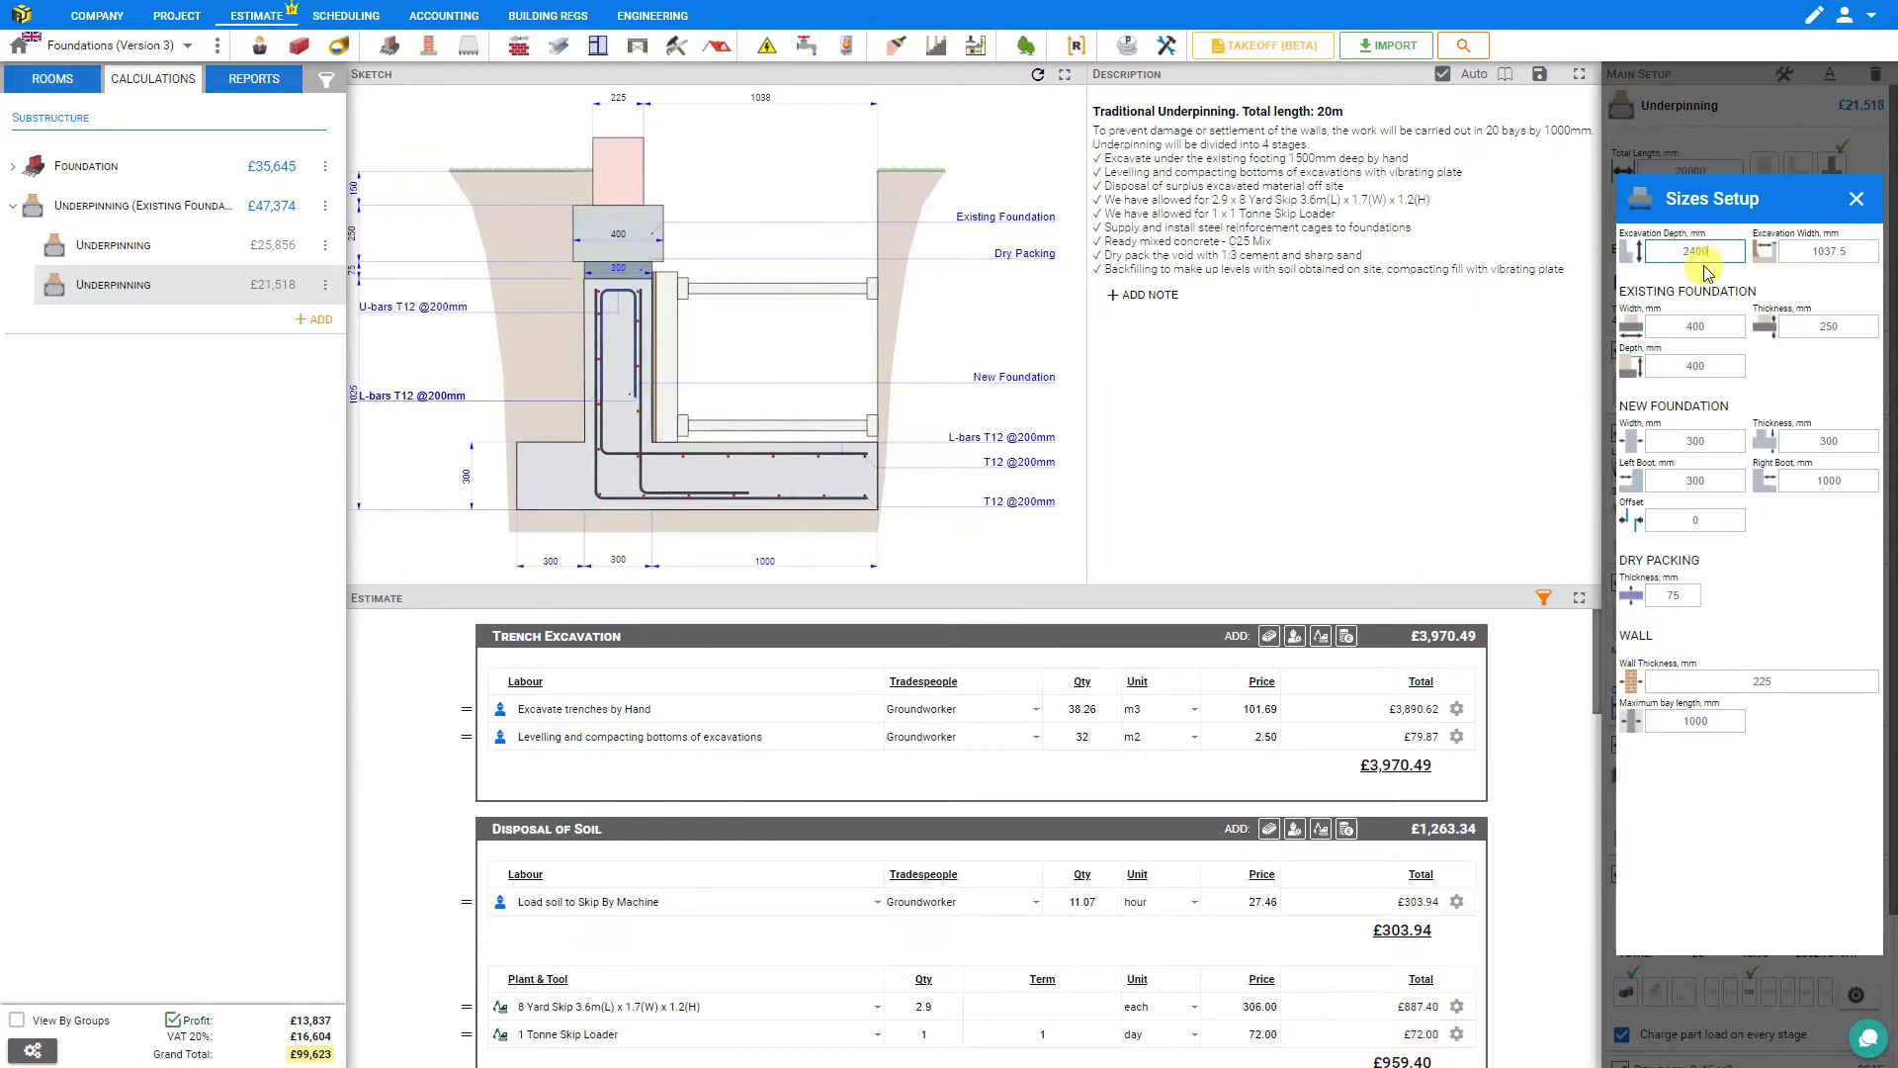
{"action": "key", "text": "Return"}
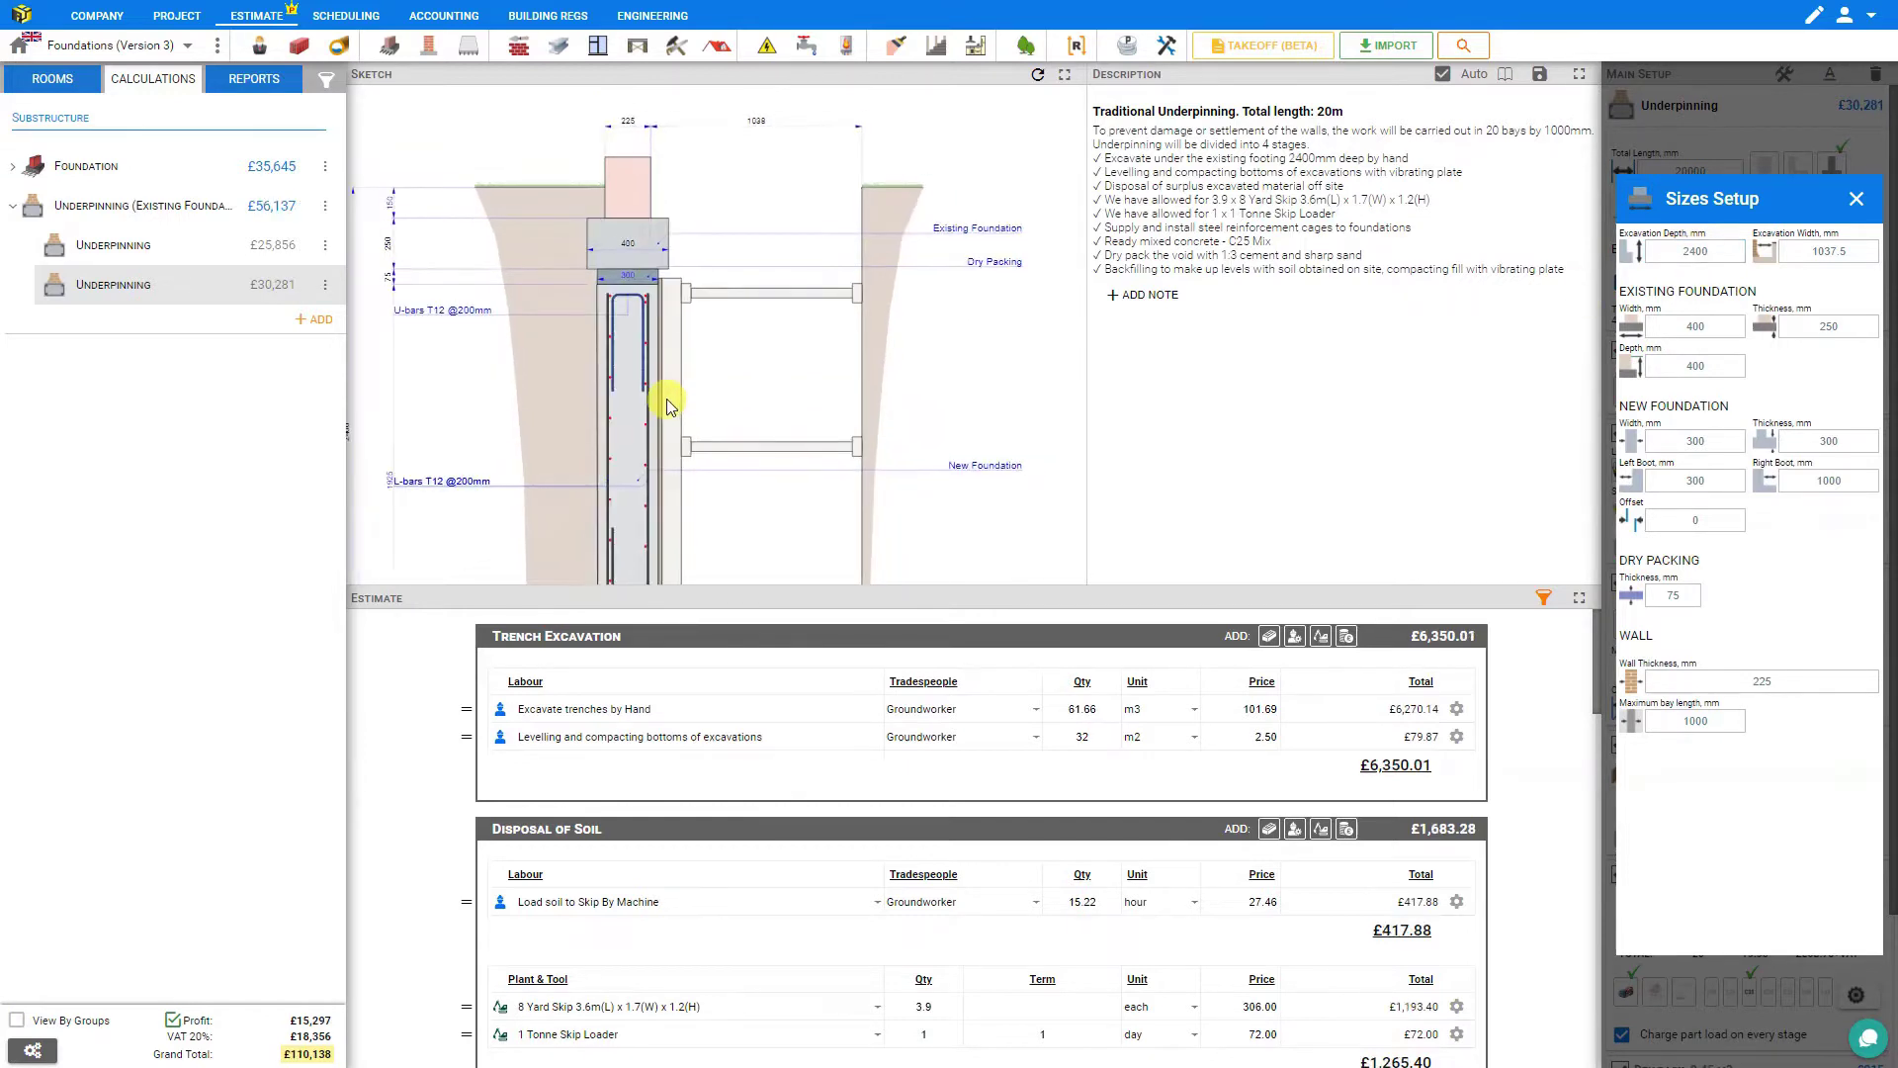
{"action": "left_click_drag", "start_coordinate": [656, 449], "coordinate": [661, 374]}
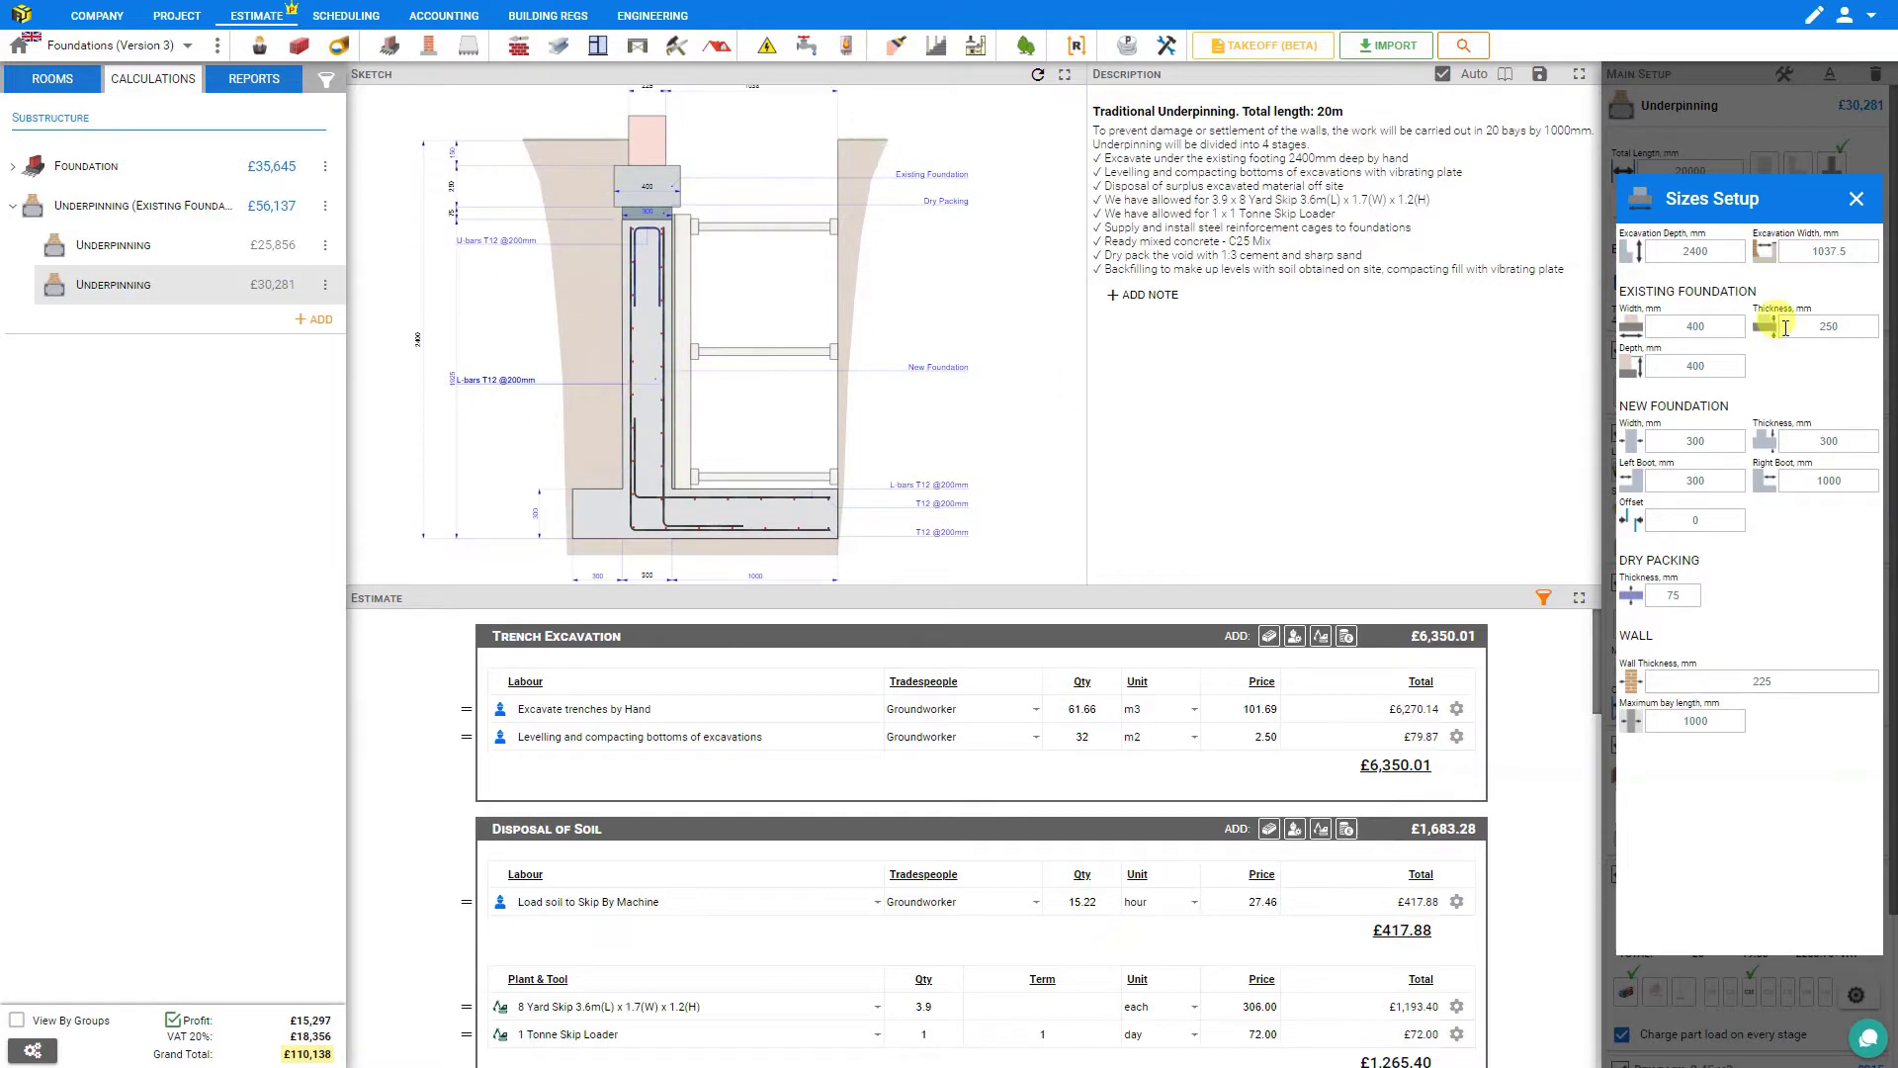
Set the excavation width to 3000 mm.
{"action": "left_click", "coordinate": [1827, 251]}
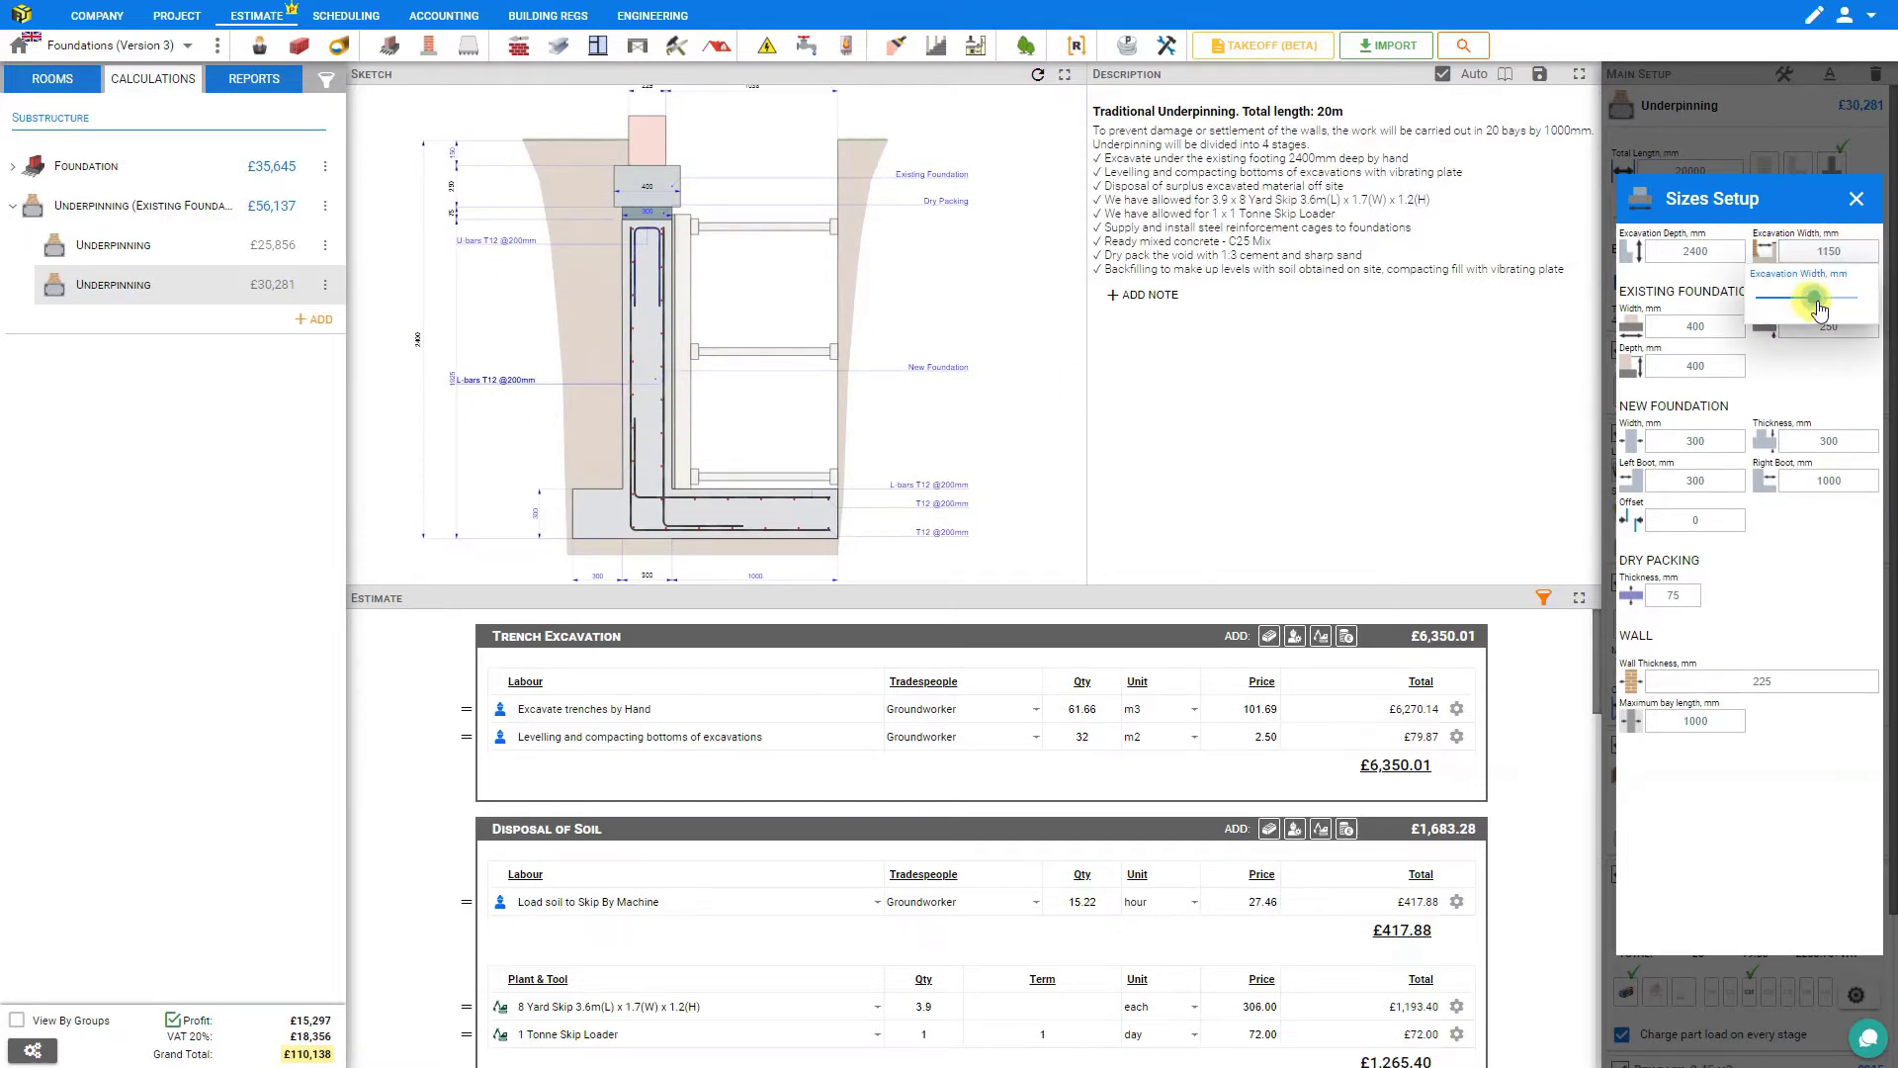
{"action": "left_click_drag", "start_coordinate": [1808, 300], "coordinate": [1871, 294]}
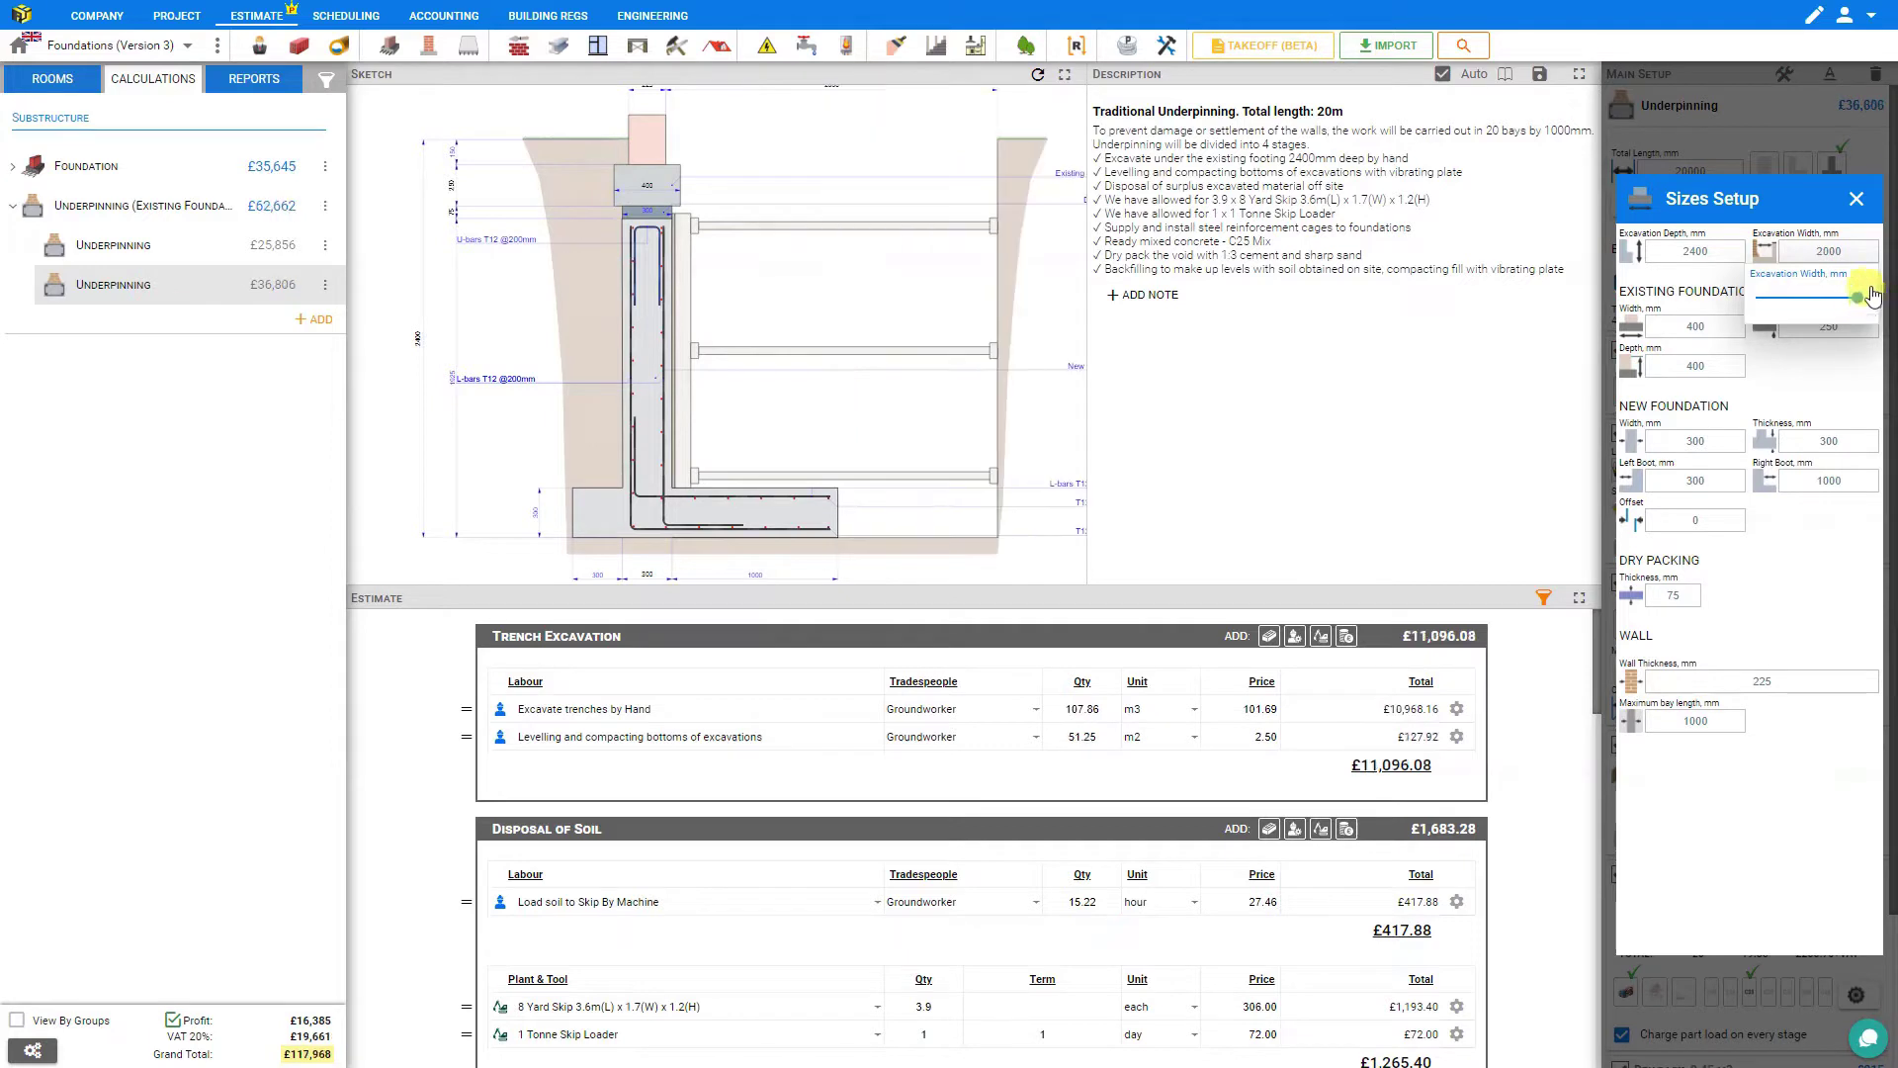
{"action": "left_click", "coordinate": [1824, 254]}
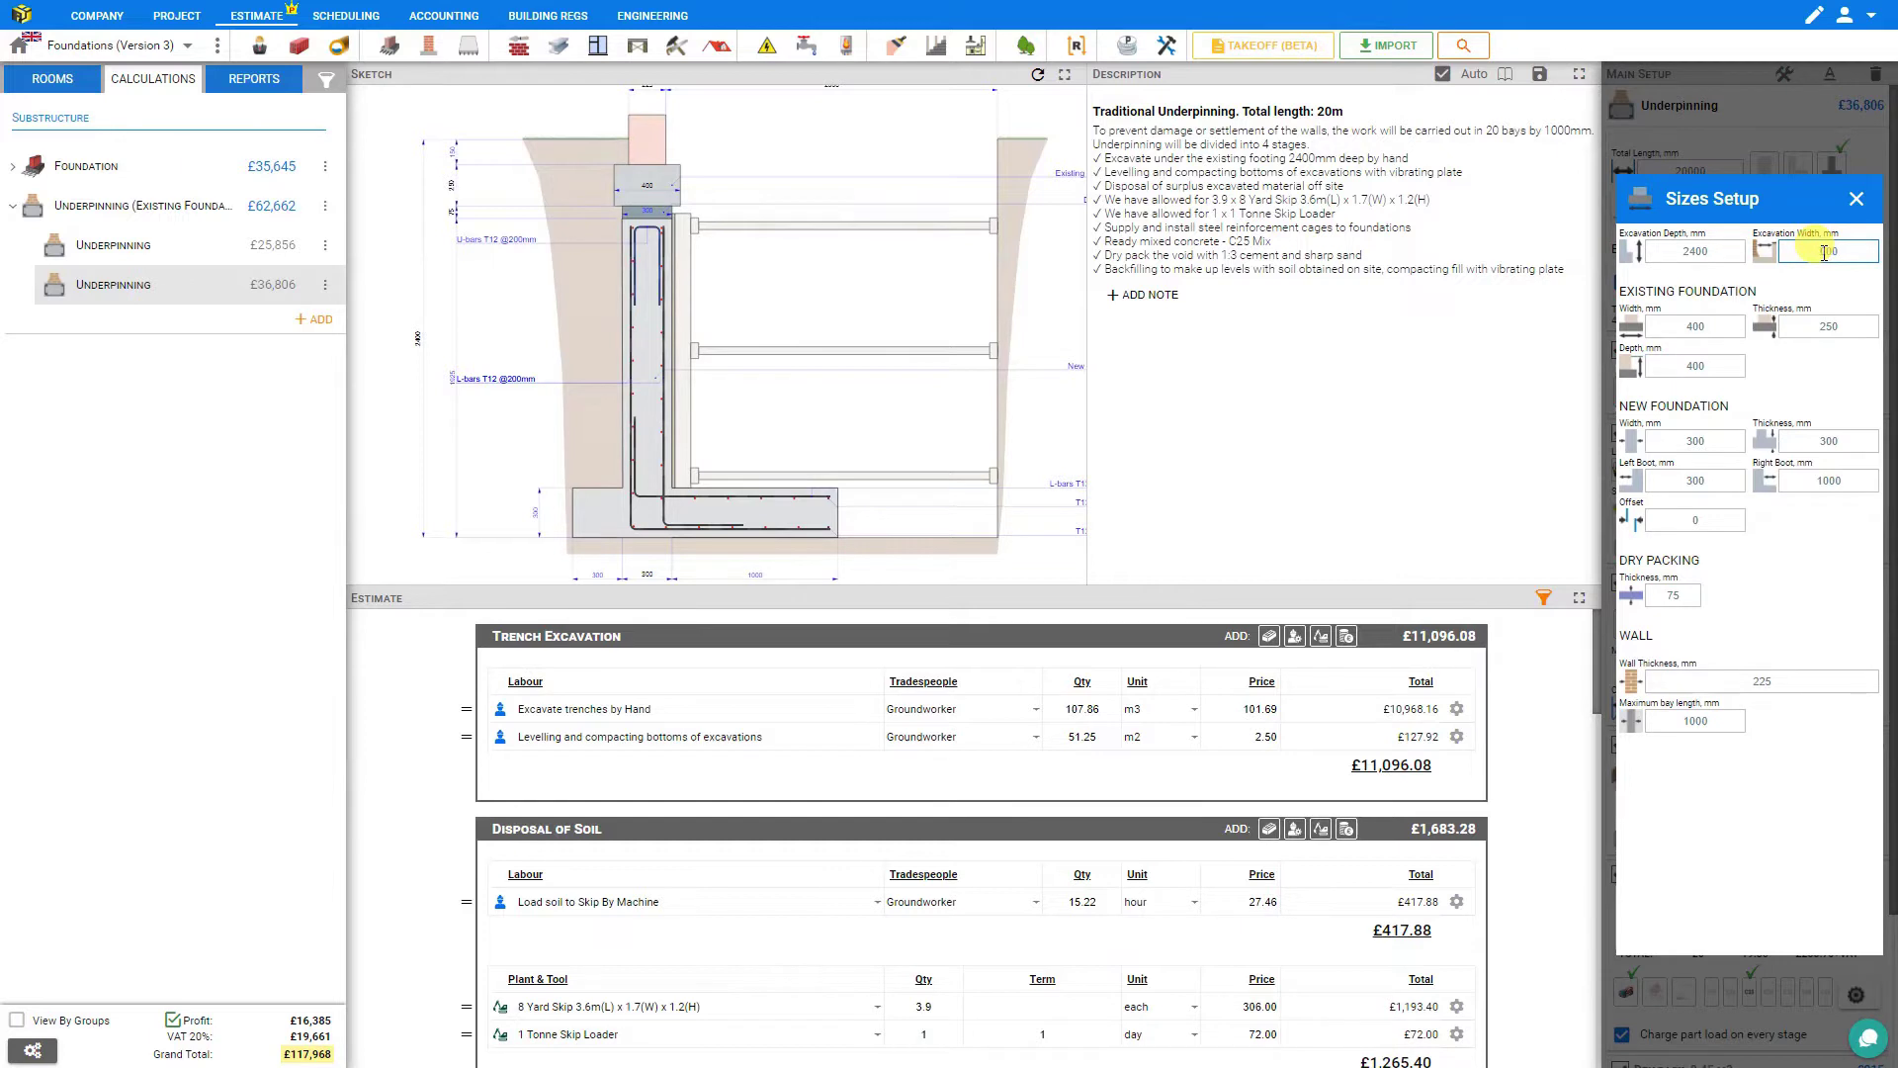
{"action": "key", "text": "BackSpace"}
{"action": "type", "text": "3"}
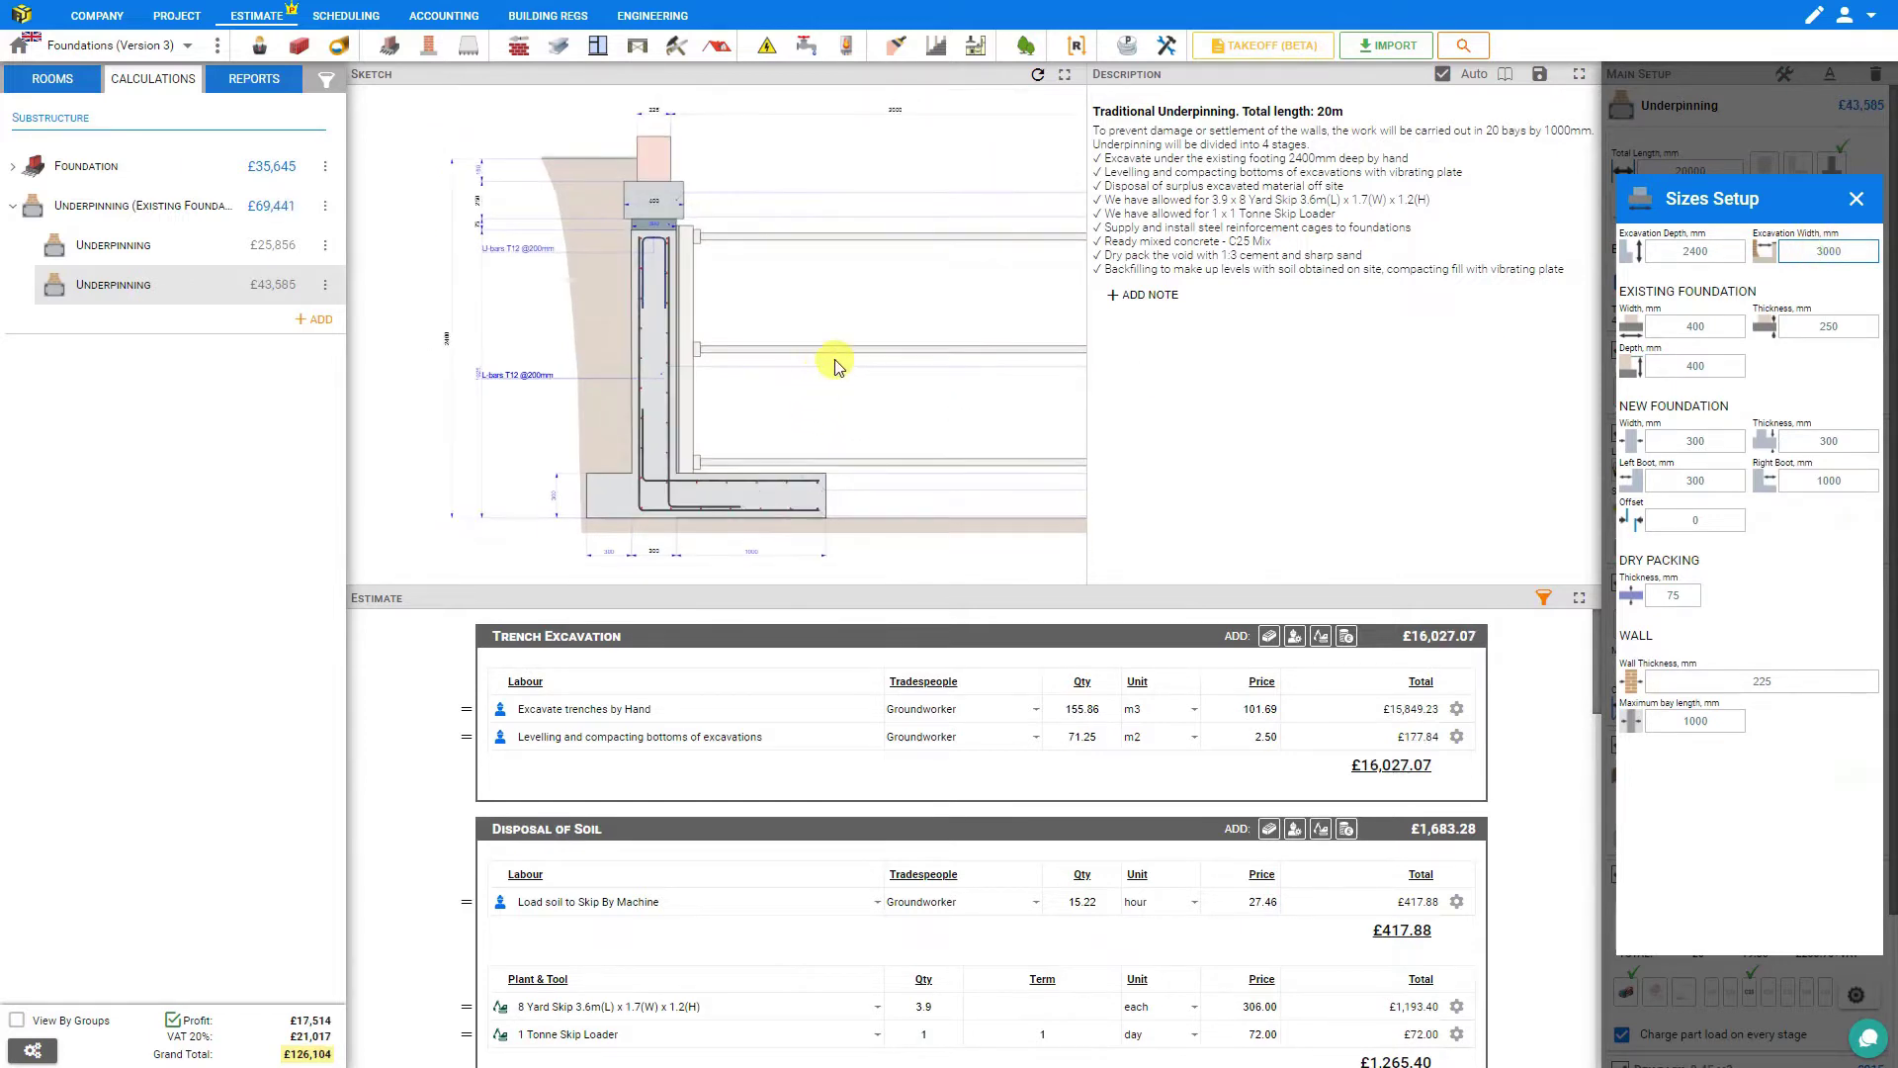
Lower the existing foundation depth from its current value to 270 mm.
{"action": "left_click", "coordinate": [1707, 329]}
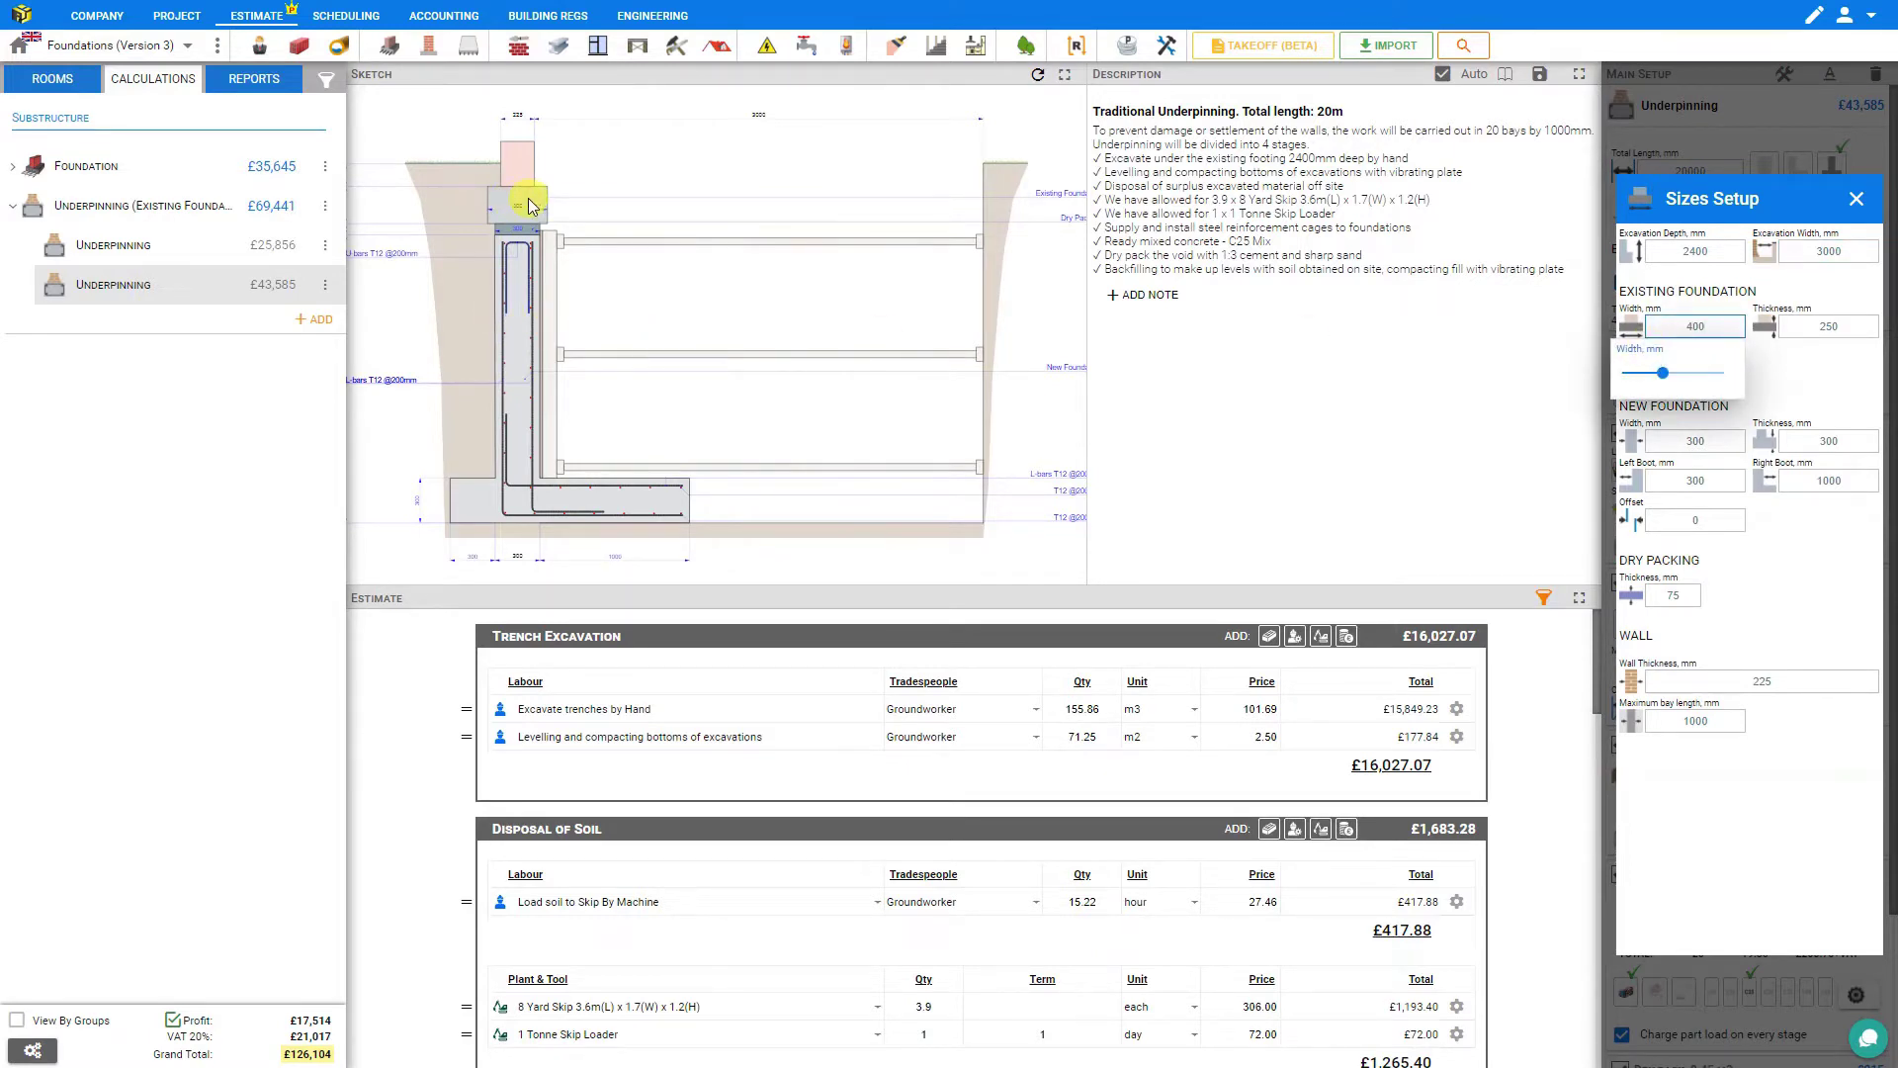
{"action": "left_click", "coordinate": [1829, 327]}
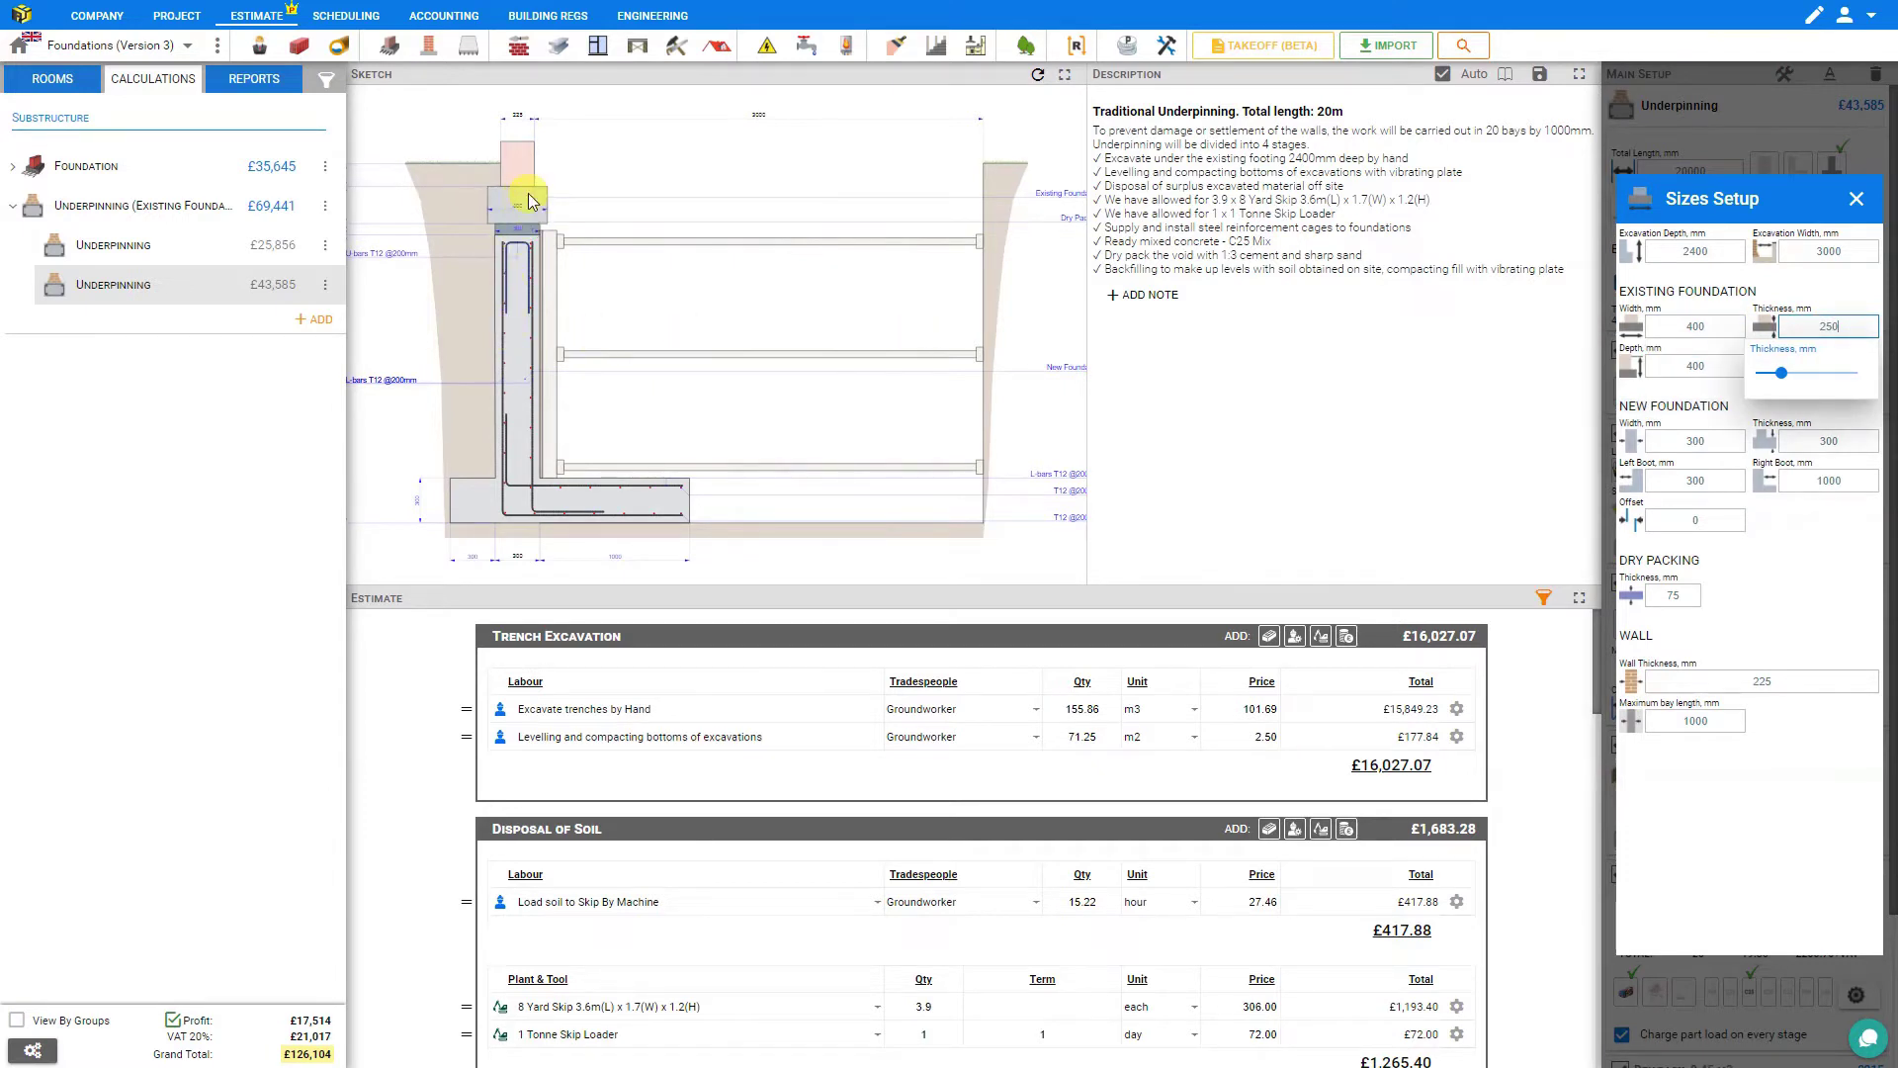
{"action": "left_click", "coordinate": [1706, 365]}
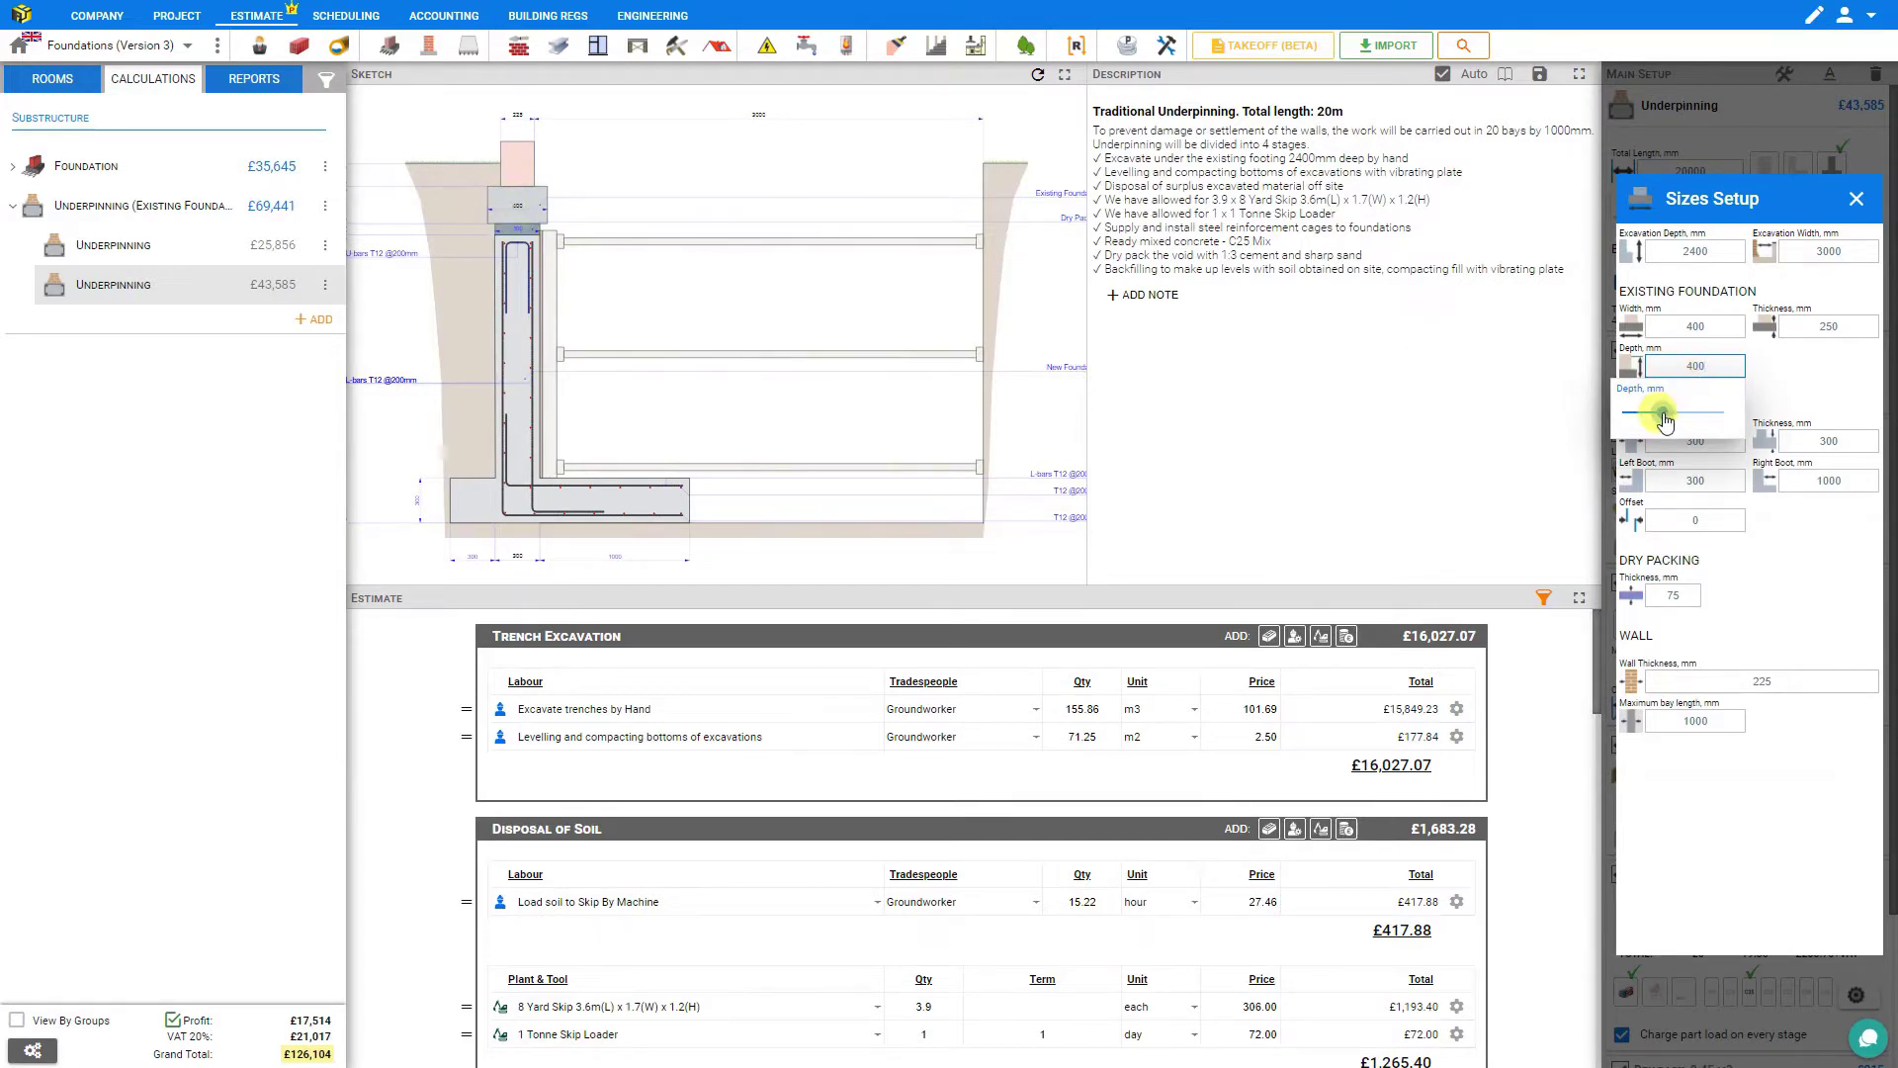
{"action": "left_click_drag", "start_coordinate": [1665, 421], "coordinate": [1644, 421]}
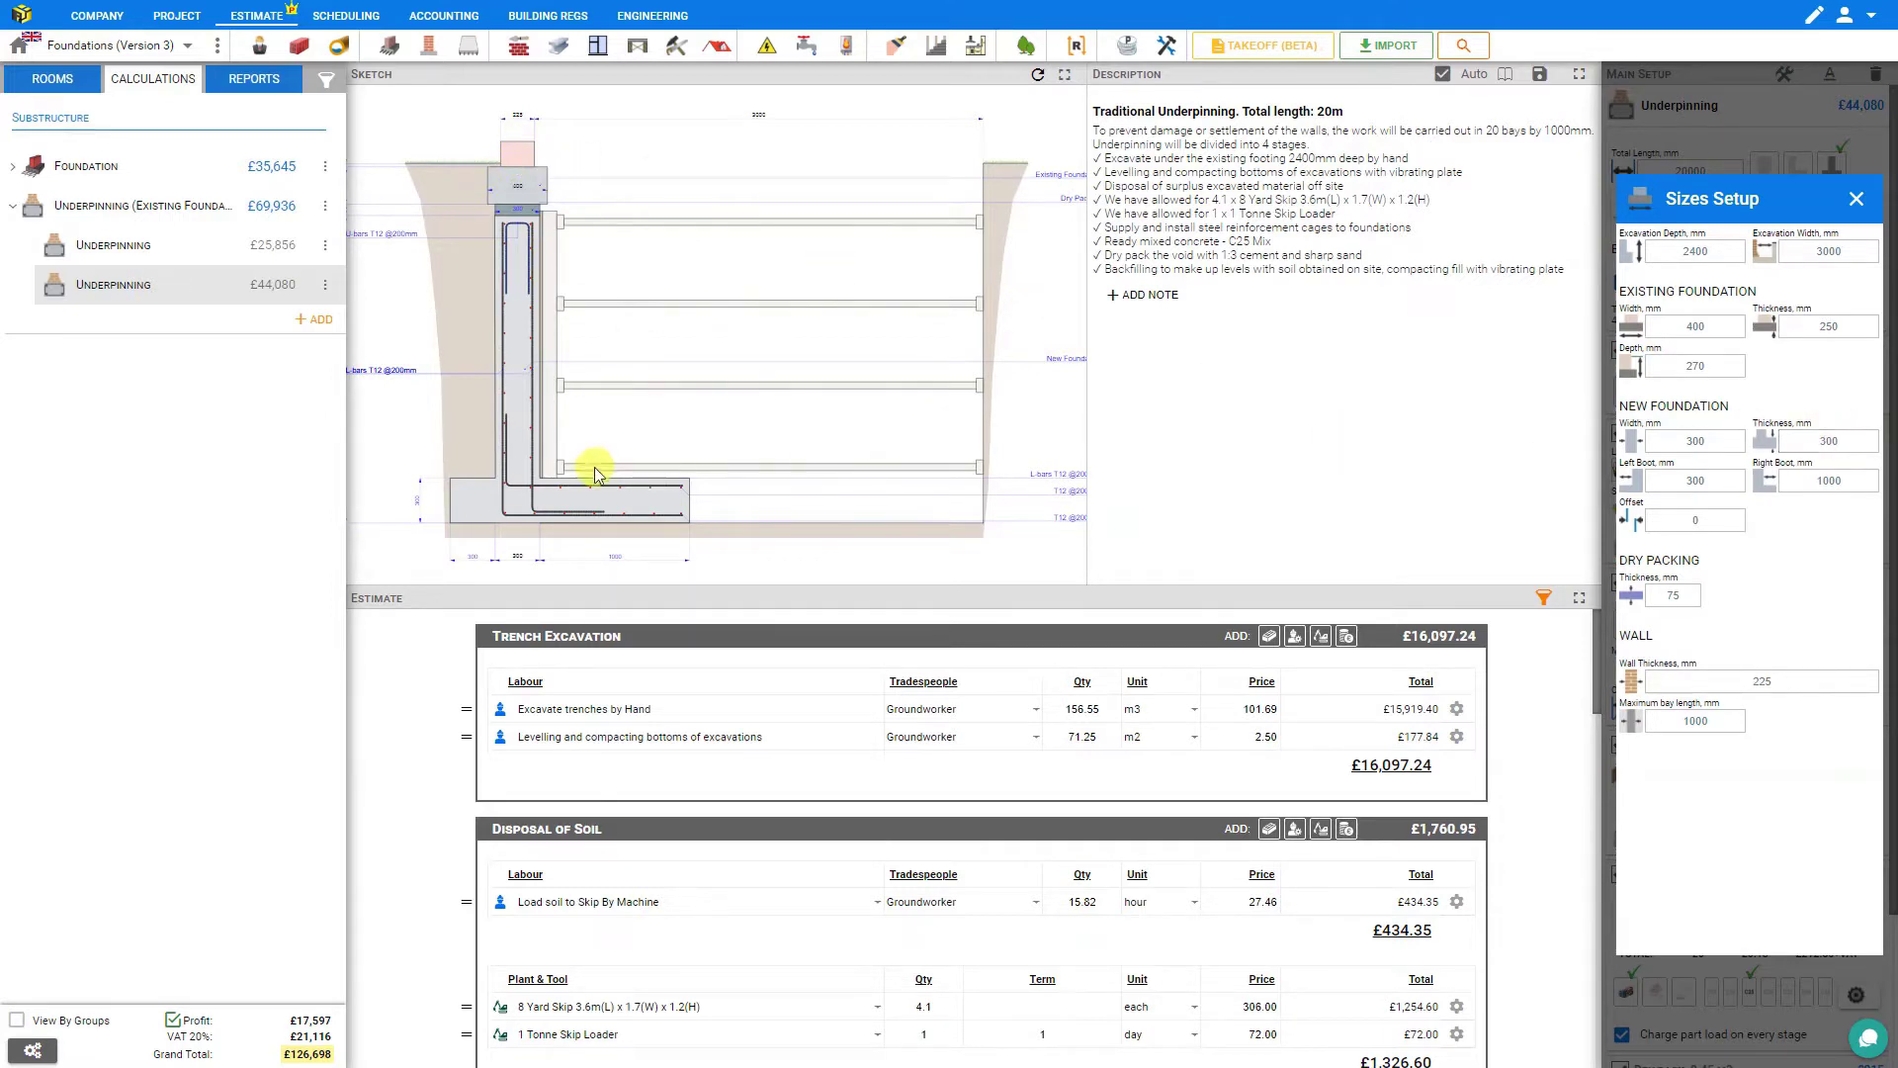
Set the new foundation thickness and the wall thickness to 330 mm each.
{"action": "left_click", "coordinate": [1834, 441]}
{"action": "left_click_drag", "start_coordinate": [1802, 483], "coordinate": [1801, 494]}
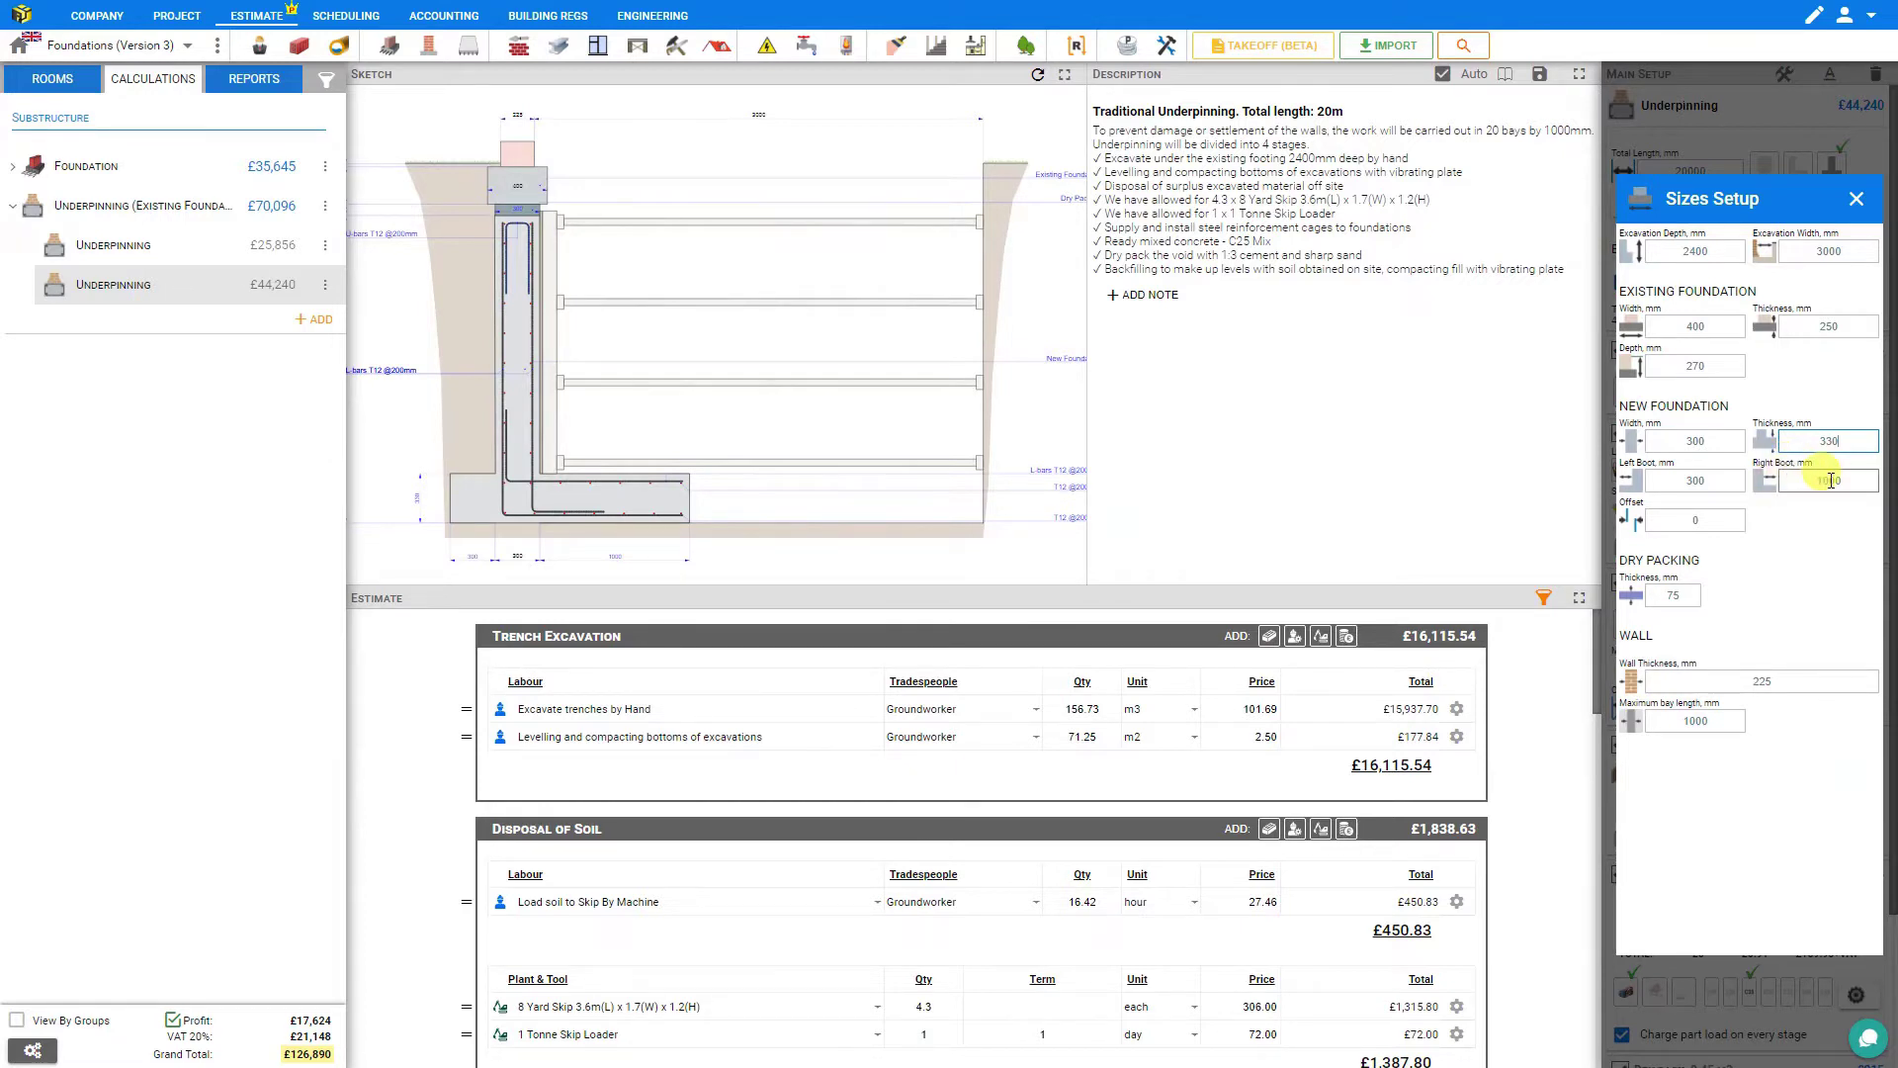
{"action": "left_click", "coordinate": [1704, 526]}
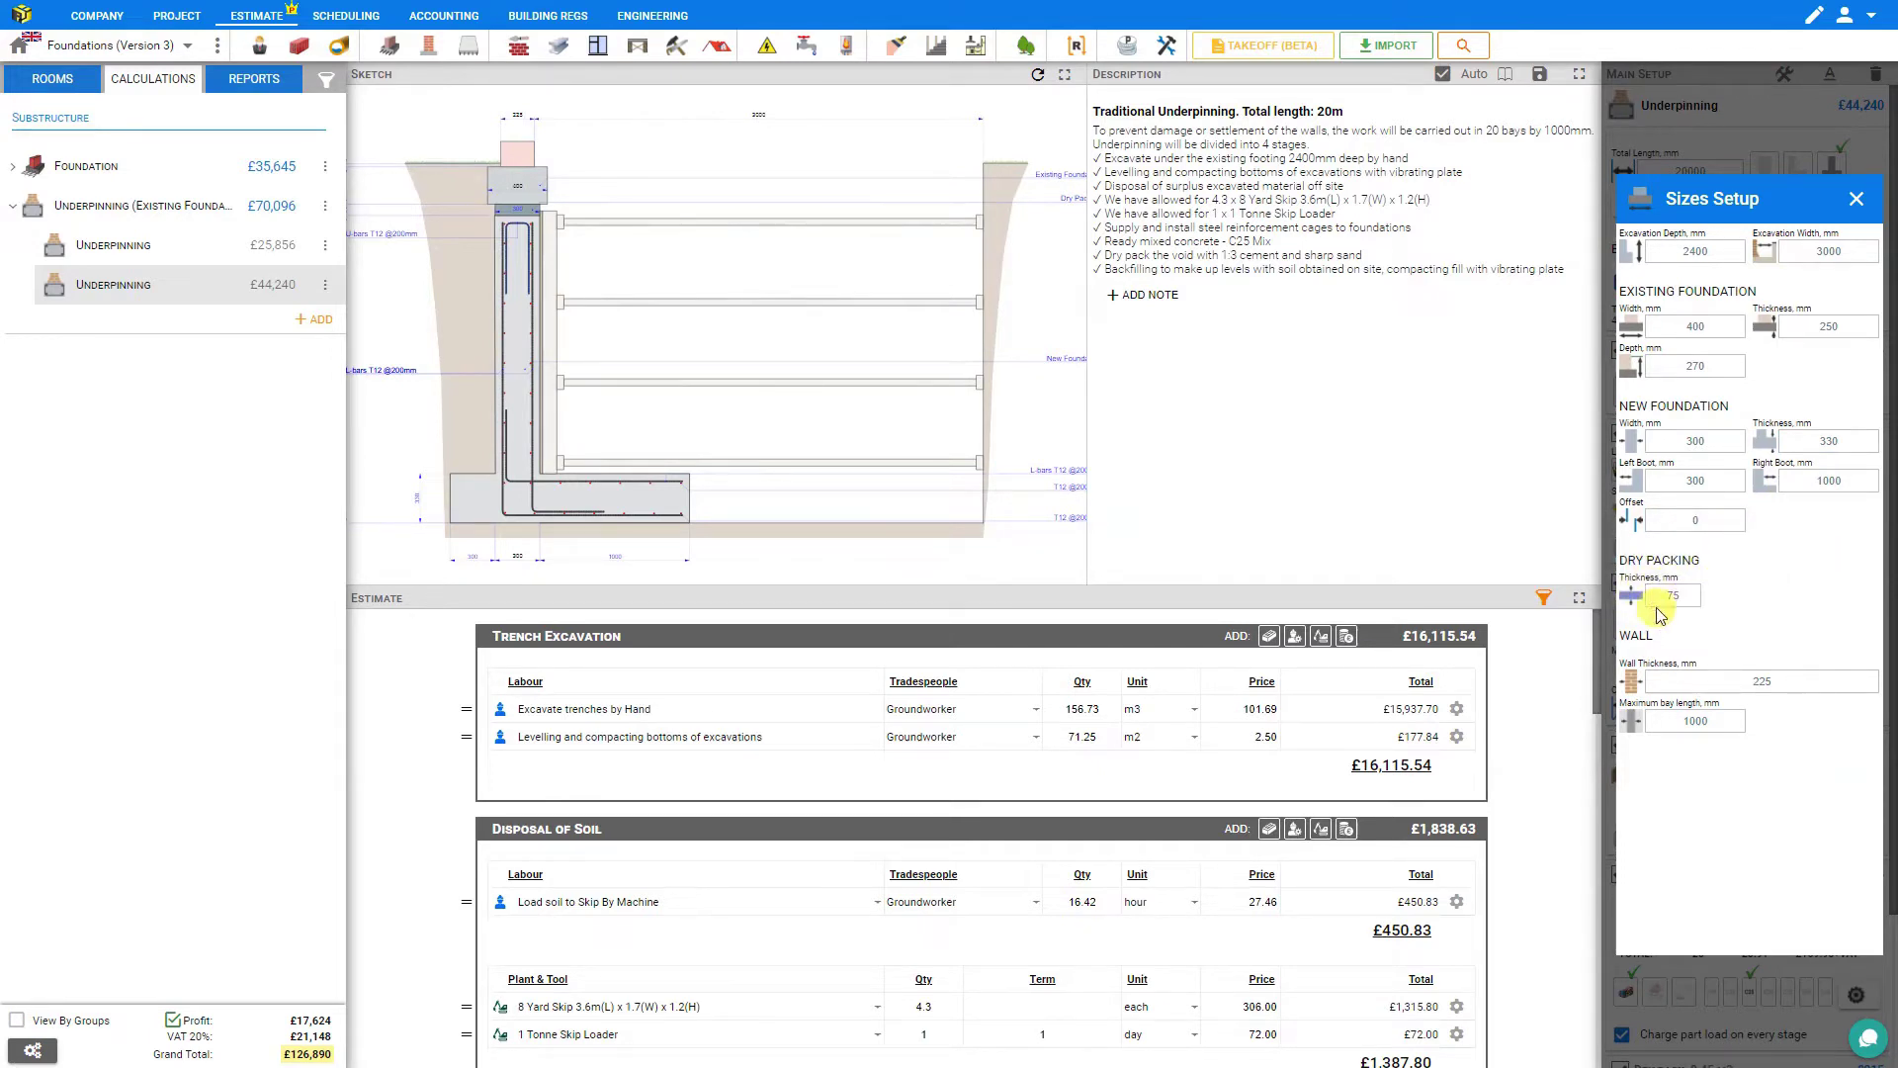
{"action": "left_click", "coordinate": [1779, 682]}
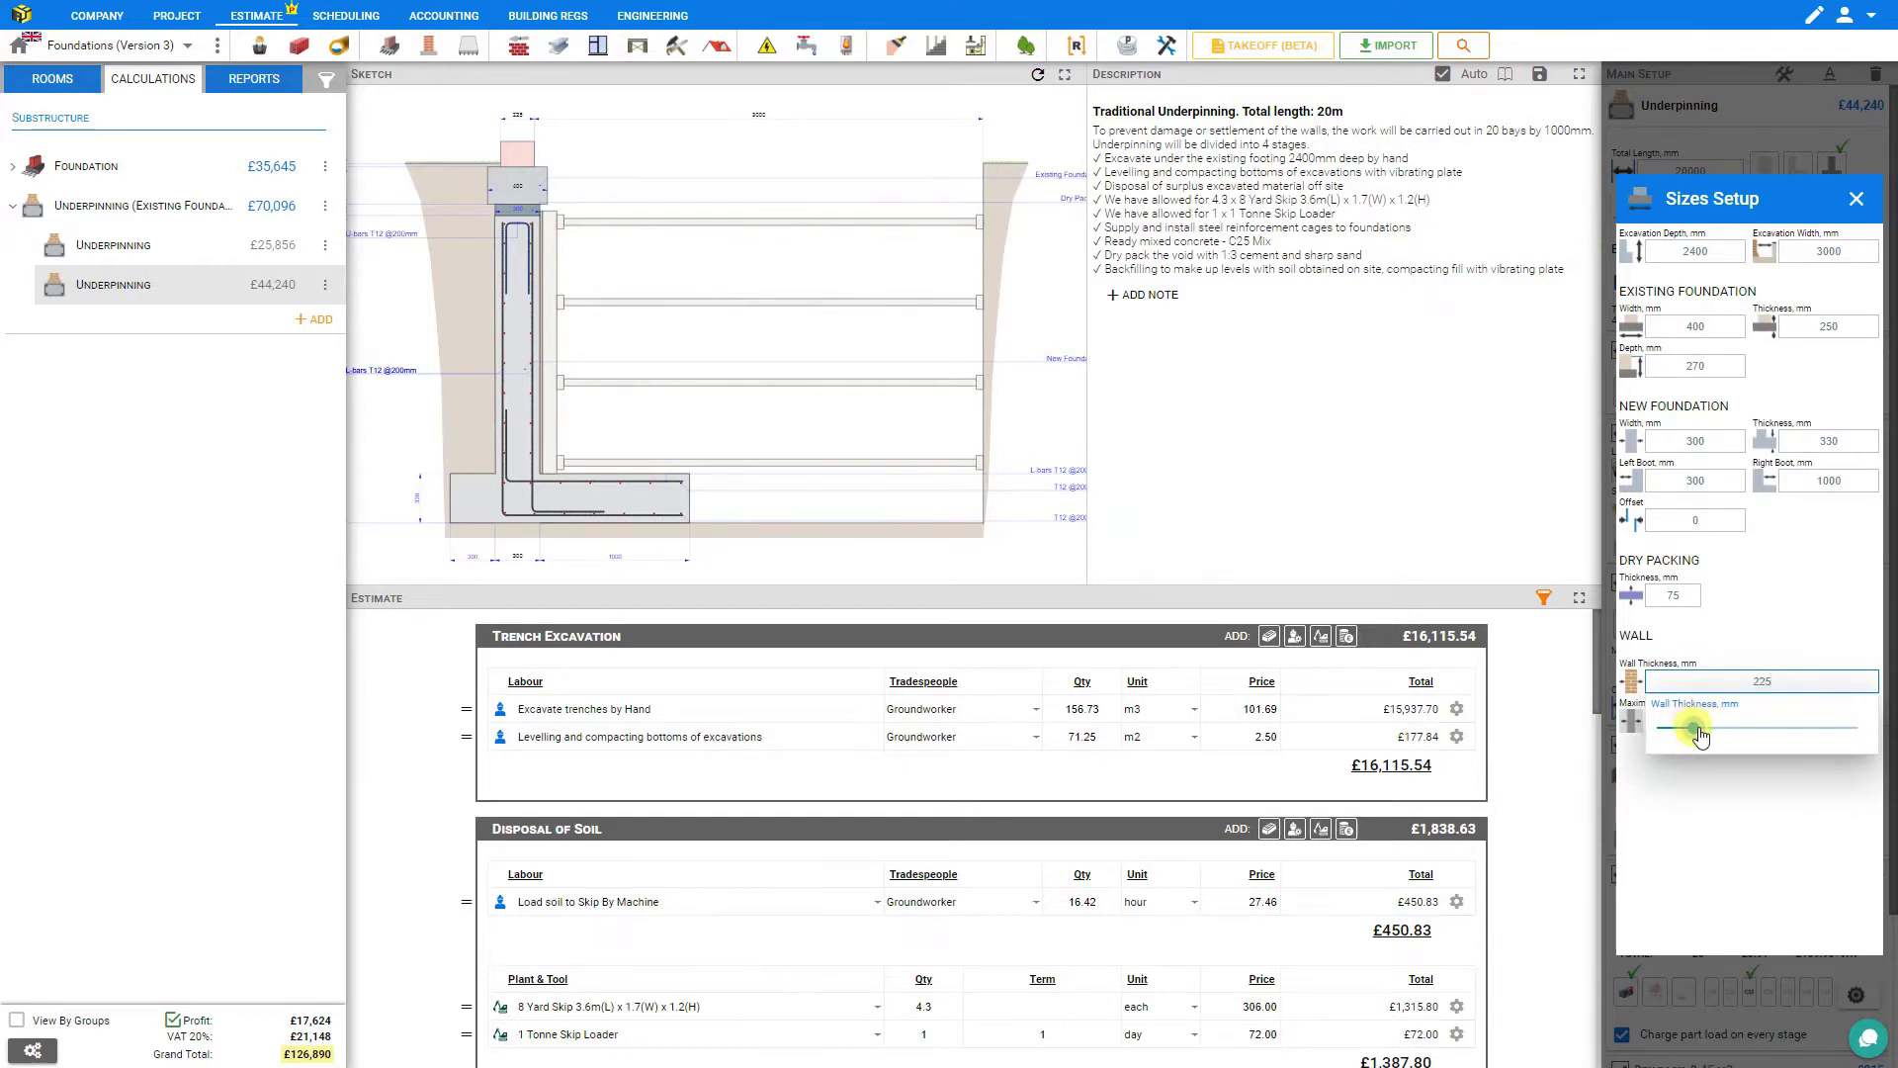
{"action": "left_click_drag", "start_coordinate": [1693, 728], "coordinate": [1717, 736]}
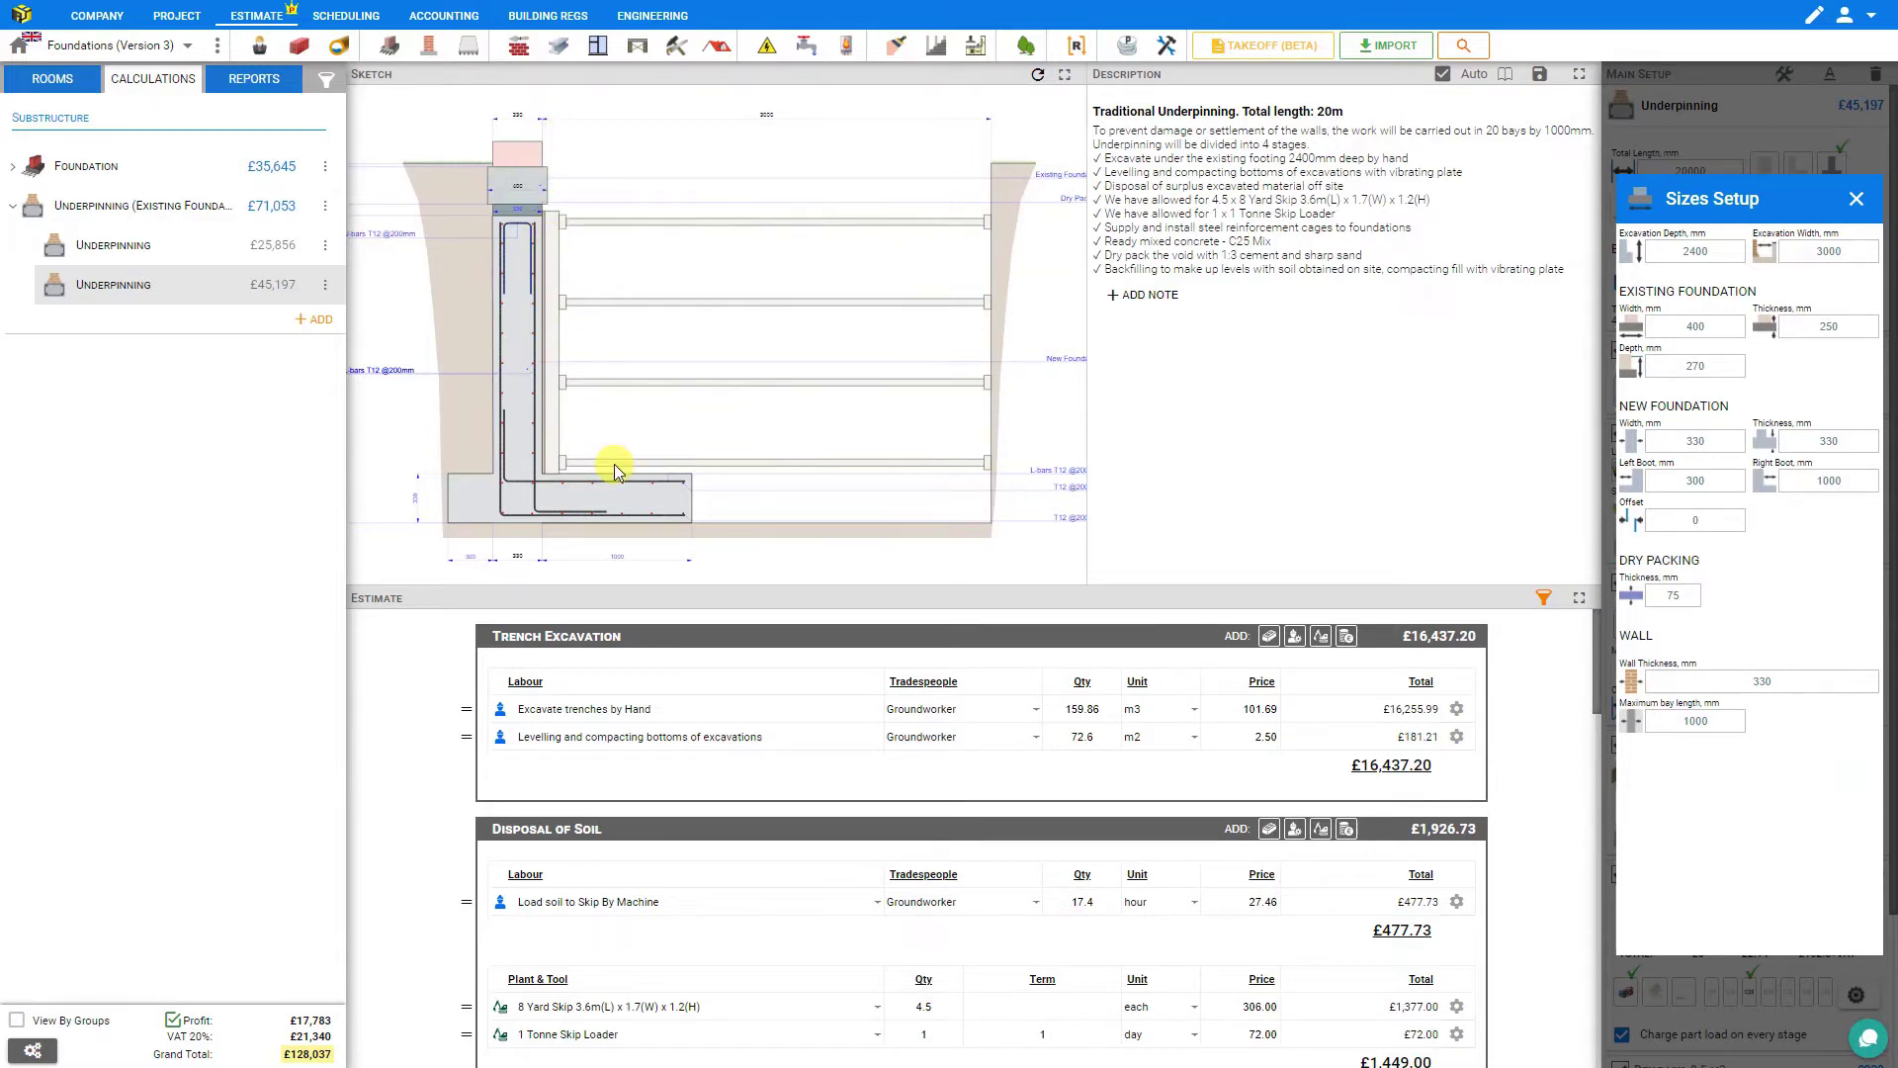
{"action": "left_click", "coordinate": [1694, 721]}
{"action": "left_click", "coordinate": [1718, 720]}
{"action": "left_click", "coordinate": [1696, 720]}
Close Sizes Setup and keep the underpinning at 4 stages after trying more.
{"action": "left_click", "coordinate": [1857, 200]}
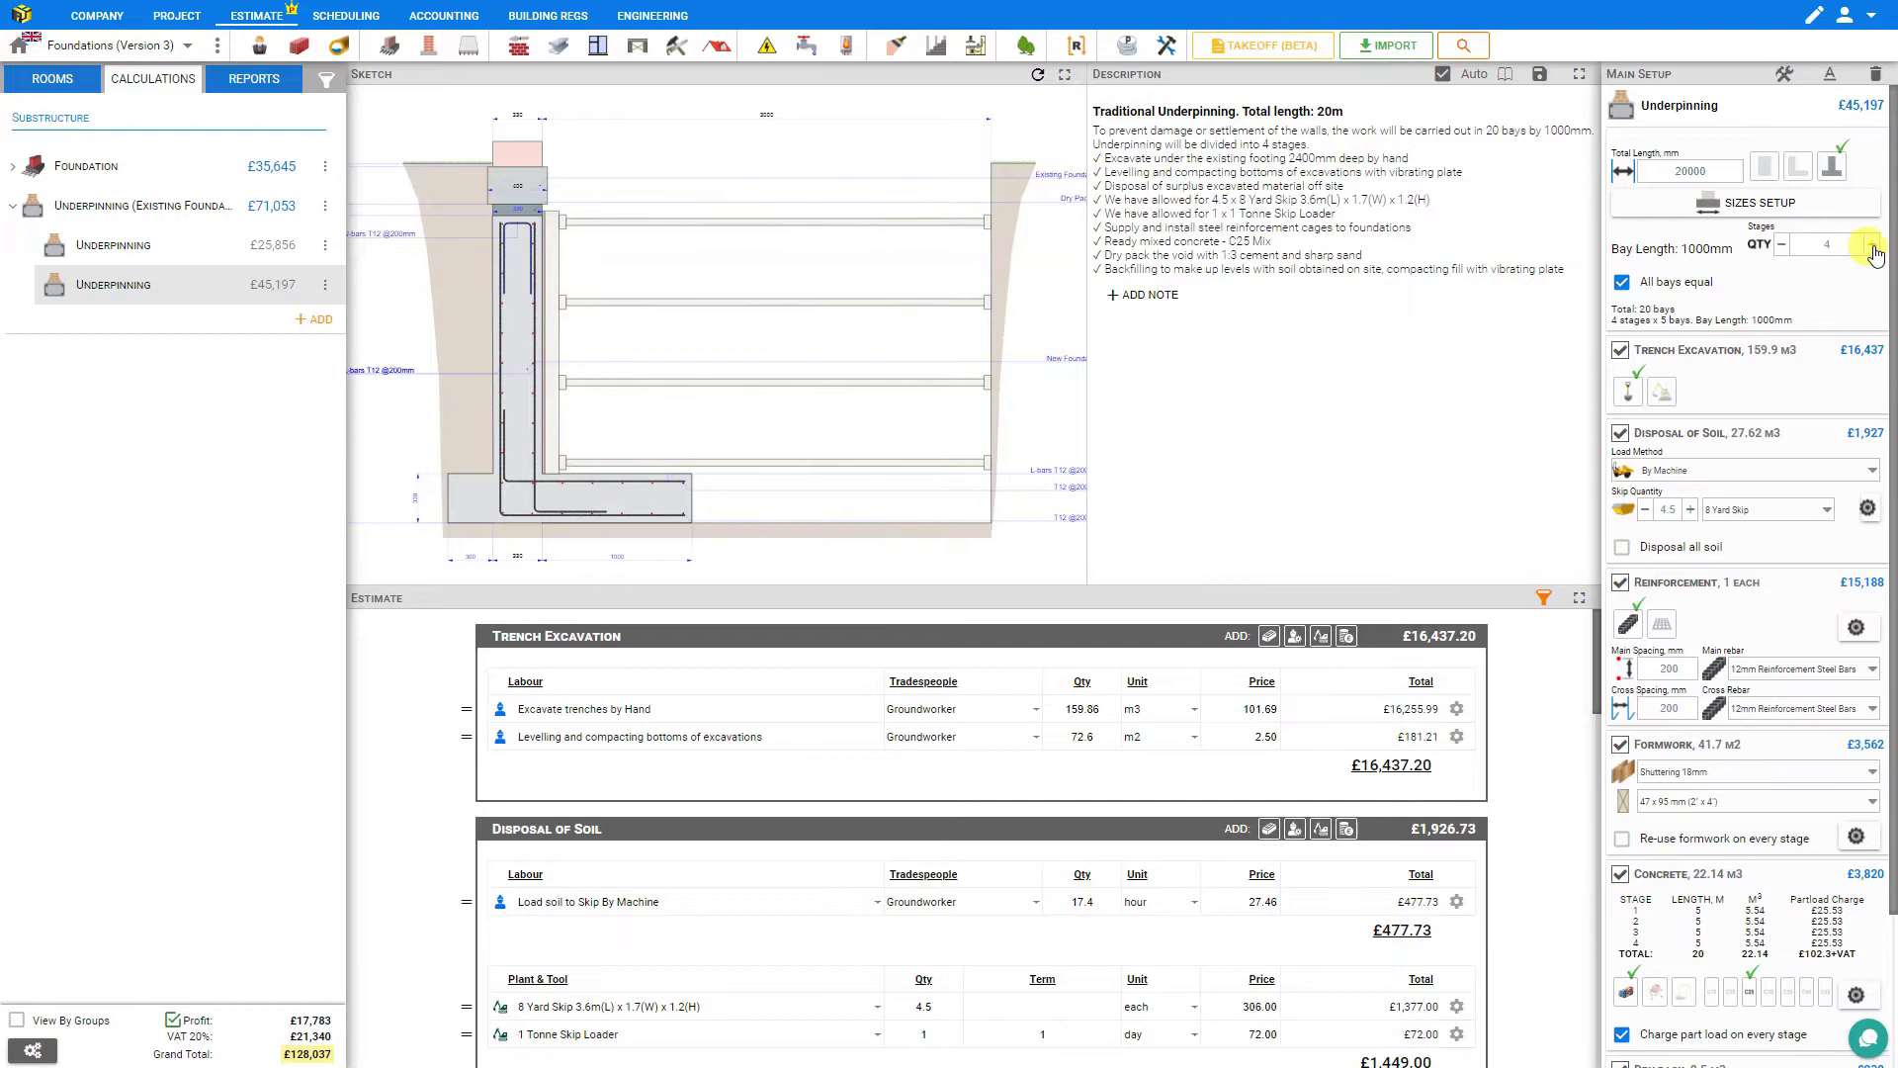
{"action": "left_click", "coordinate": [1872, 245]}
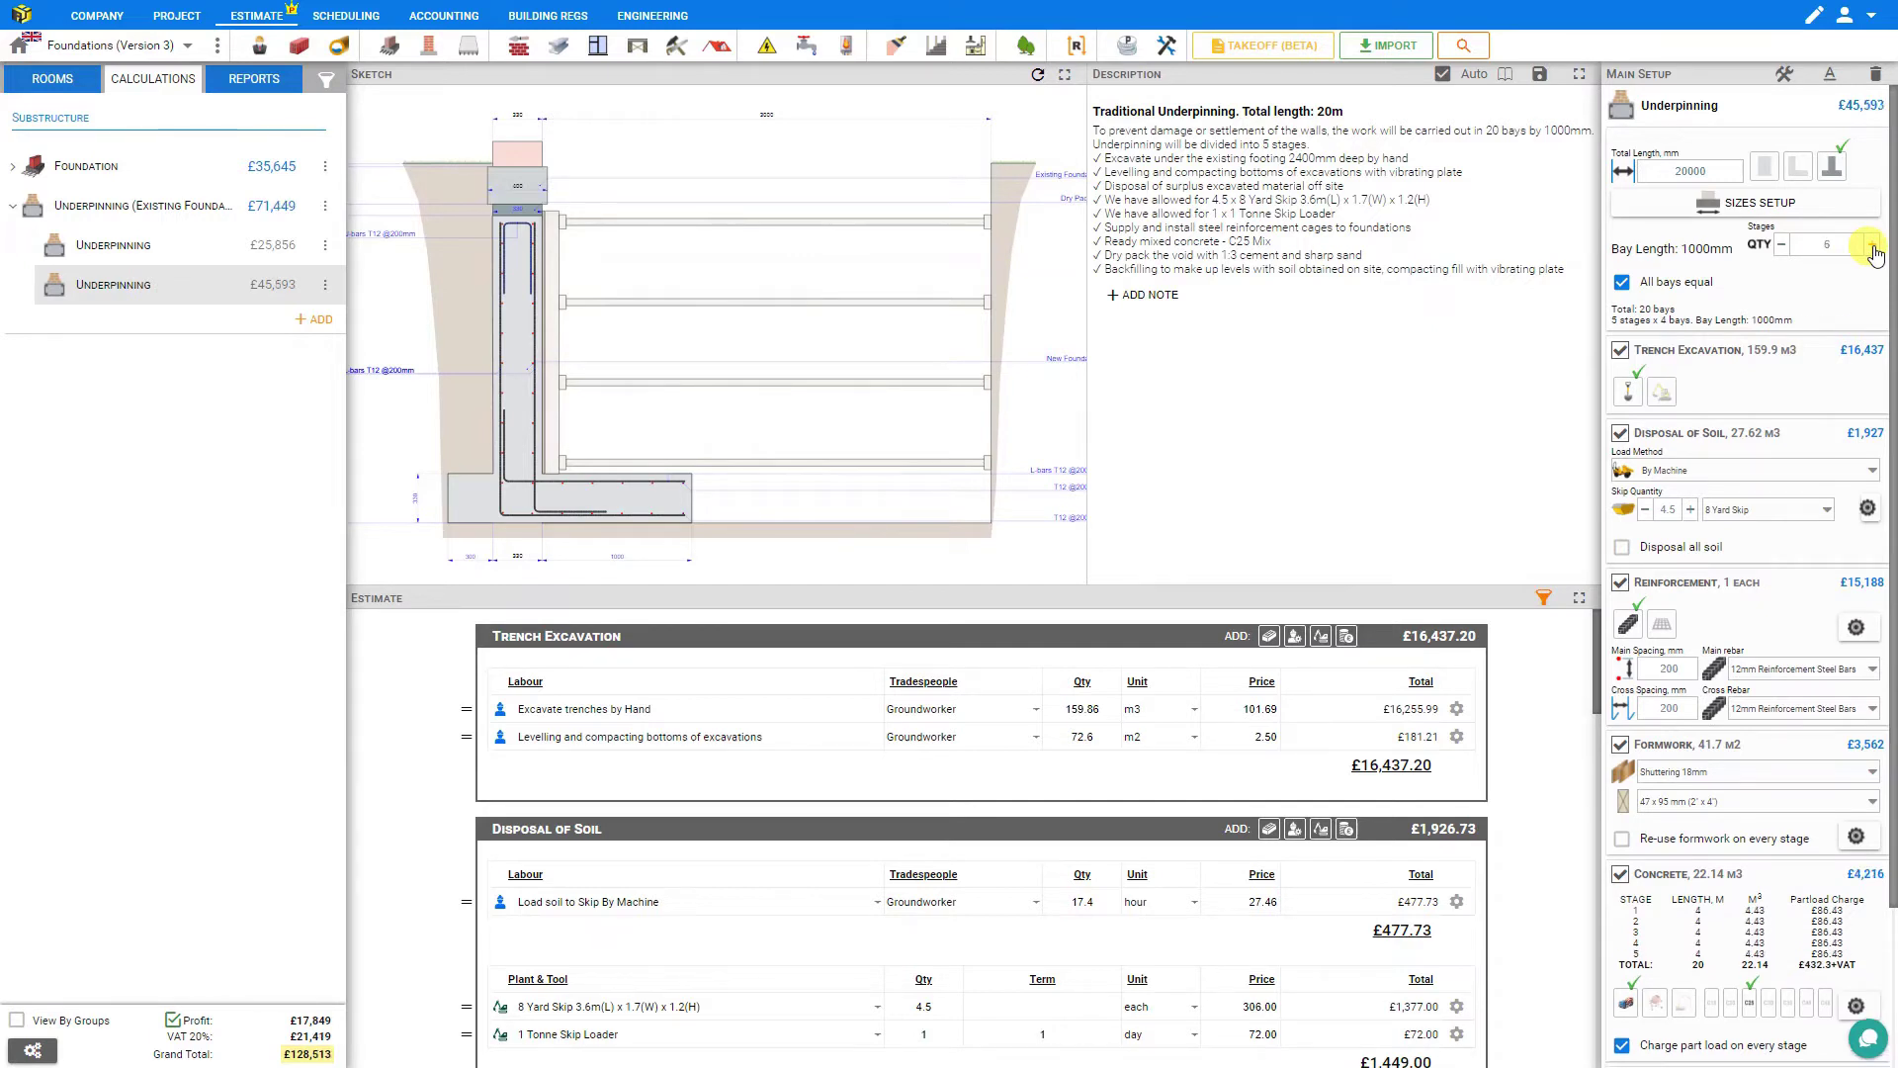
{"action": "left_click", "coordinate": [1871, 245]}
{"action": "left_click", "coordinate": [1781, 245]}
{"action": "left_click", "coordinate": [1781, 246]}
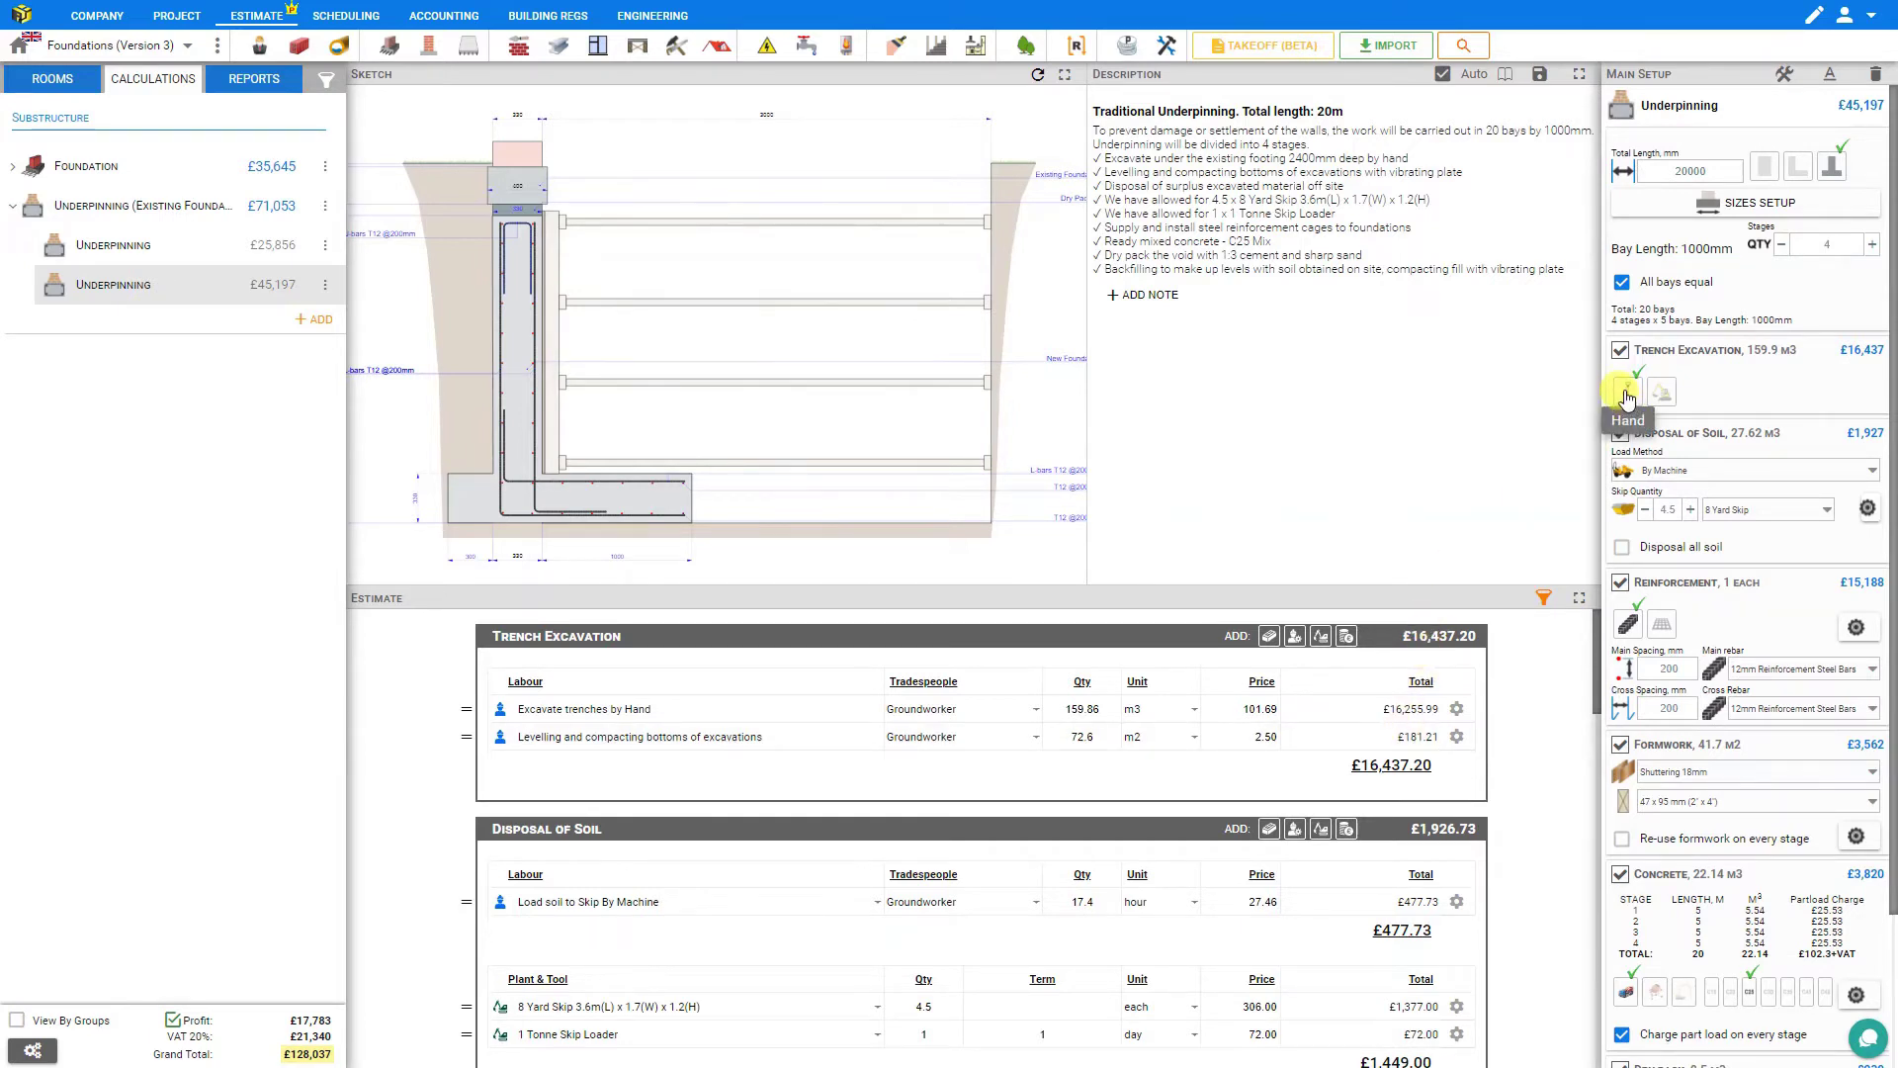
Switch trench excavation to machine digging with a 3 Tonne Excavator.
{"action": "left_click", "coordinate": [1661, 394]}
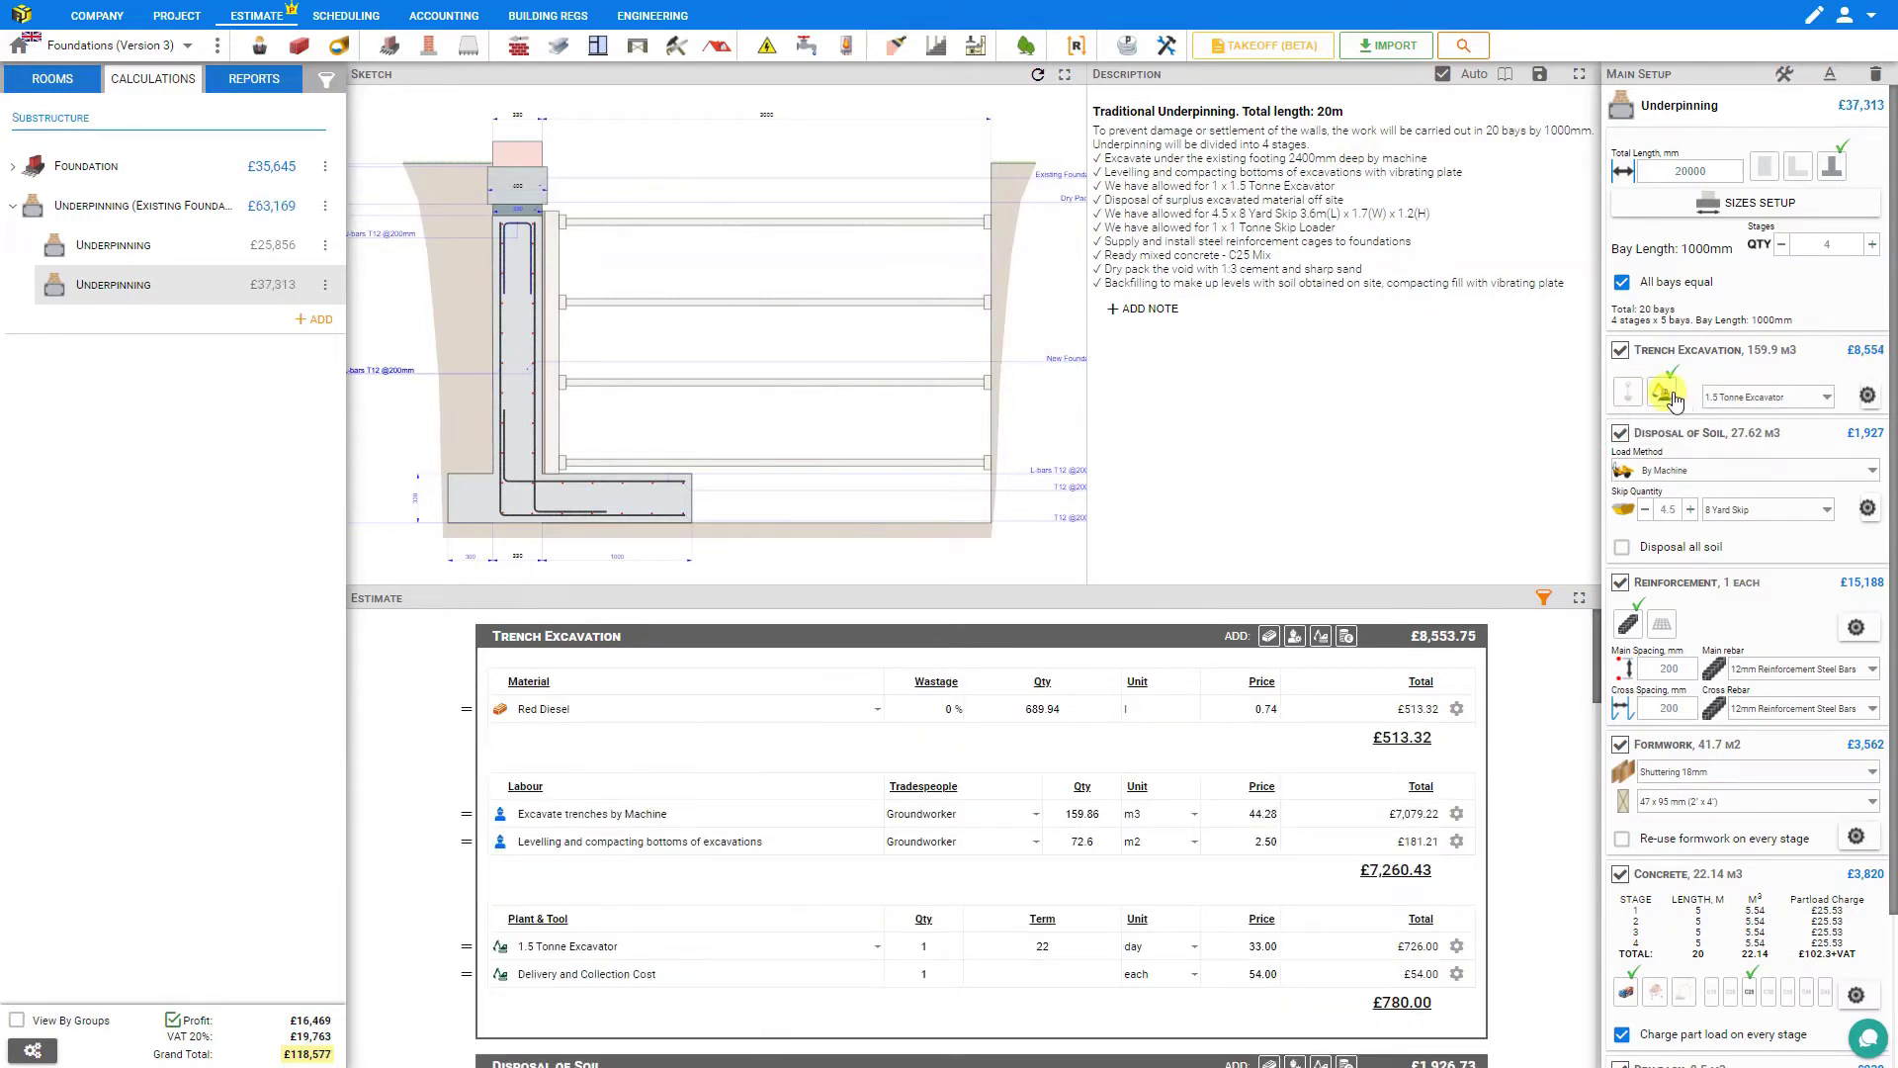
{"action": "left_click", "coordinate": [1824, 398]}
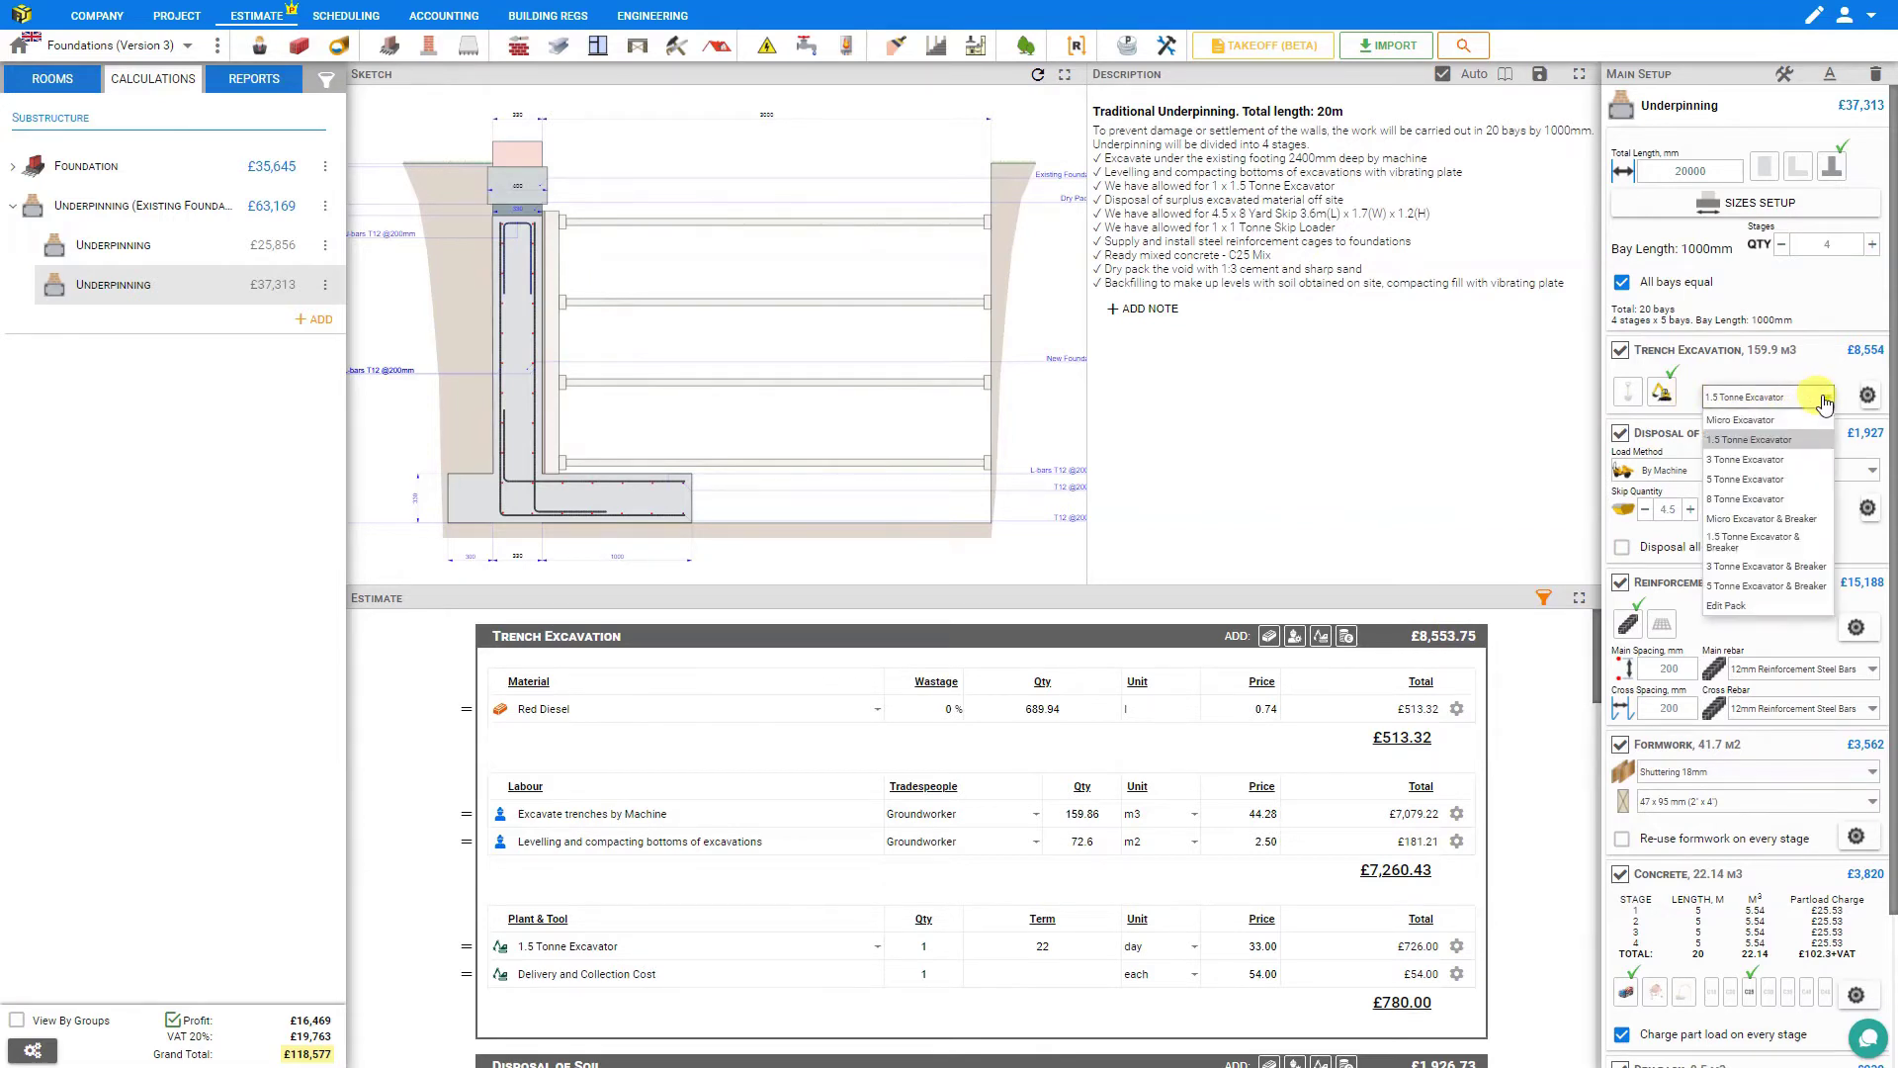
{"action": "left_click", "coordinate": [1769, 461]}
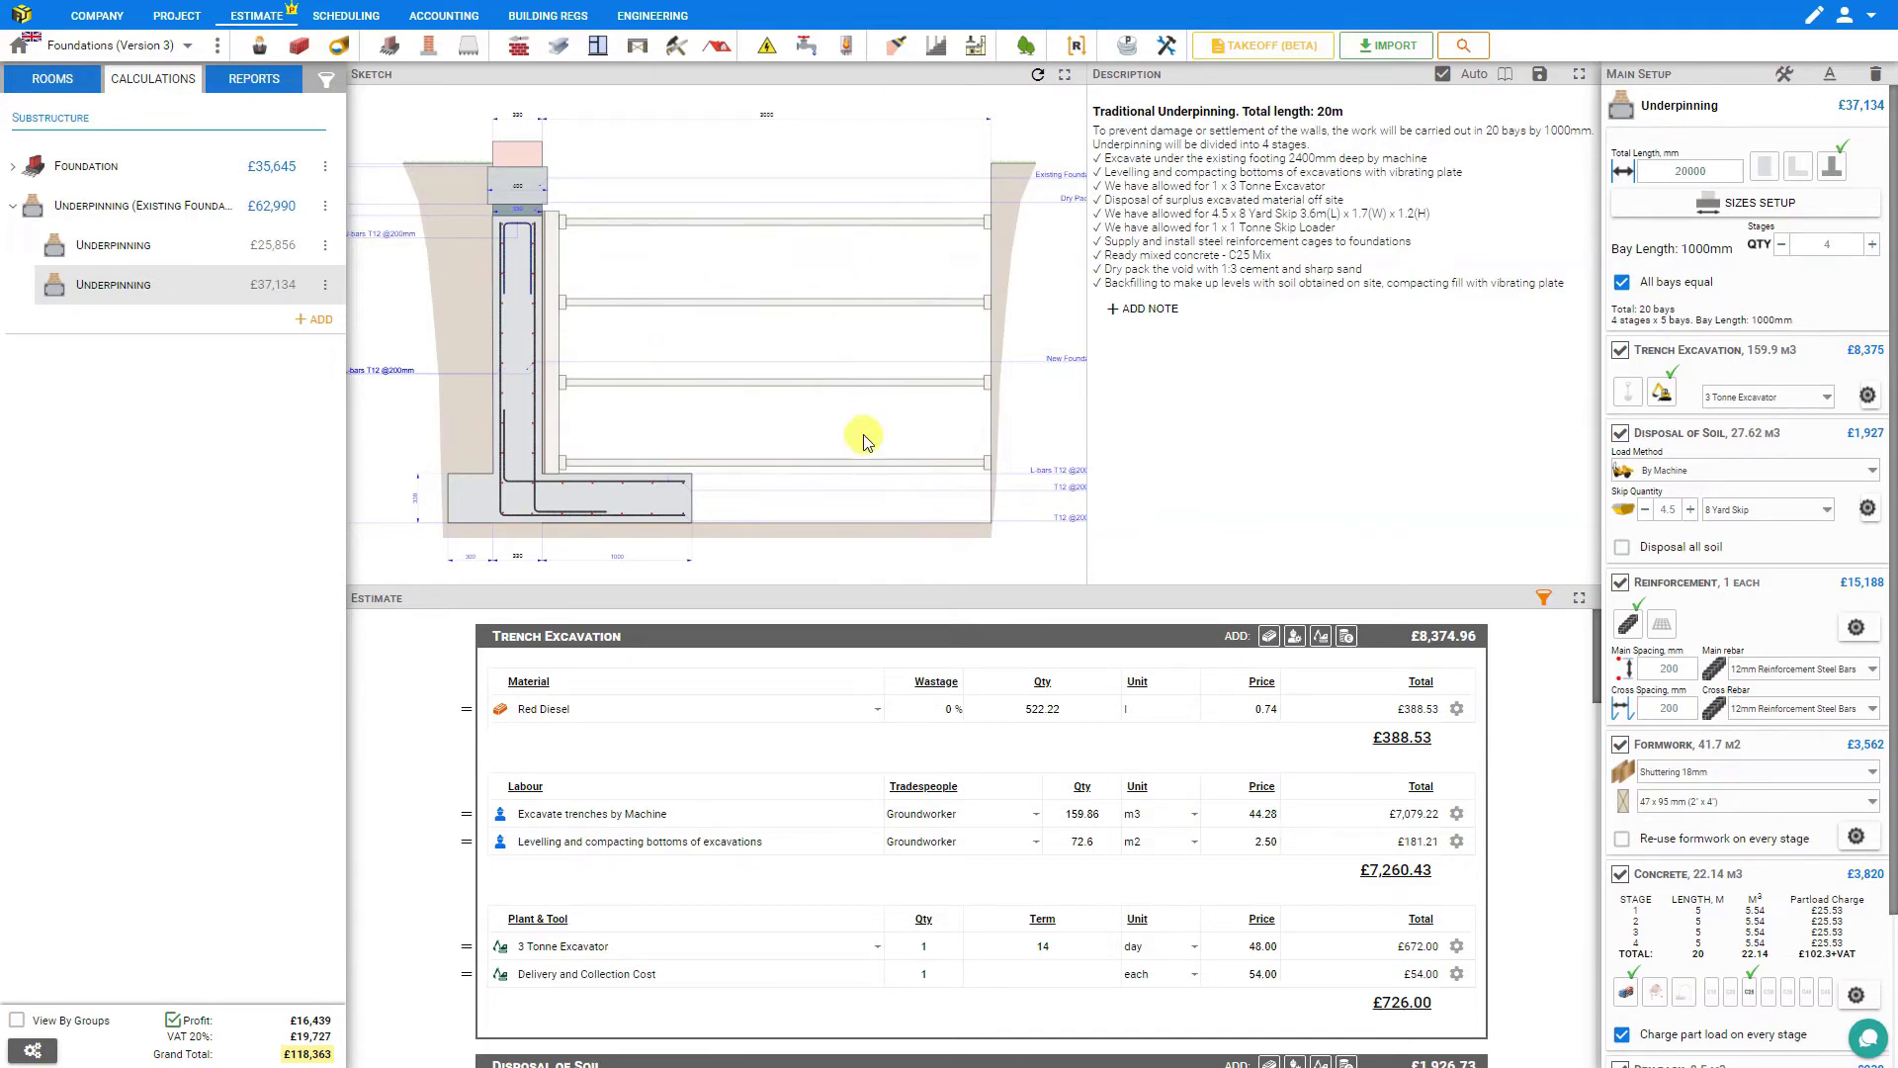
Include disposal of all soil and set its expansion rate to 22%.
{"action": "left_click", "coordinate": [1622, 549]}
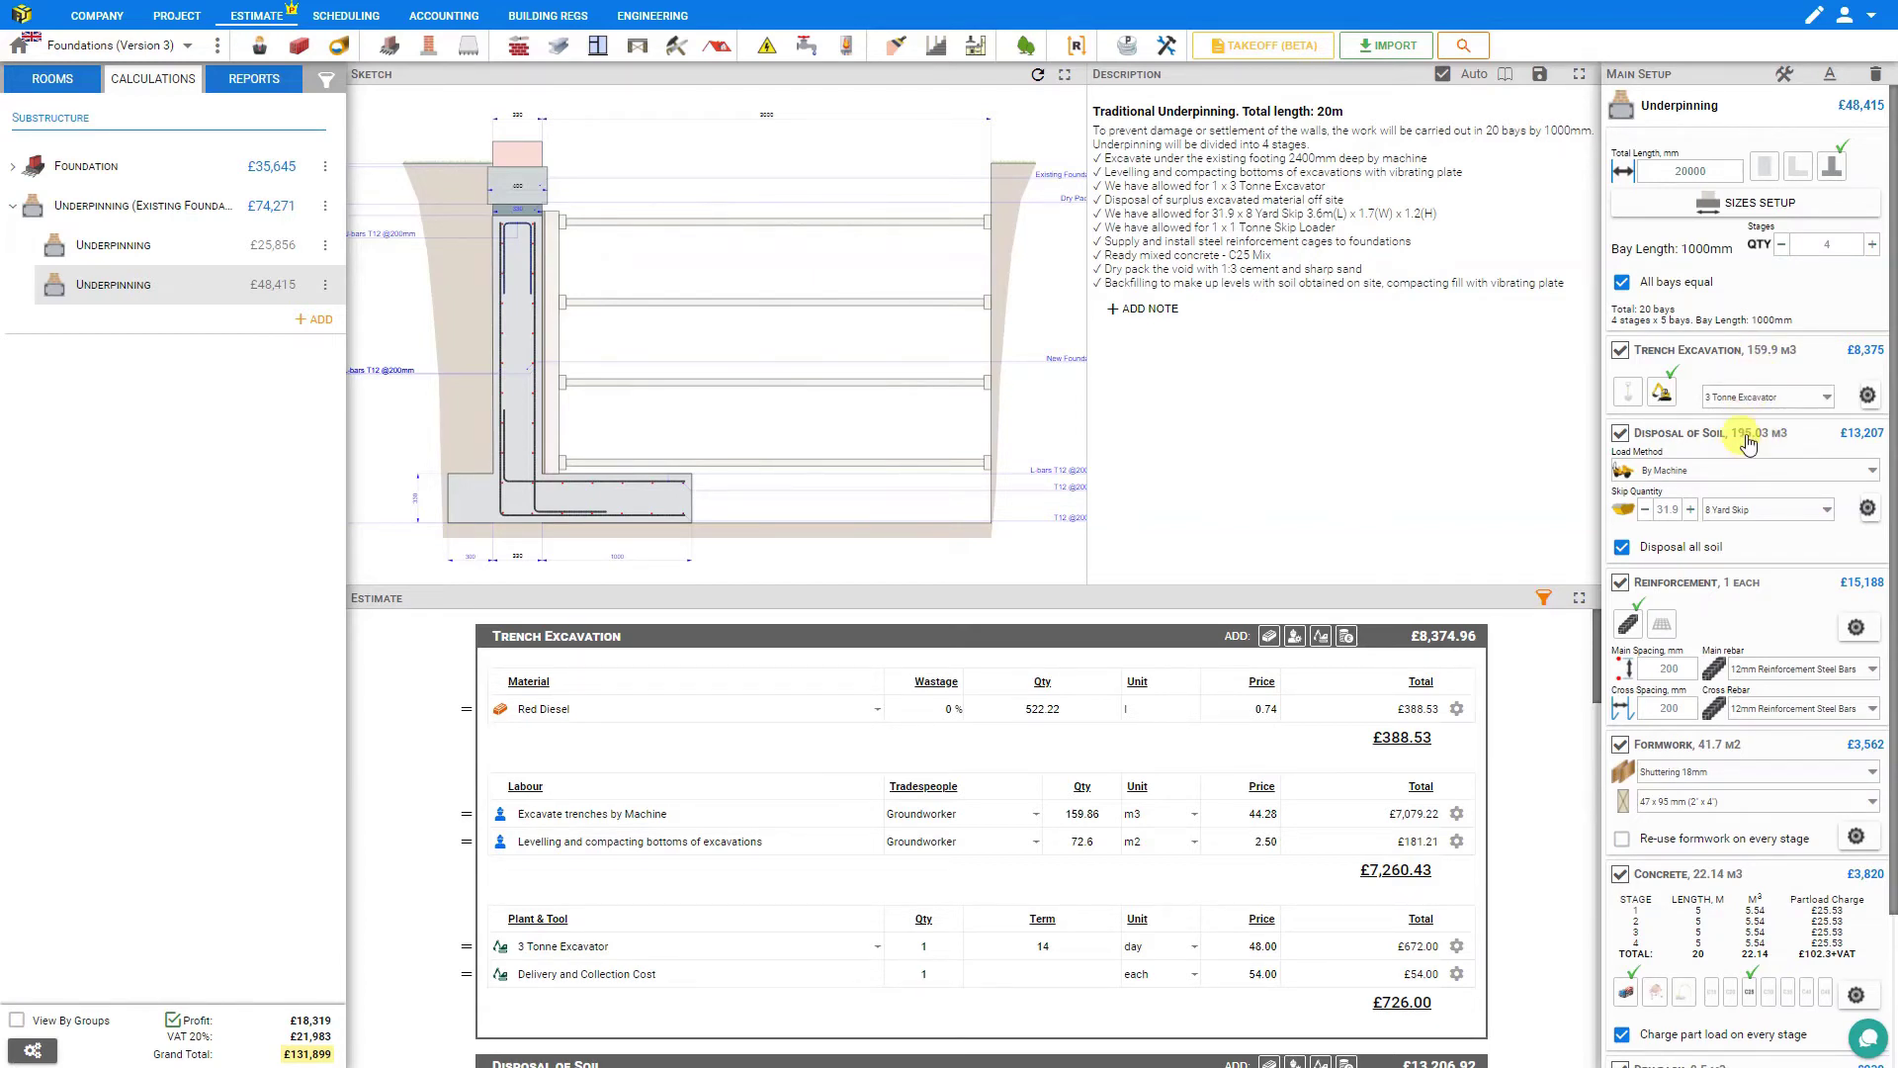
{"action": "left_click", "coordinate": [1867, 508]}
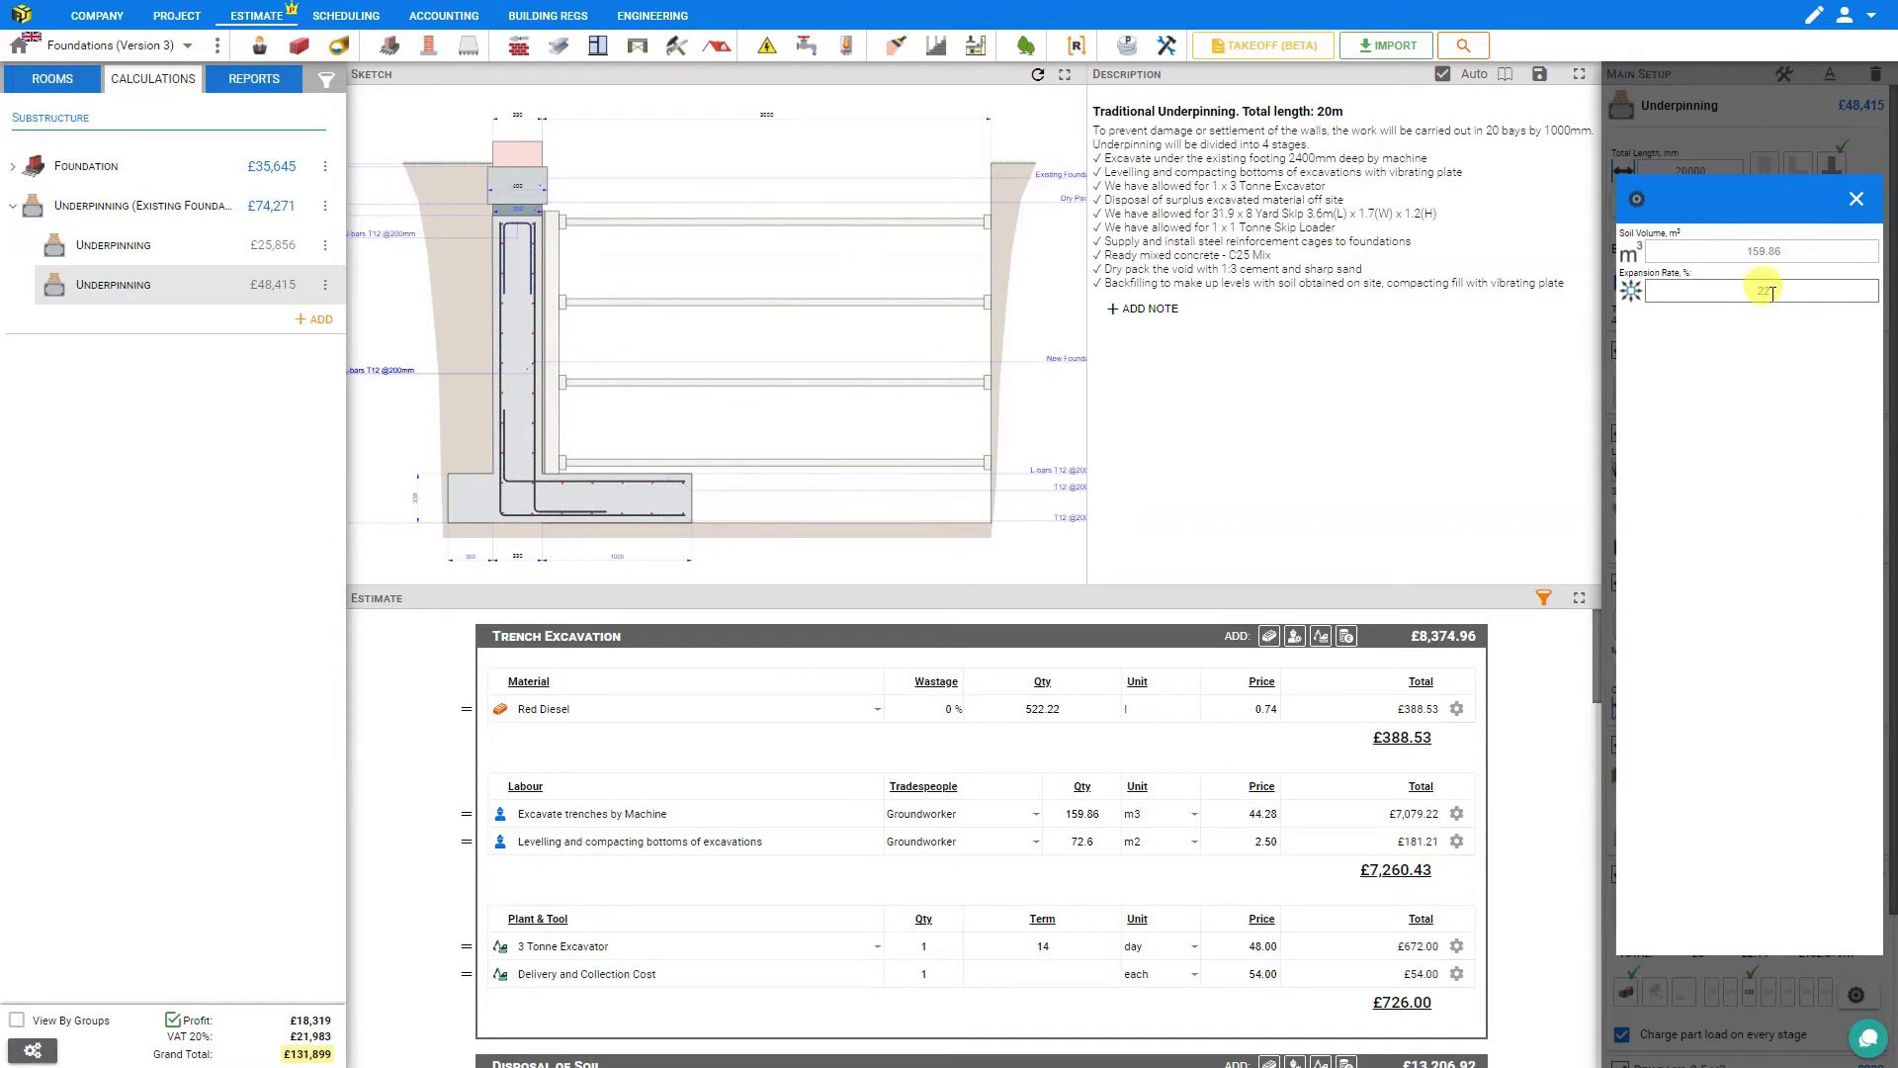
{"action": "left_click", "coordinate": [1771, 293]}
{"action": "type", "text": "22"}
{"action": "left_click", "coordinate": [1801, 254]}
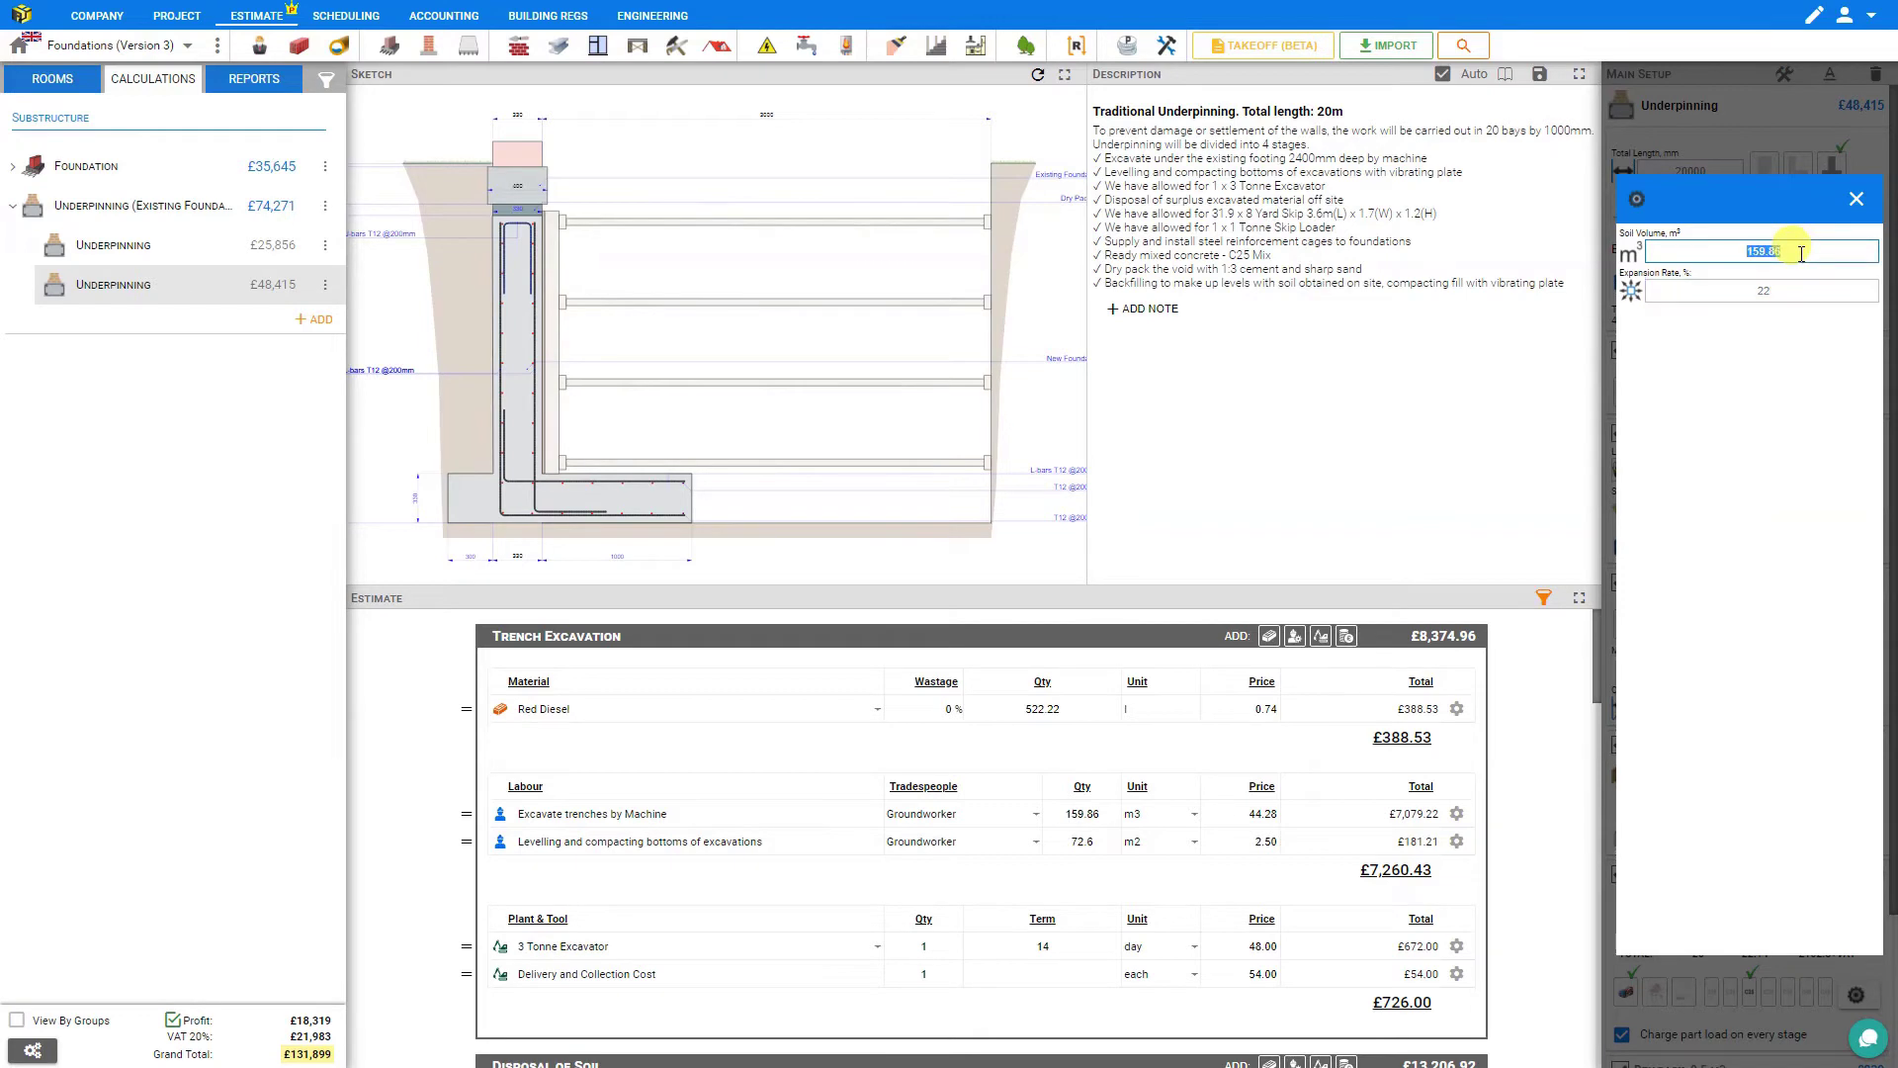
Keep machine loading and switch disposal to 12 Yard Skips, rounded up to 22.
{"action": "left_click", "coordinate": [1856, 199]}
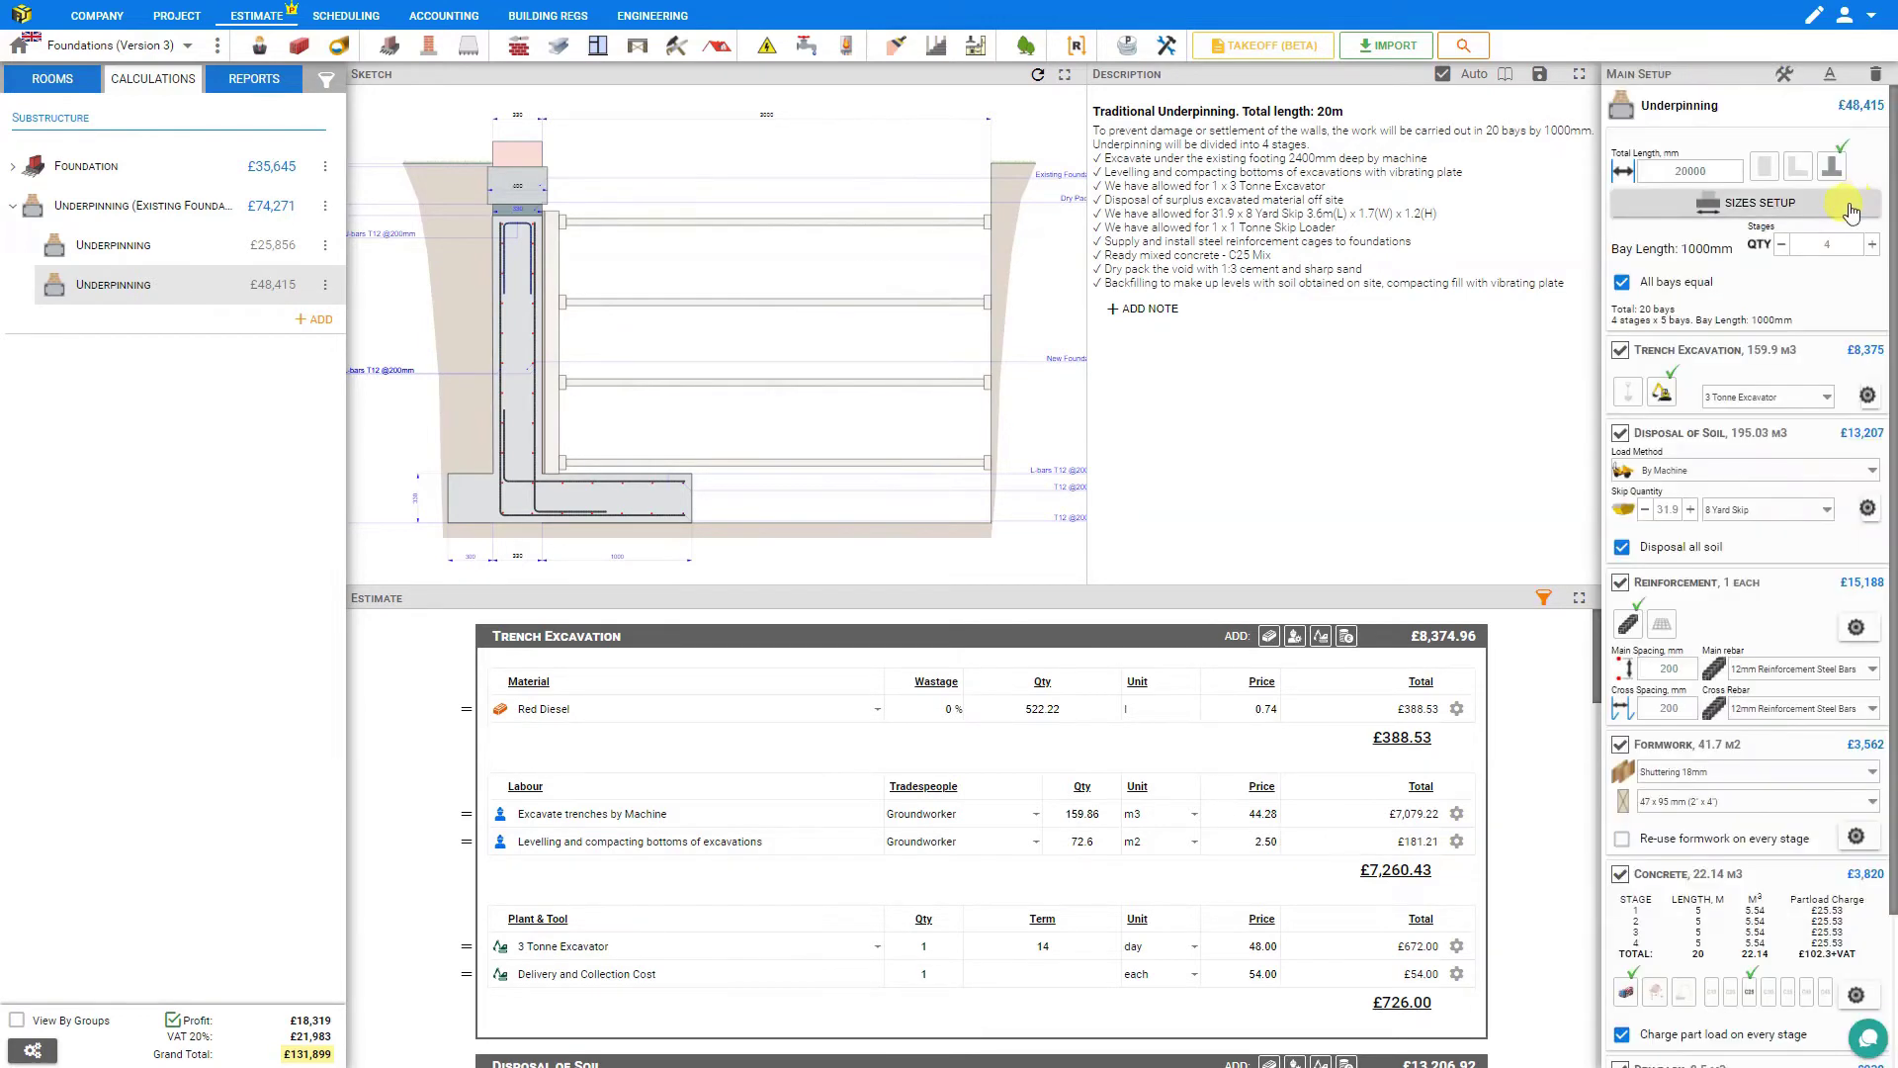
{"action": "left_click", "coordinate": [1700, 479]}
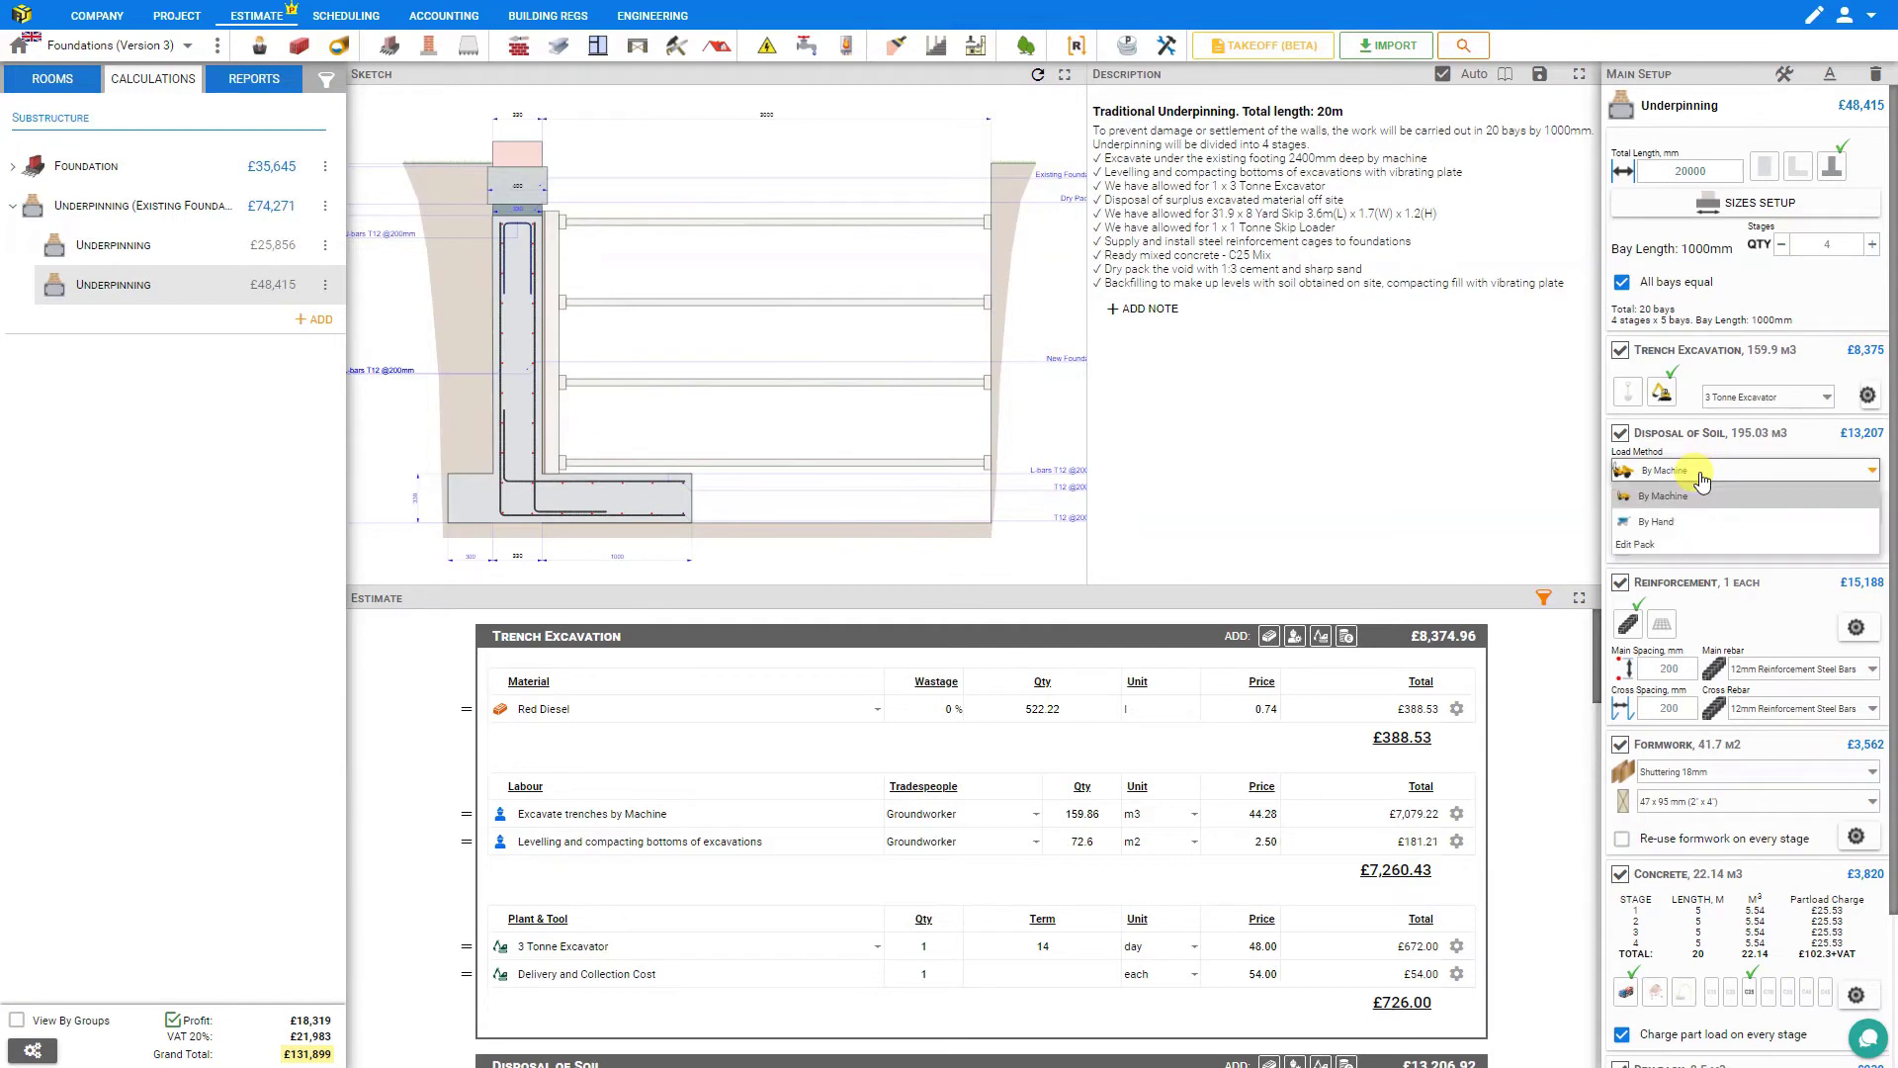
{"action": "left_click", "coordinate": [1677, 495]}
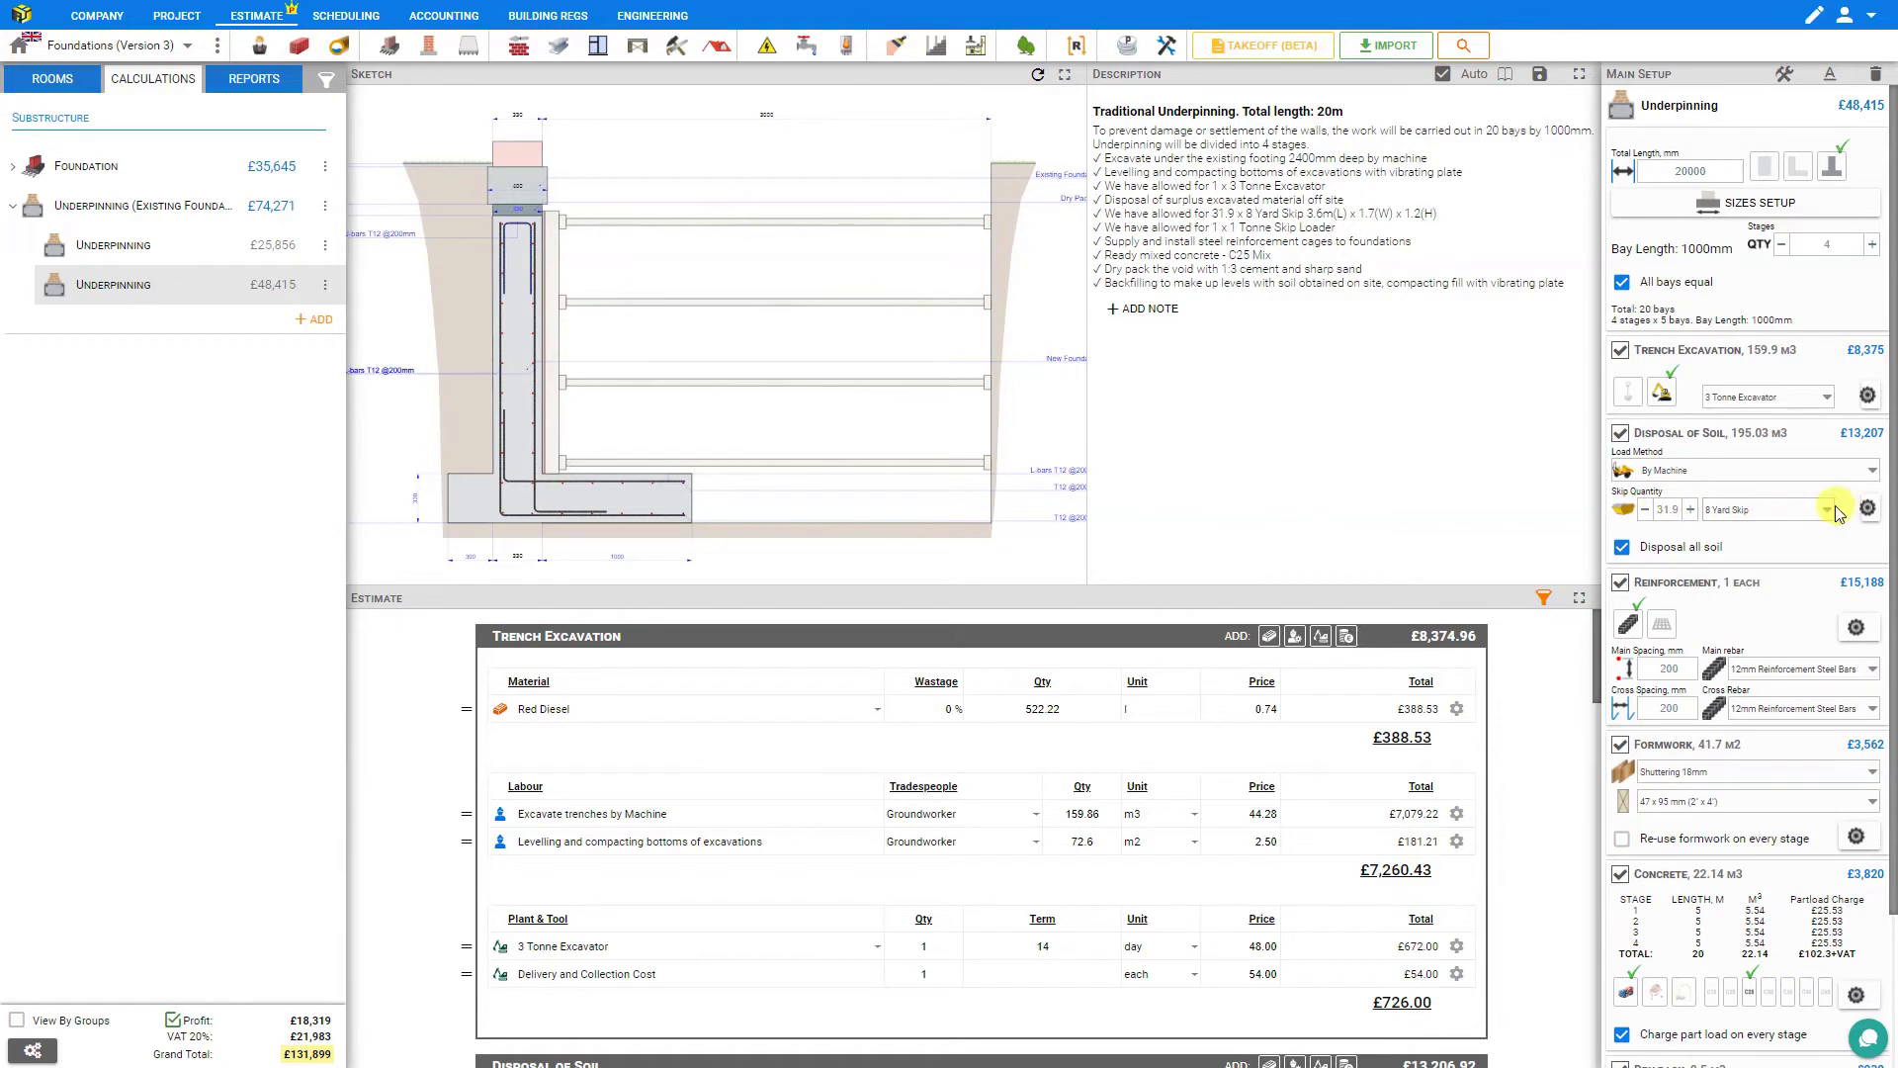
{"action": "left_click", "coordinate": [1822, 512]}
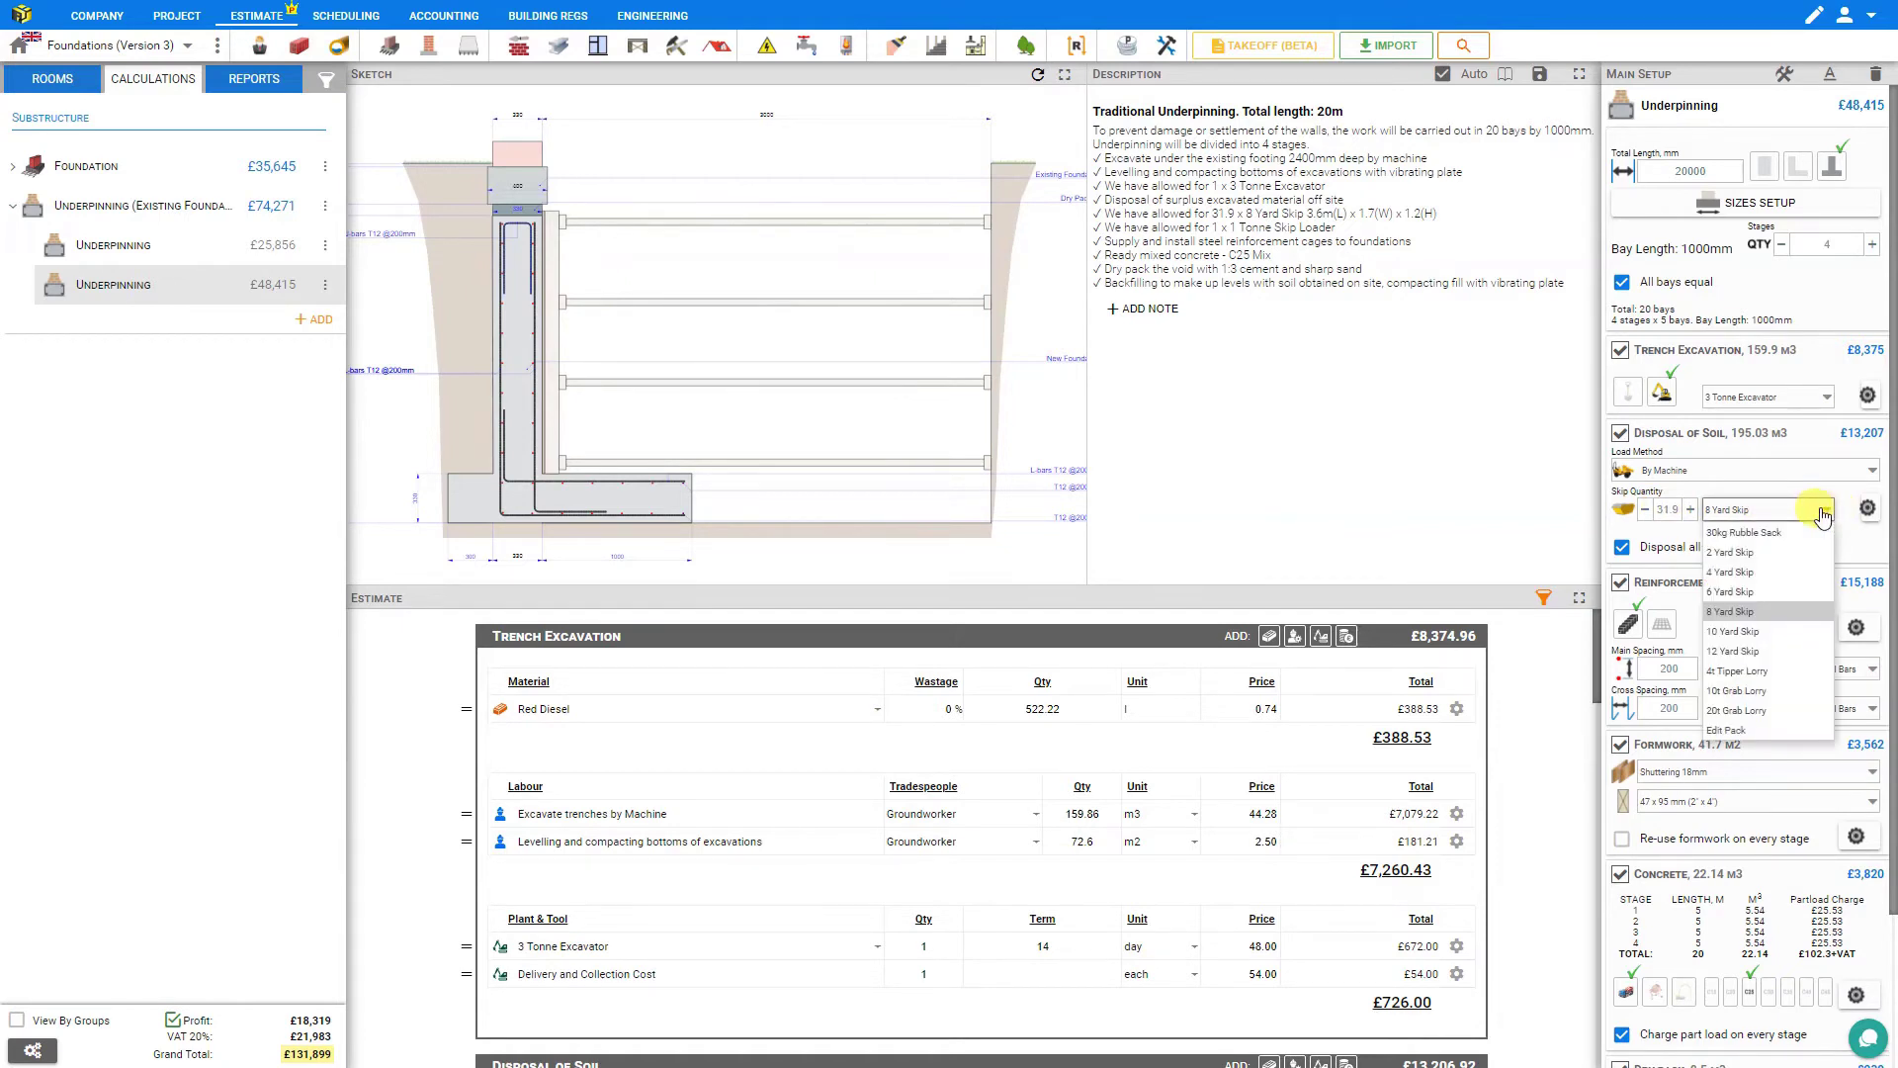
{"action": "left_click", "coordinate": [1792, 653]}
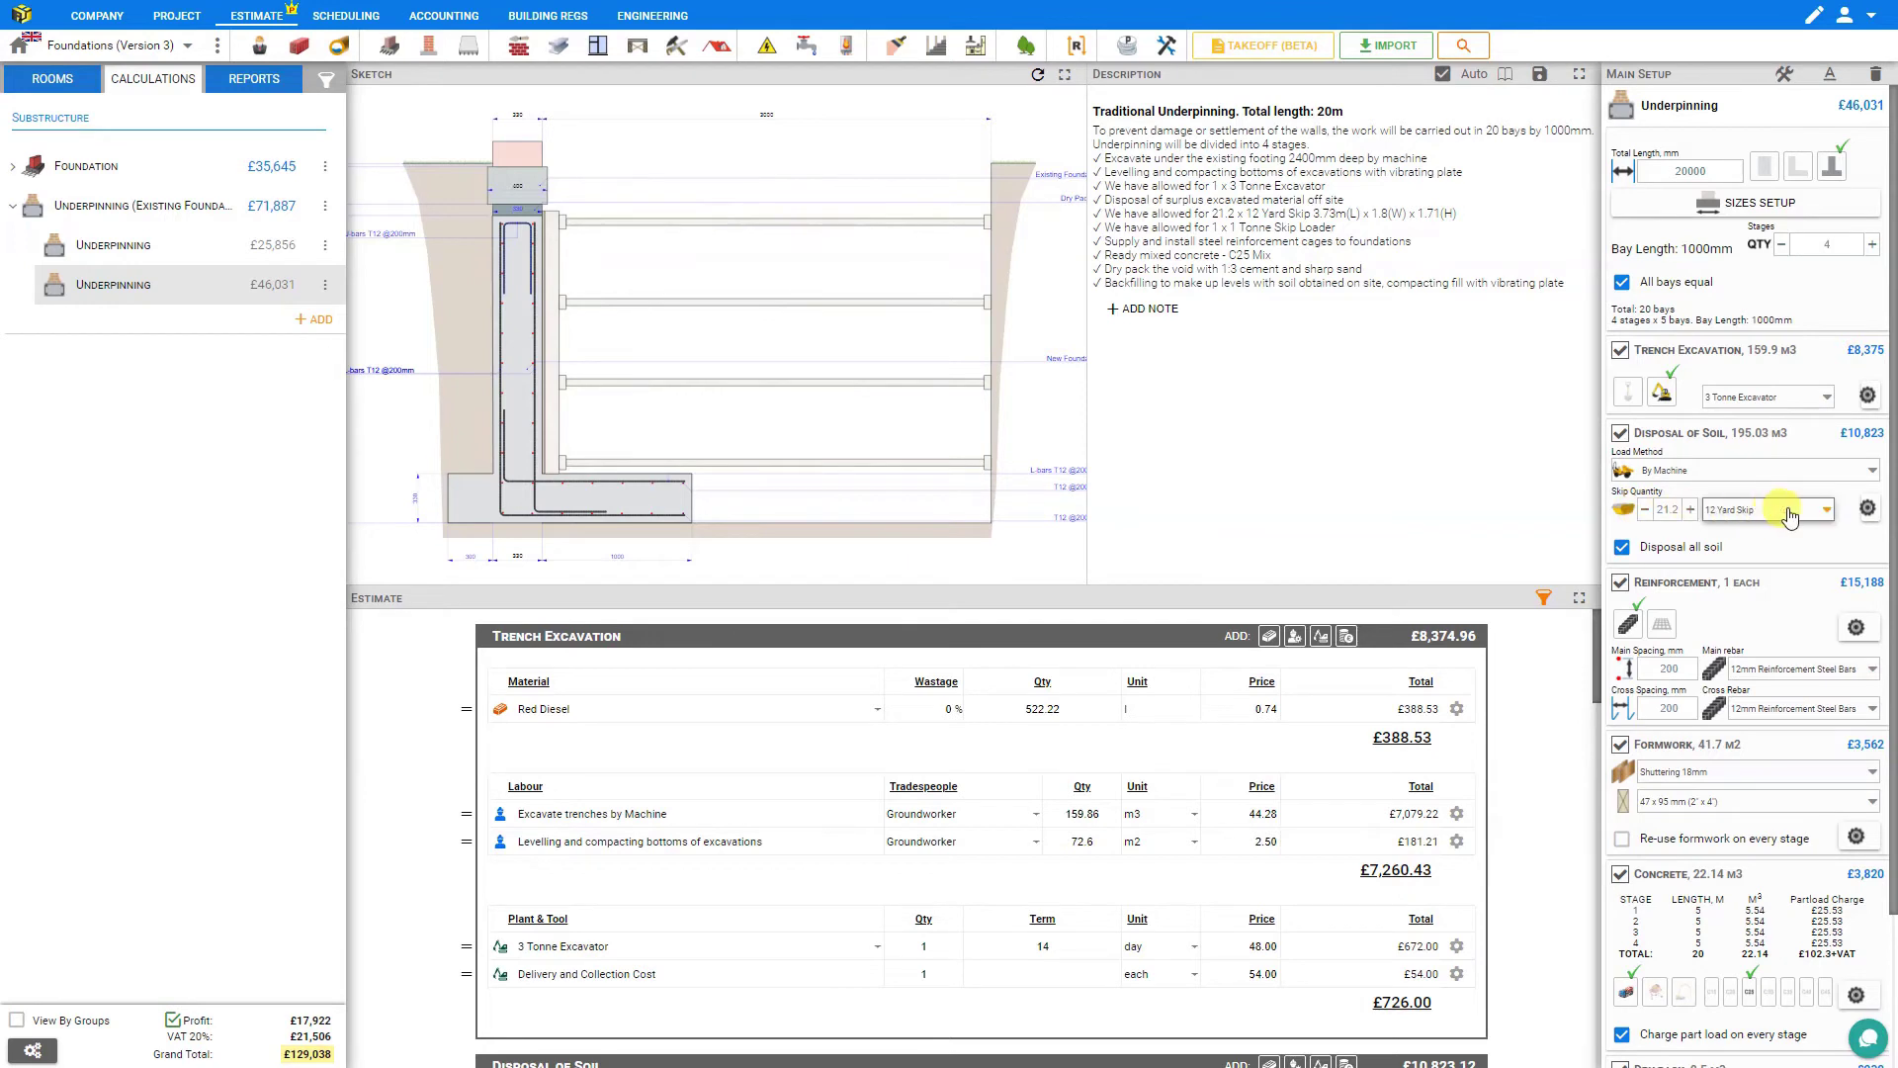
{"action": "left_click", "coordinate": [1690, 510]}
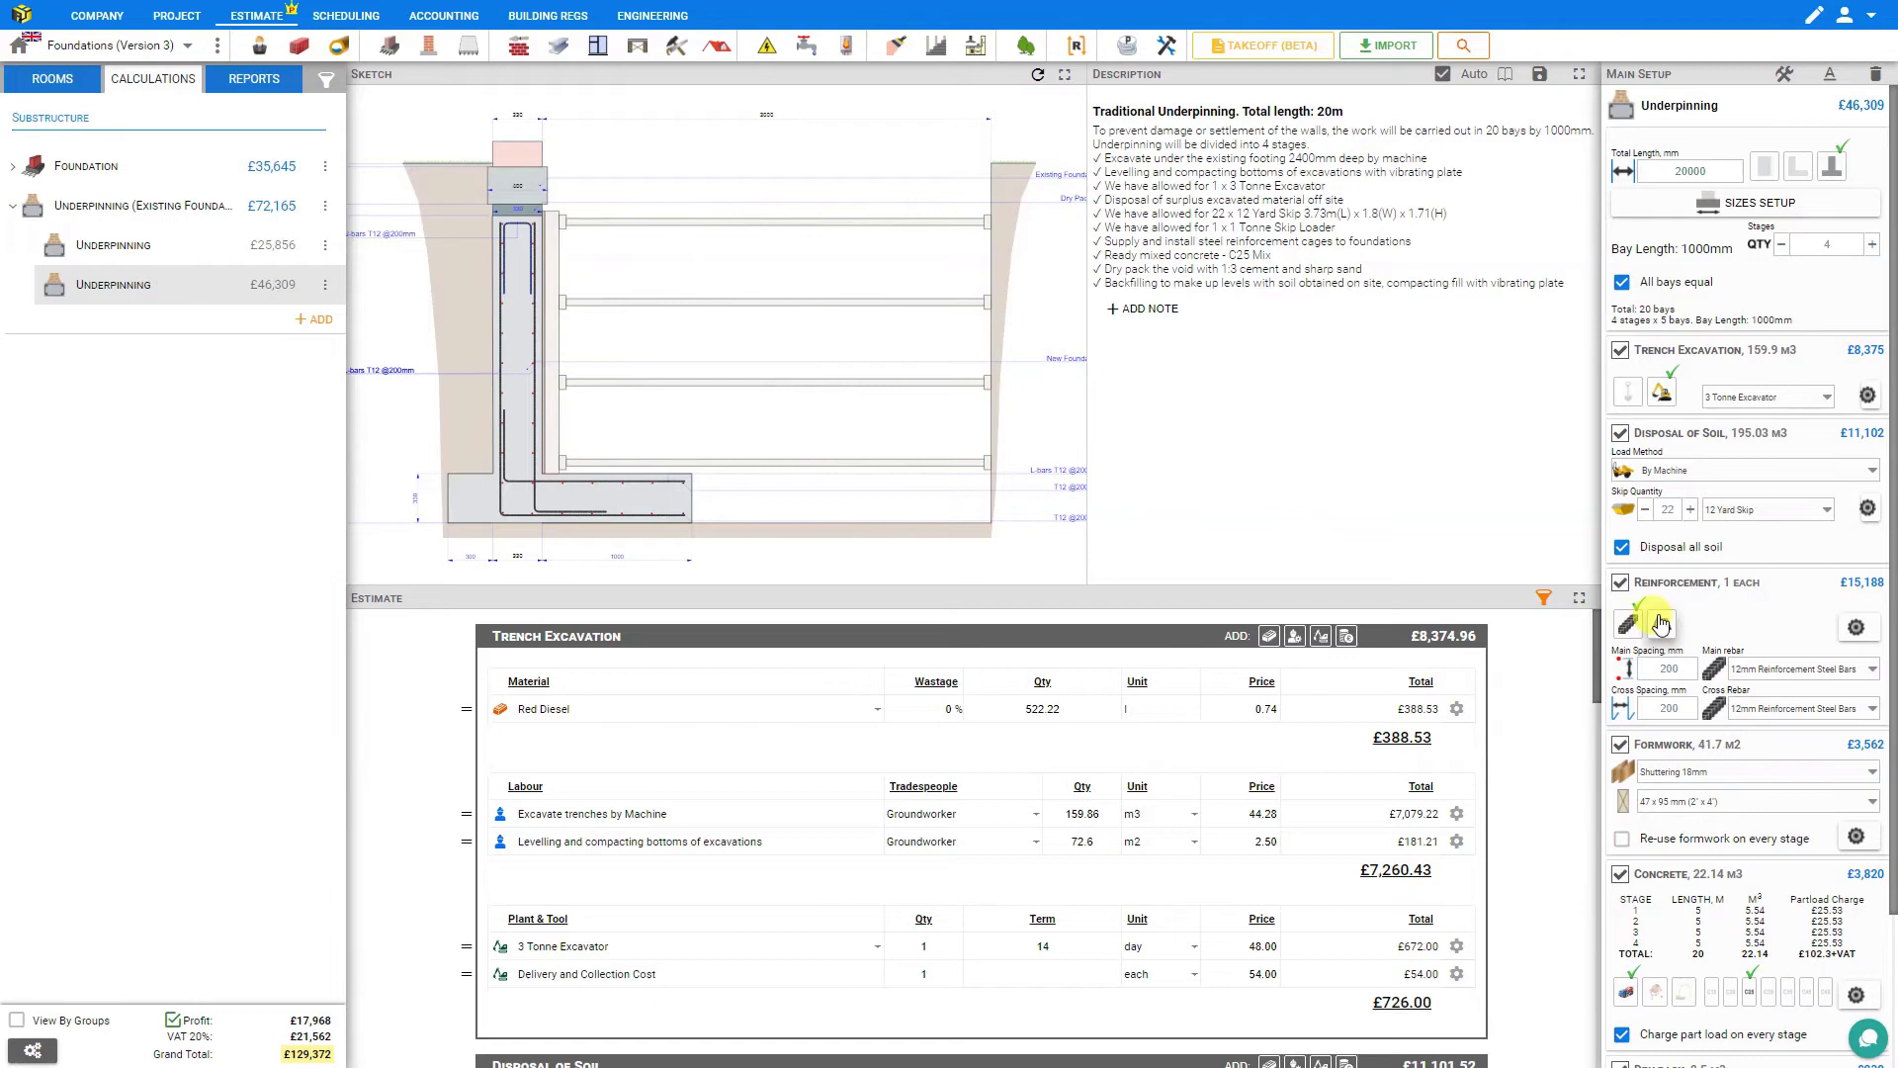
Switch reinforcement to A393 steel mesh on both wall faces with 12mm cross rebar.
{"action": "left_click", "coordinate": [1661, 622]}
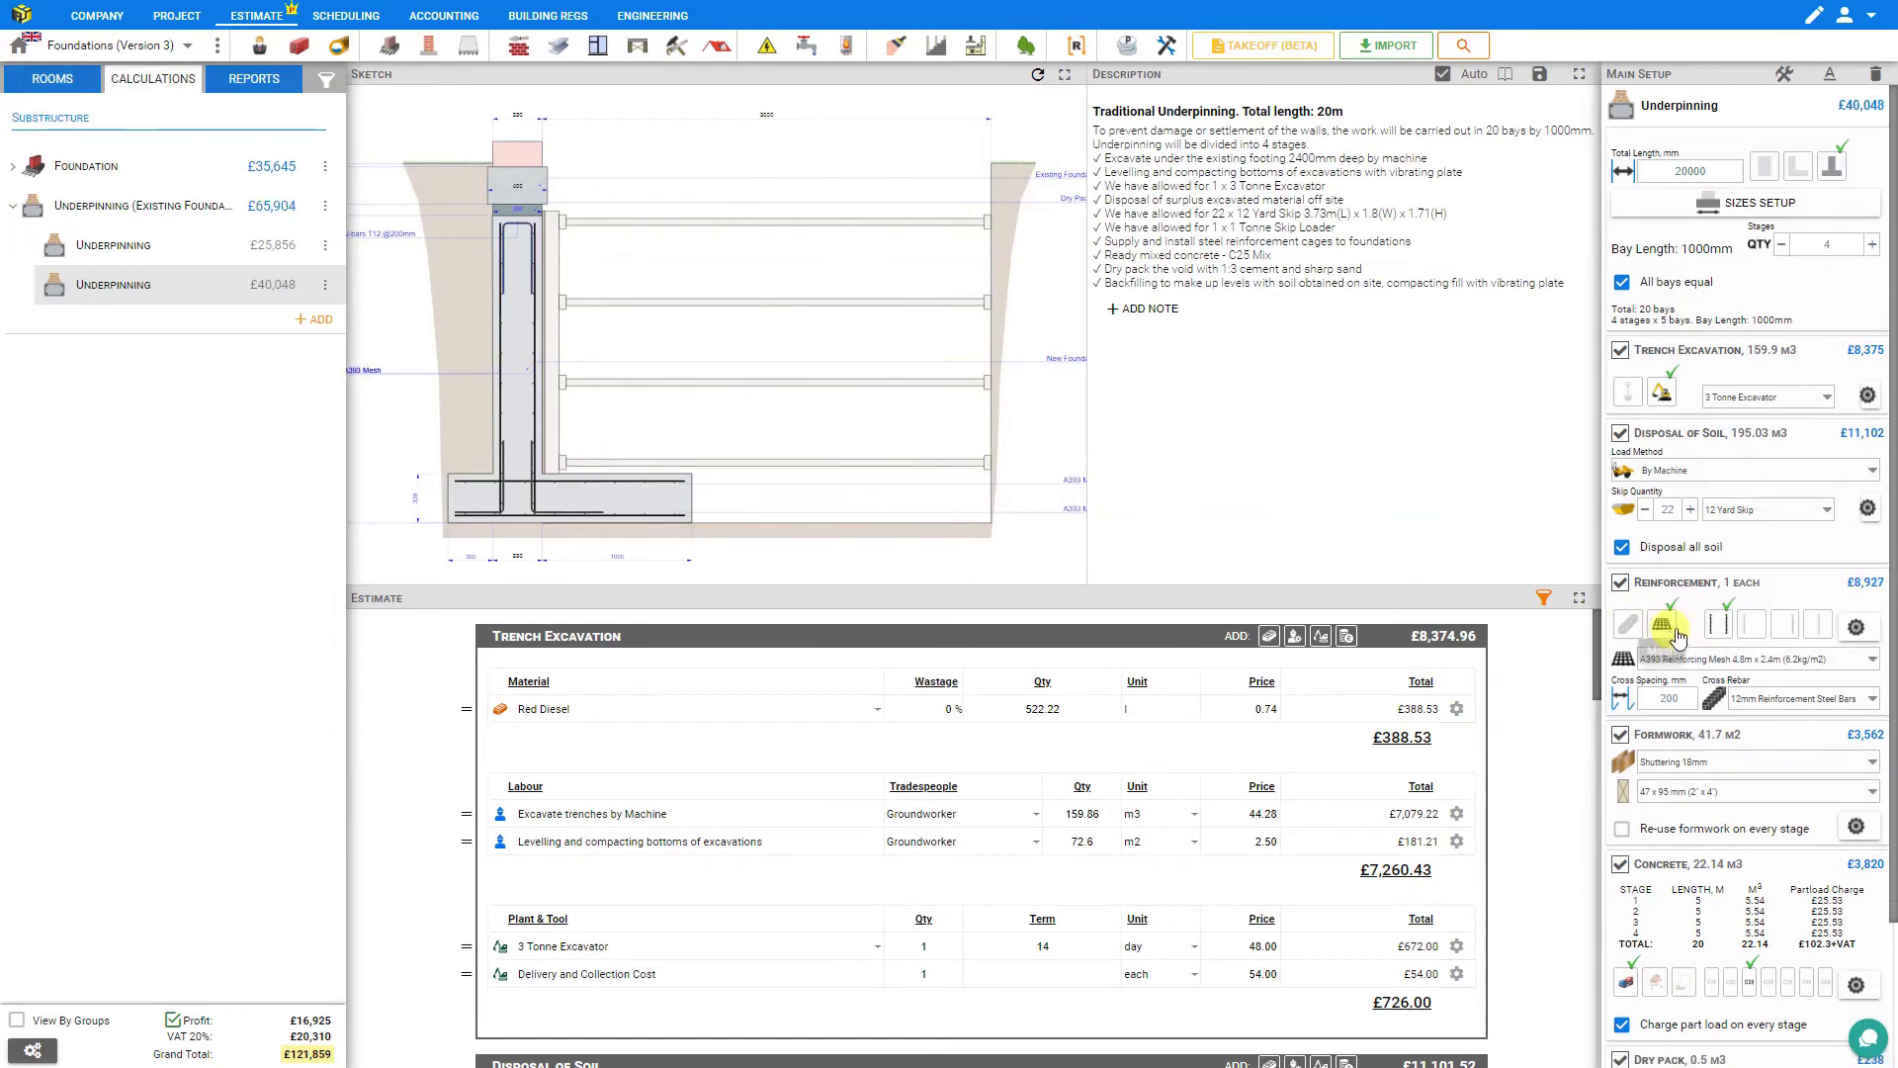
{"action": "left_click", "coordinate": [1748, 627]}
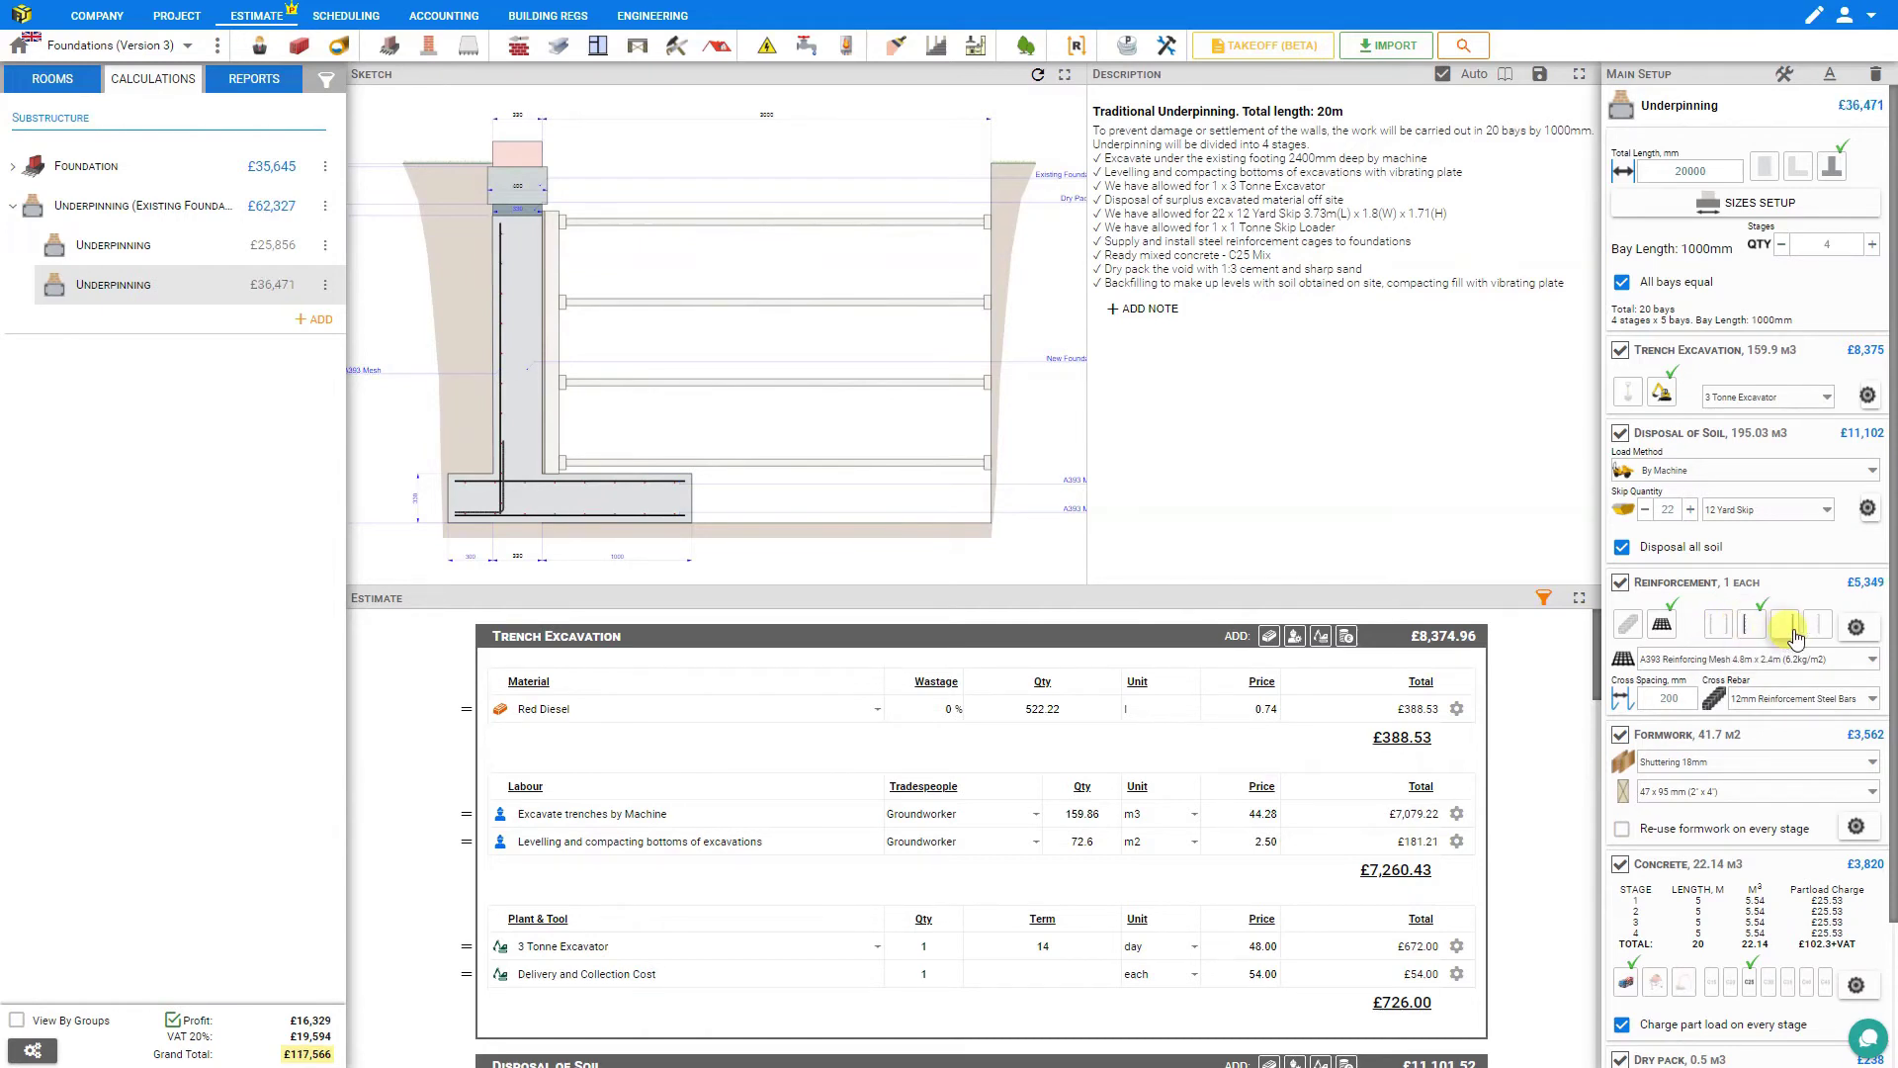
{"action": "left_click", "coordinate": [1787, 631]}
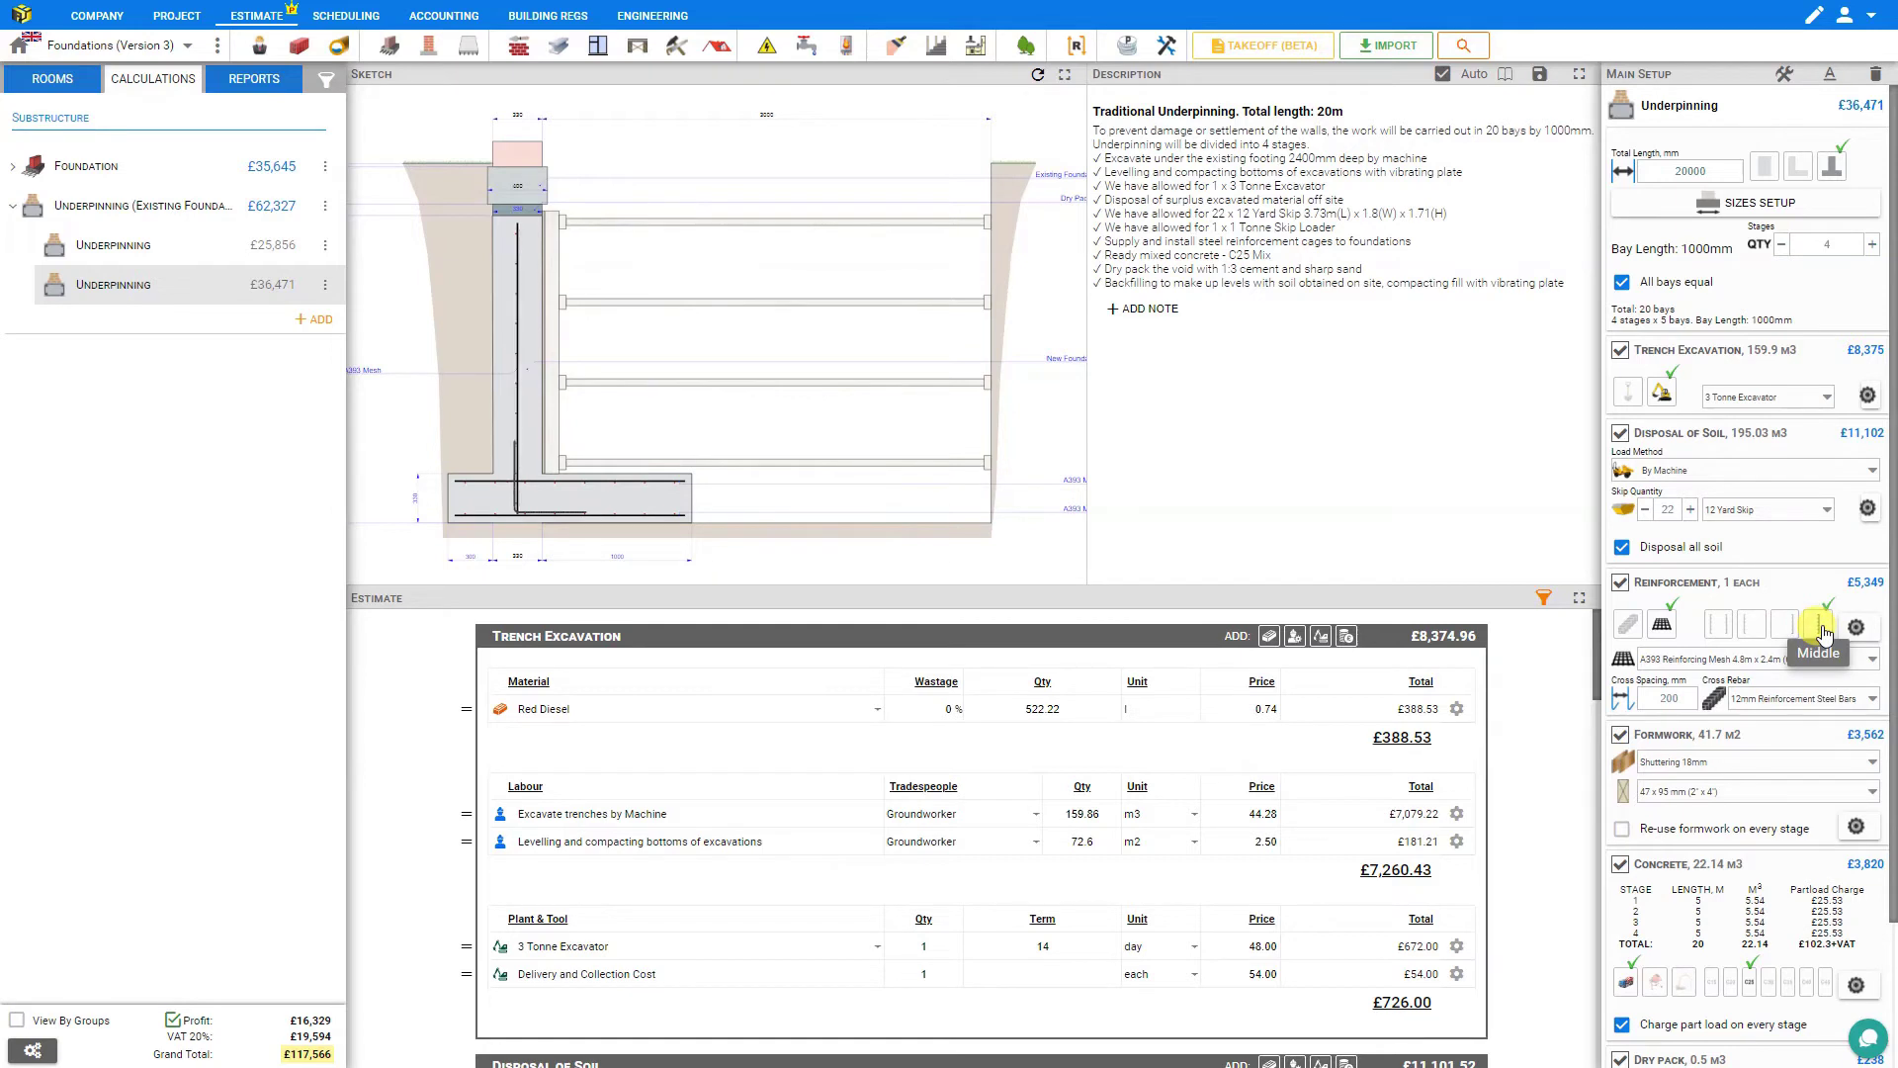
{"action": "left_click", "coordinate": [1716, 624]}
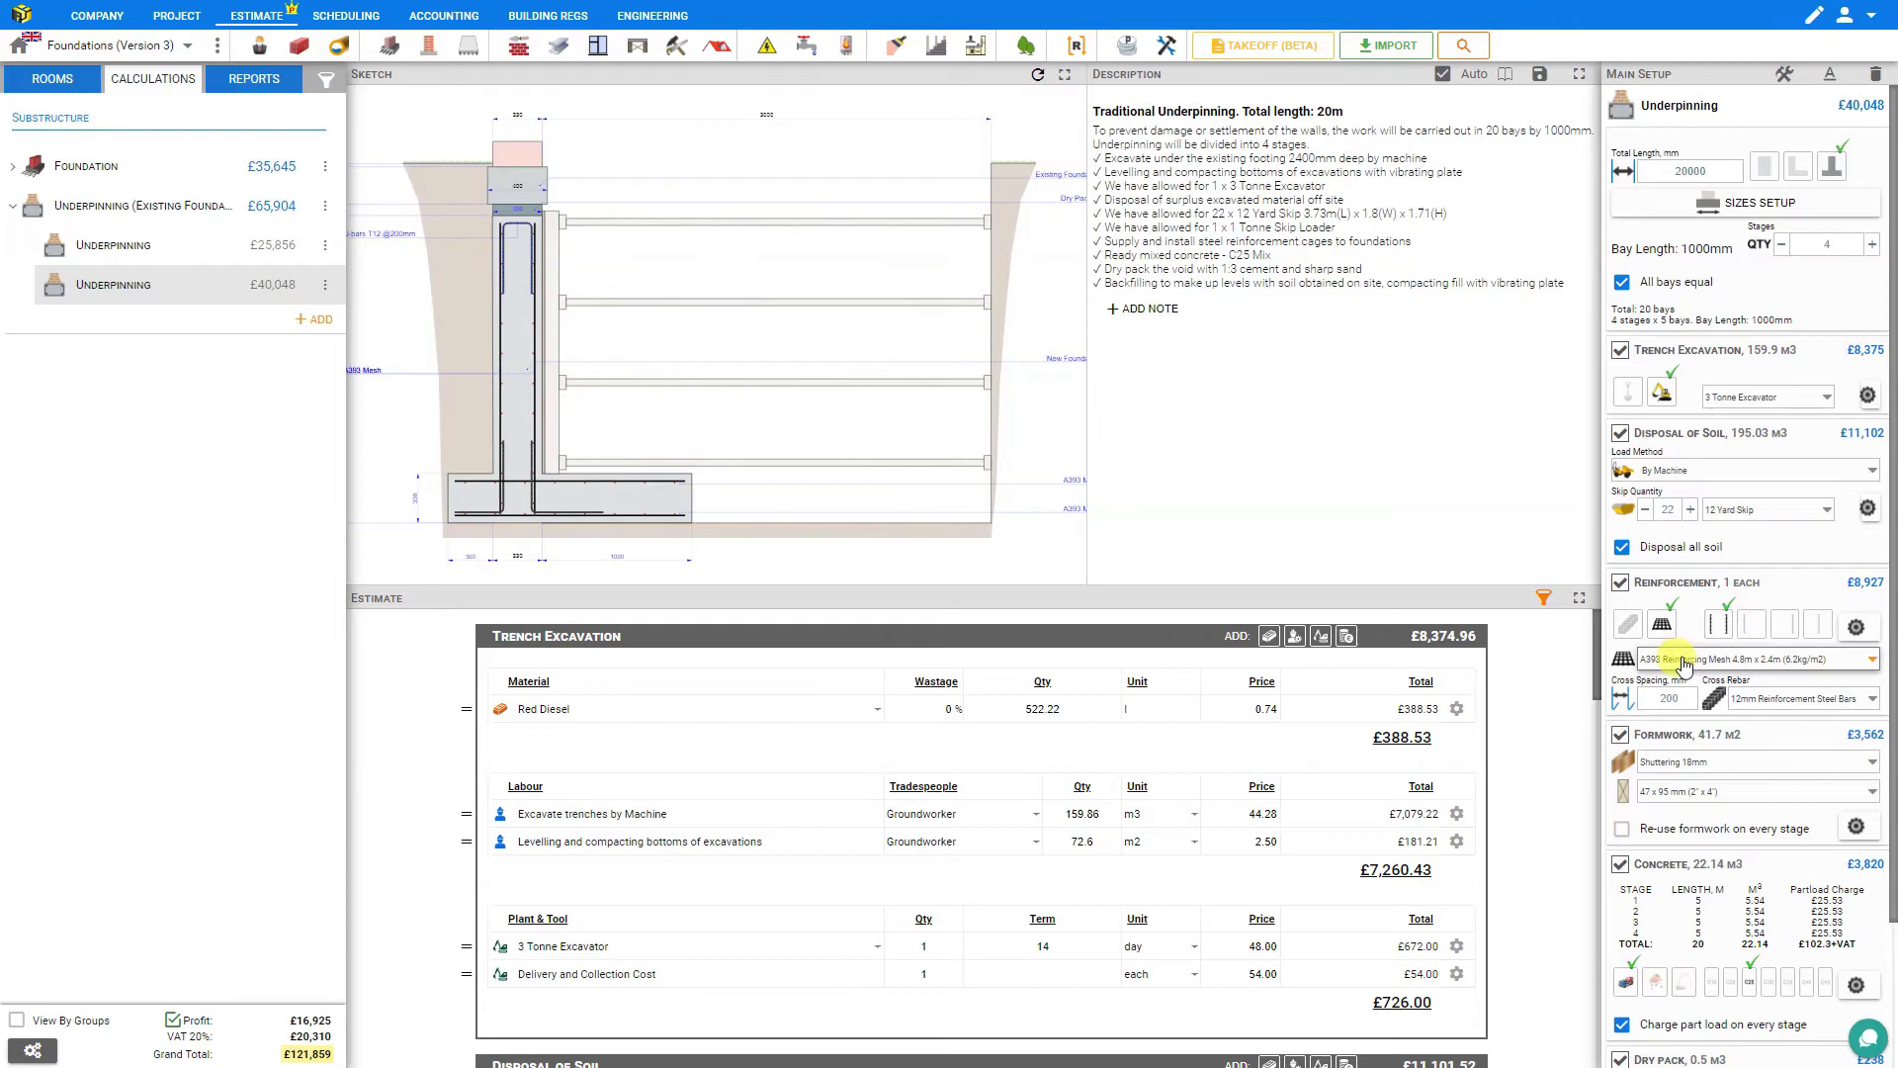
{"action": "left_click", "coordinate": [1684, 662]}
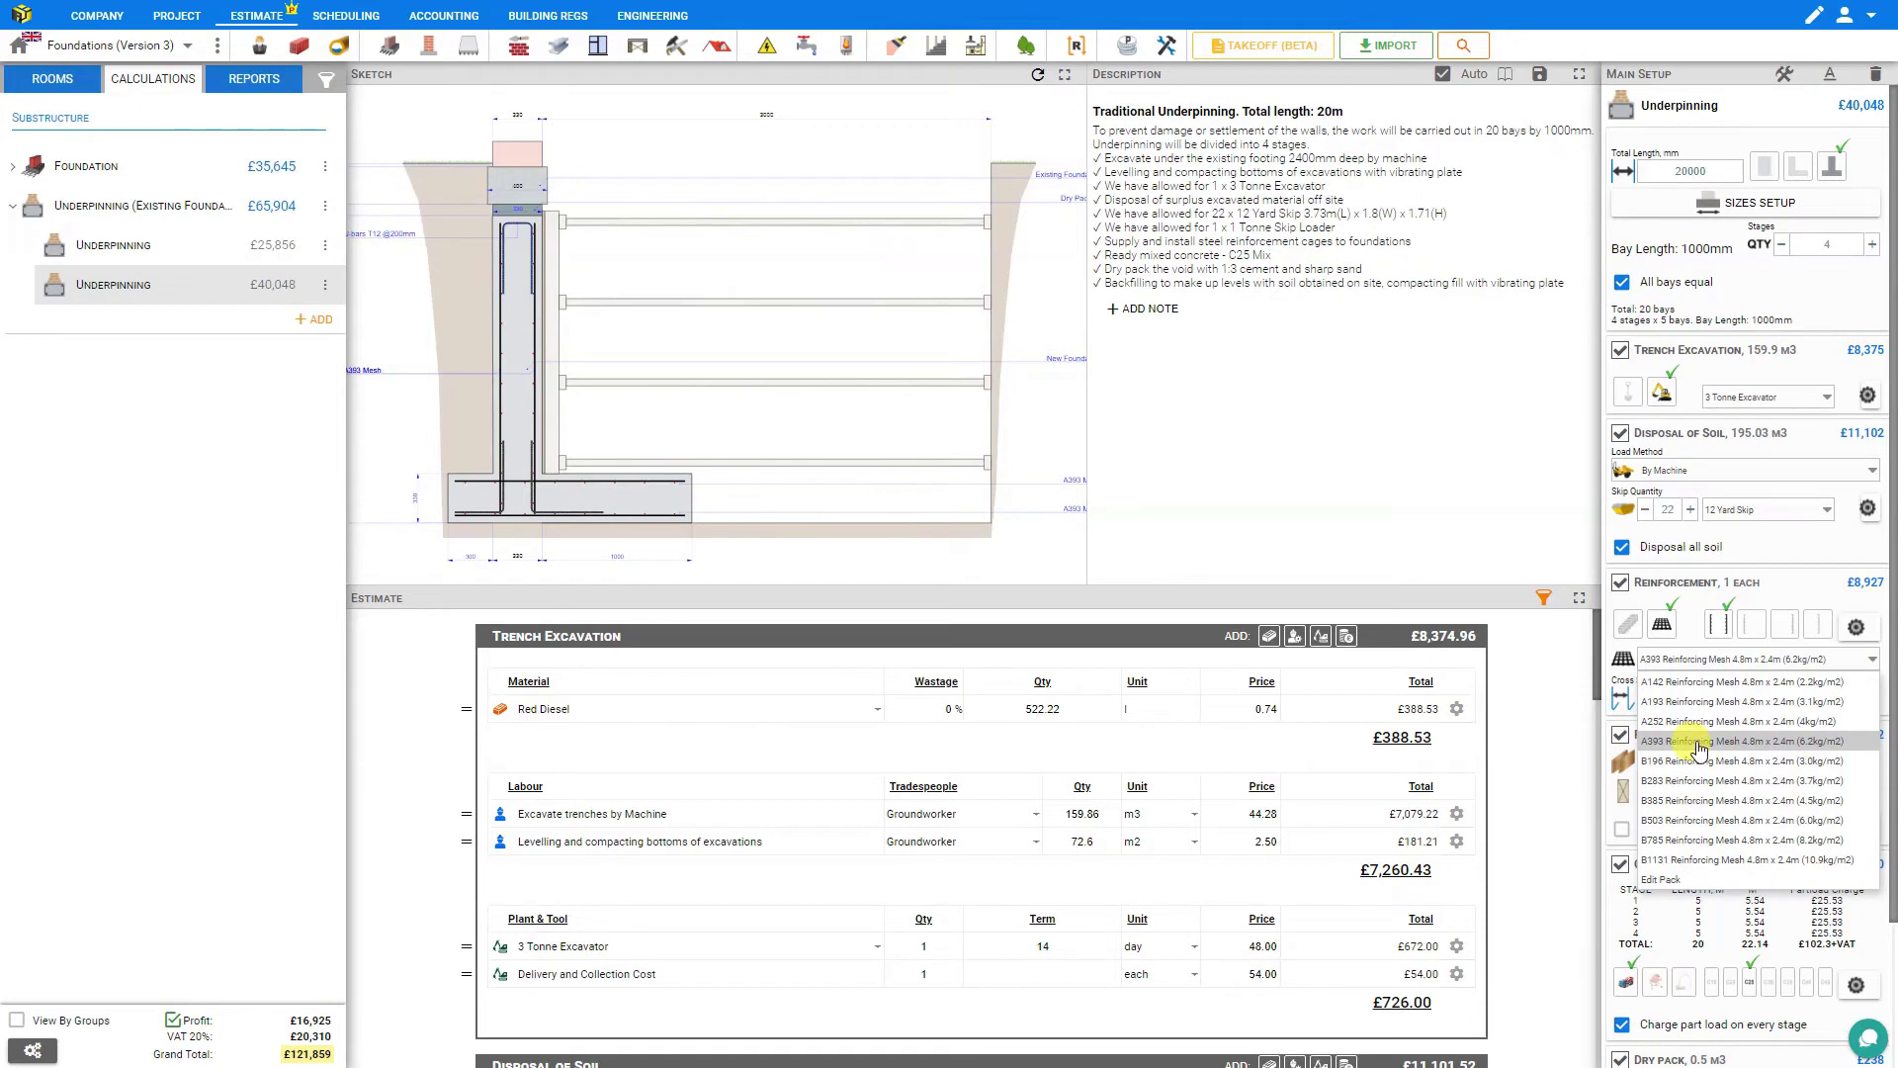
{"action": "left_click", "coordinate": [1699, 743]}
{"action": "left_click", "coordinate": [1679, 699]}
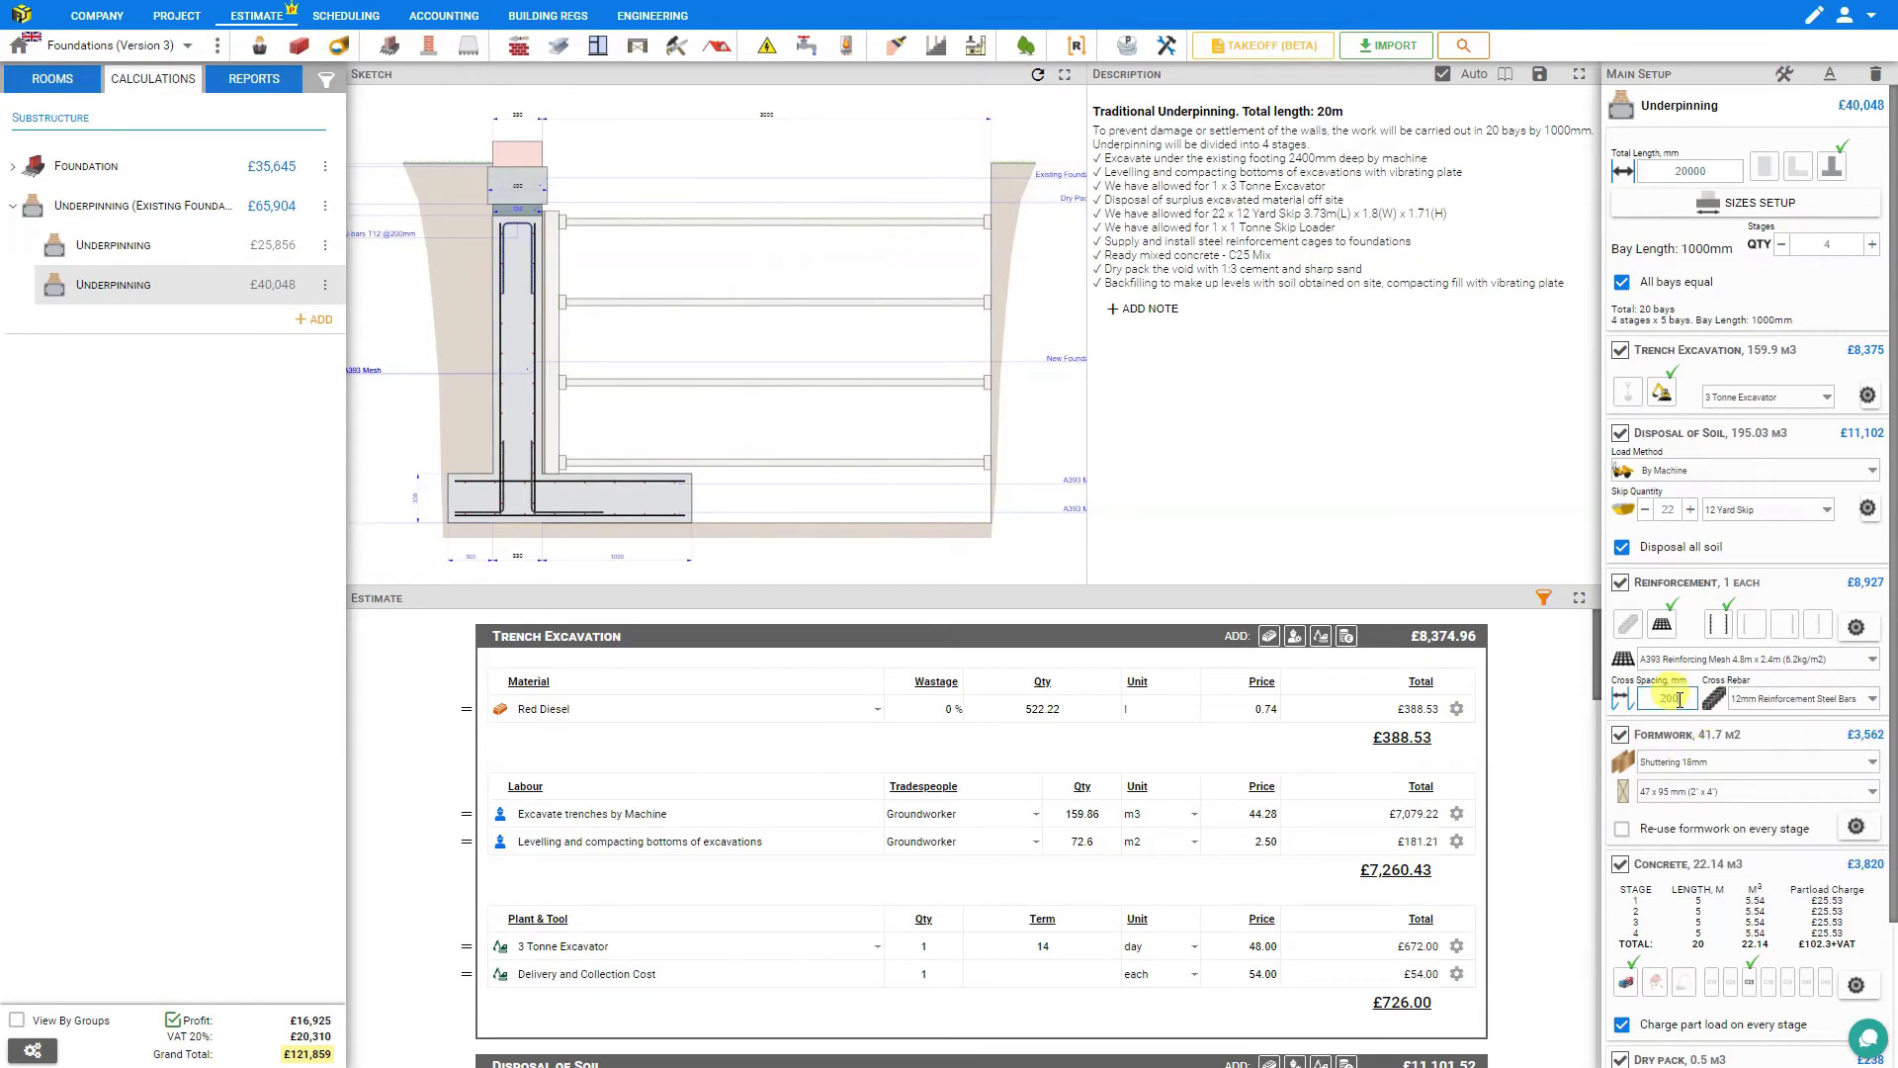
{"action": "left_click", "coordinate": [1826, 703]}
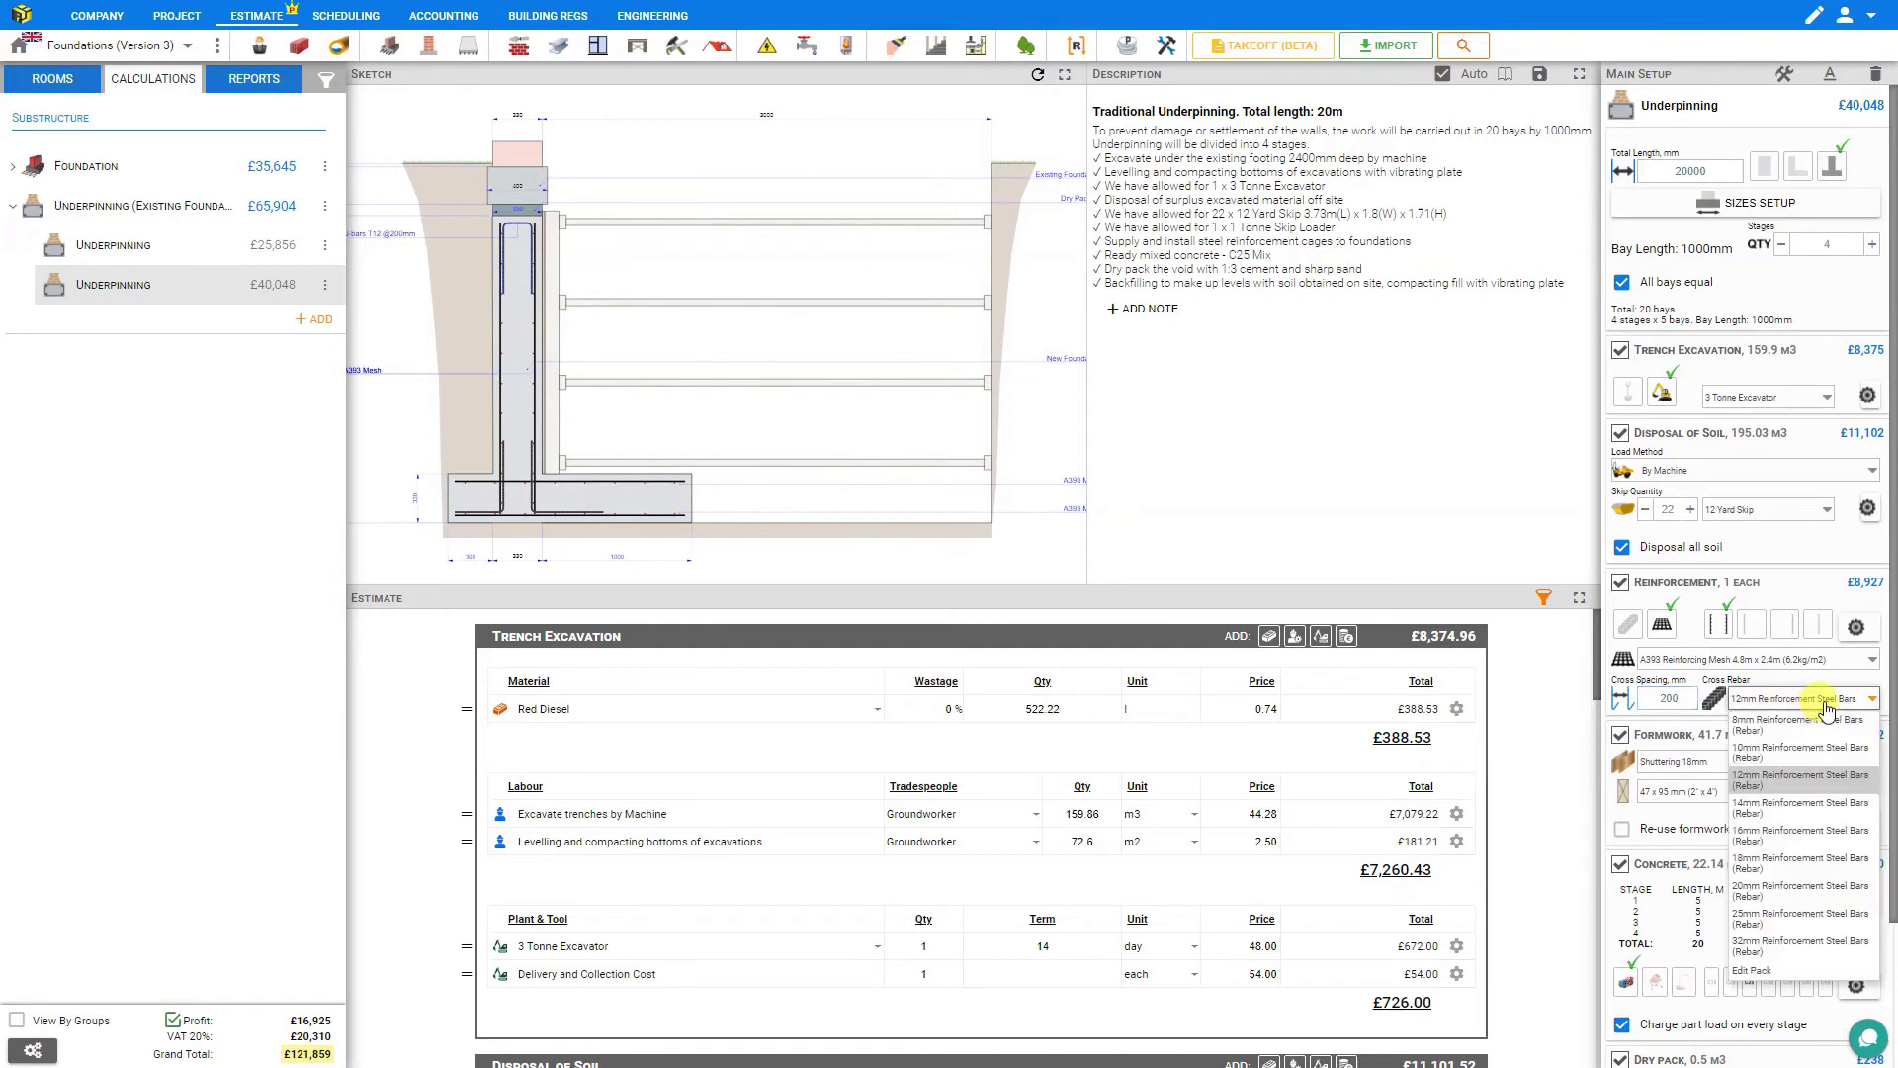
{"action": "left_click", "coordinate": [1826, 704]}
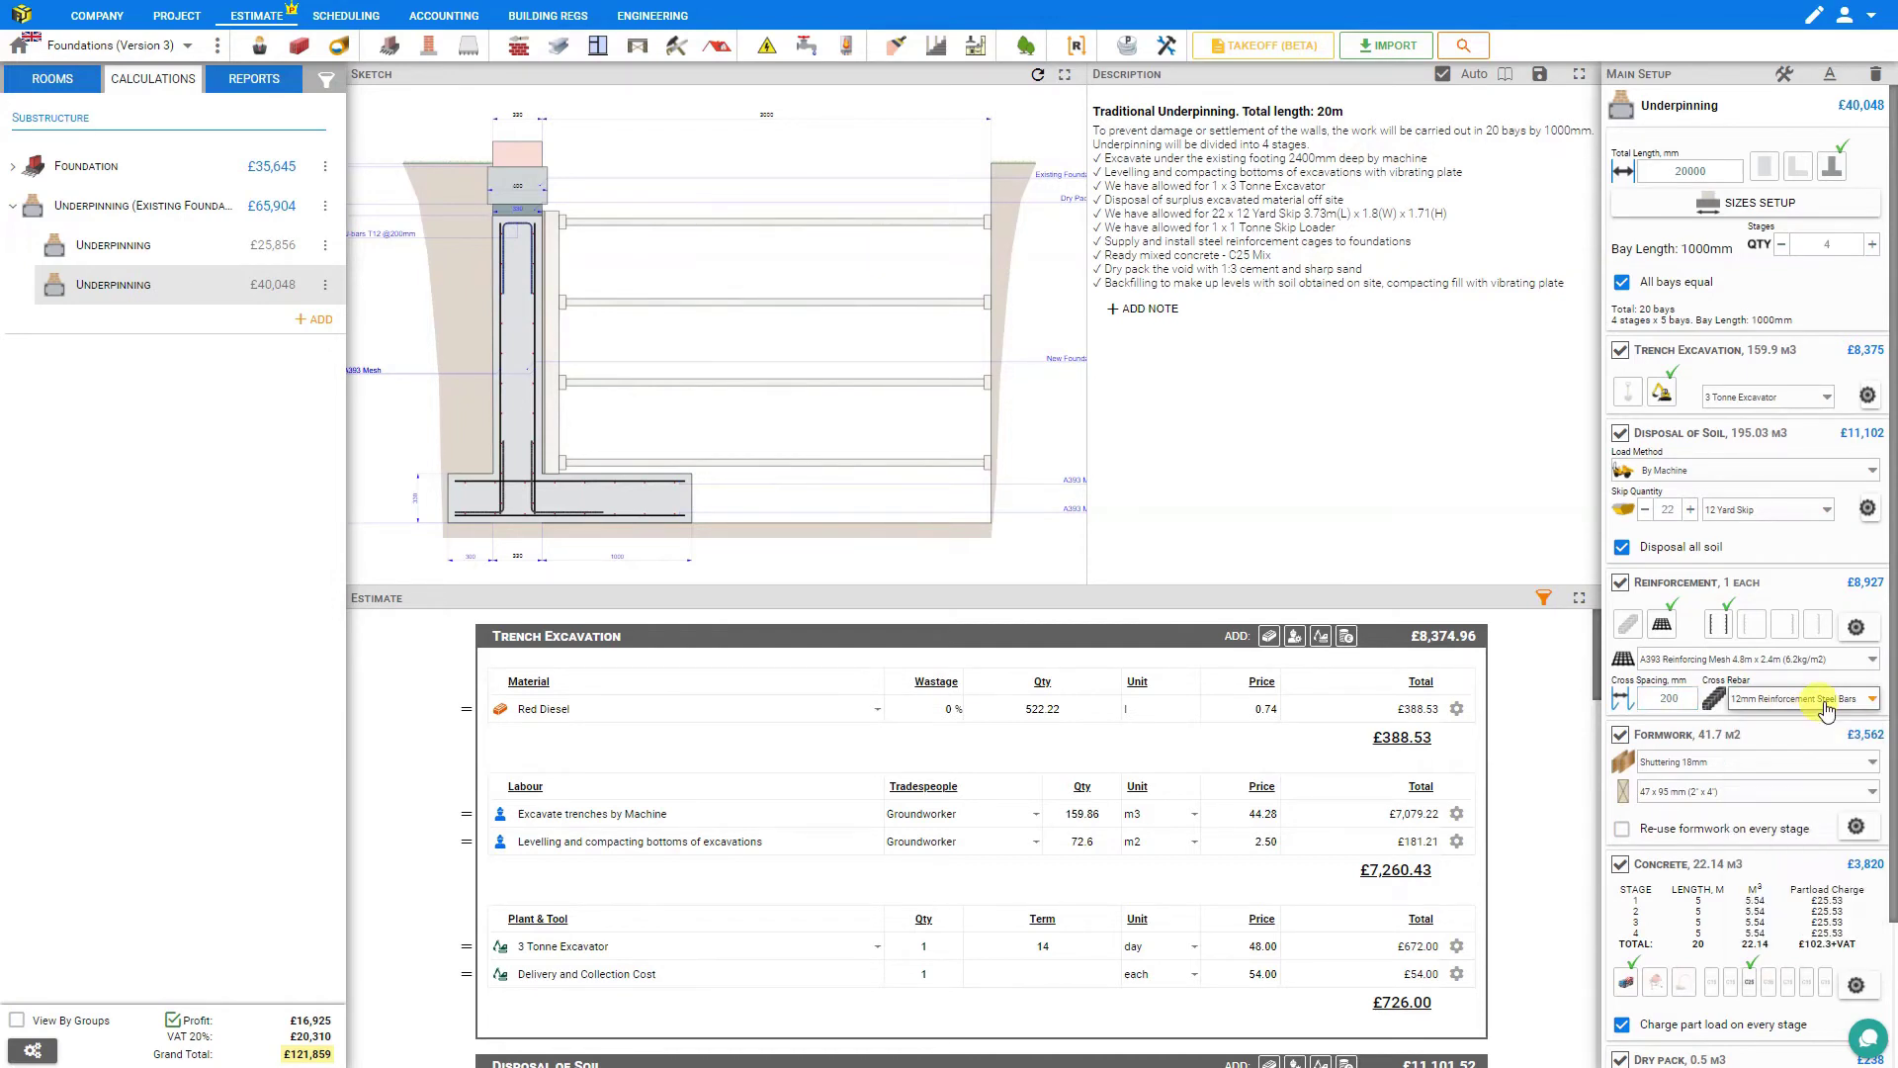
In the reinforcement settings, set cover to 60 mm and main and cross overlaps to 480 mm.
{"action": "left_click", "coordinate": [1855, 629]}
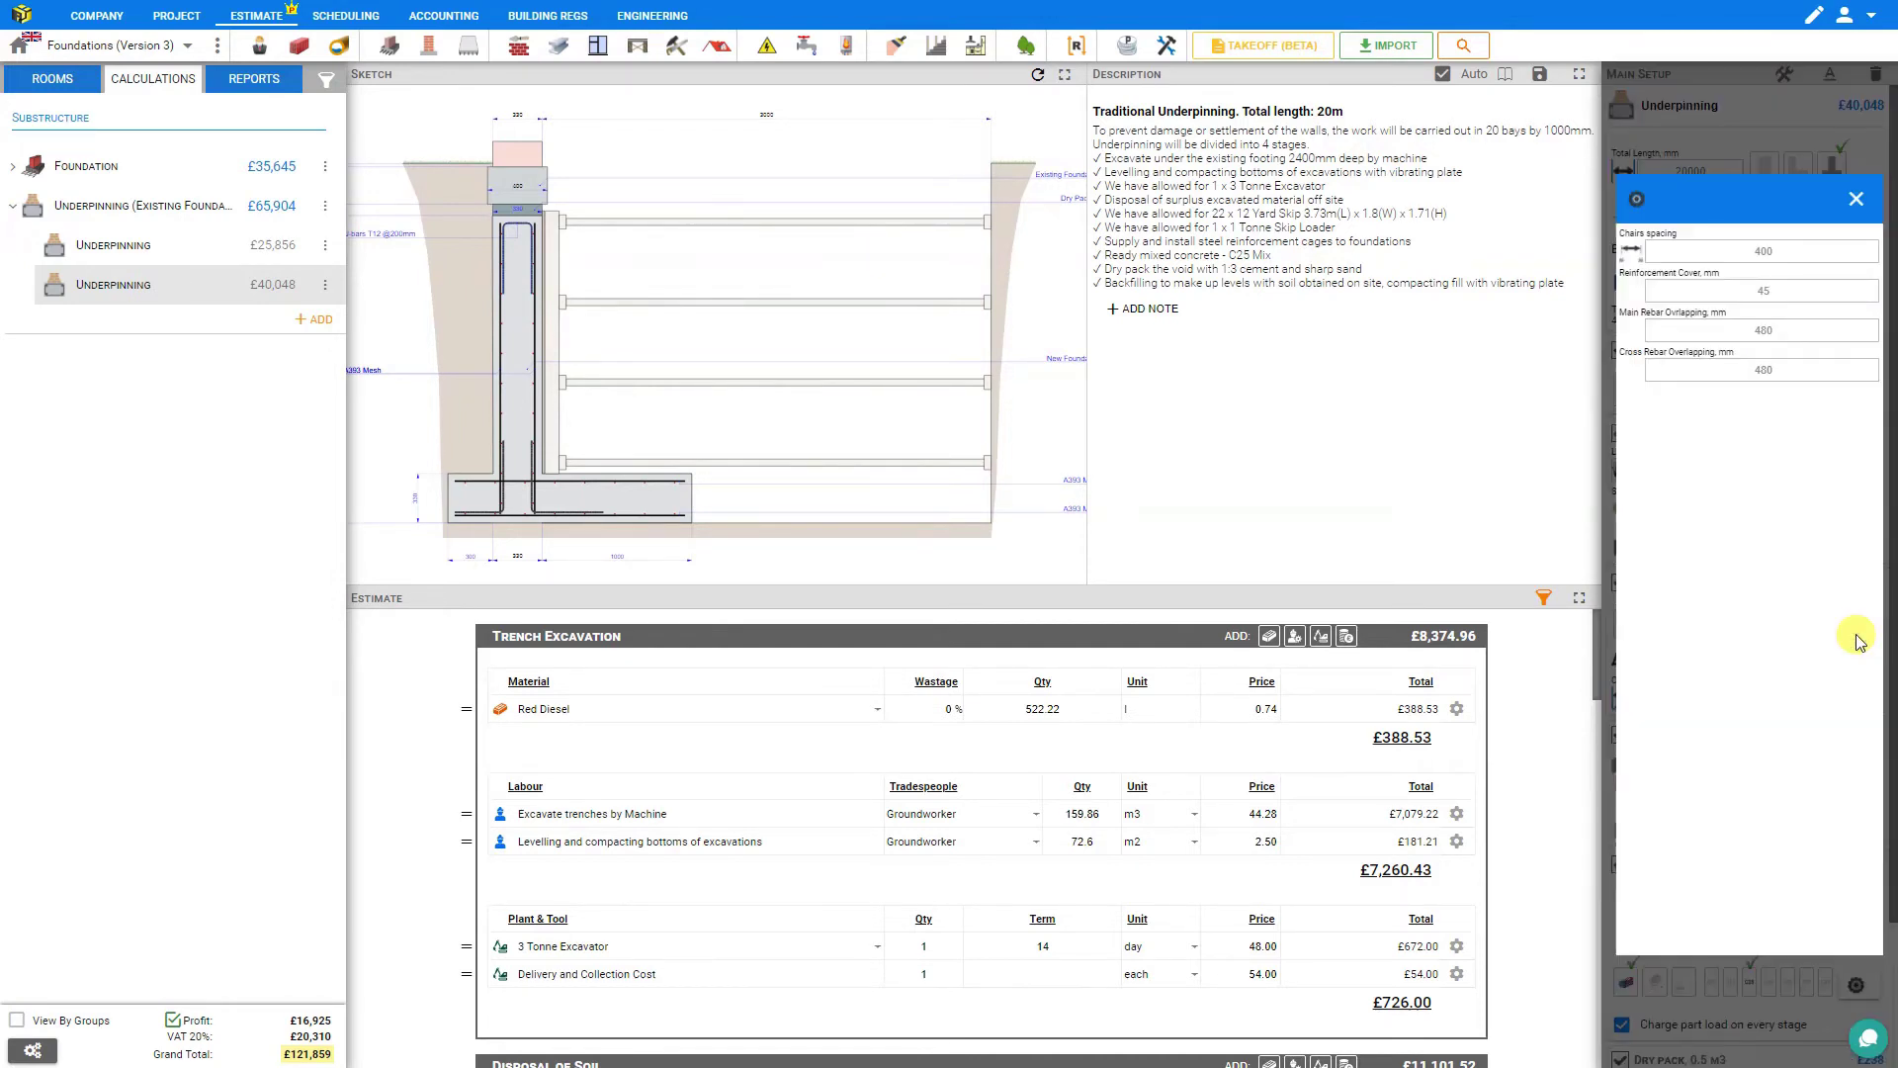
{"action": "left_click", "coordinate": [1769, 290]}
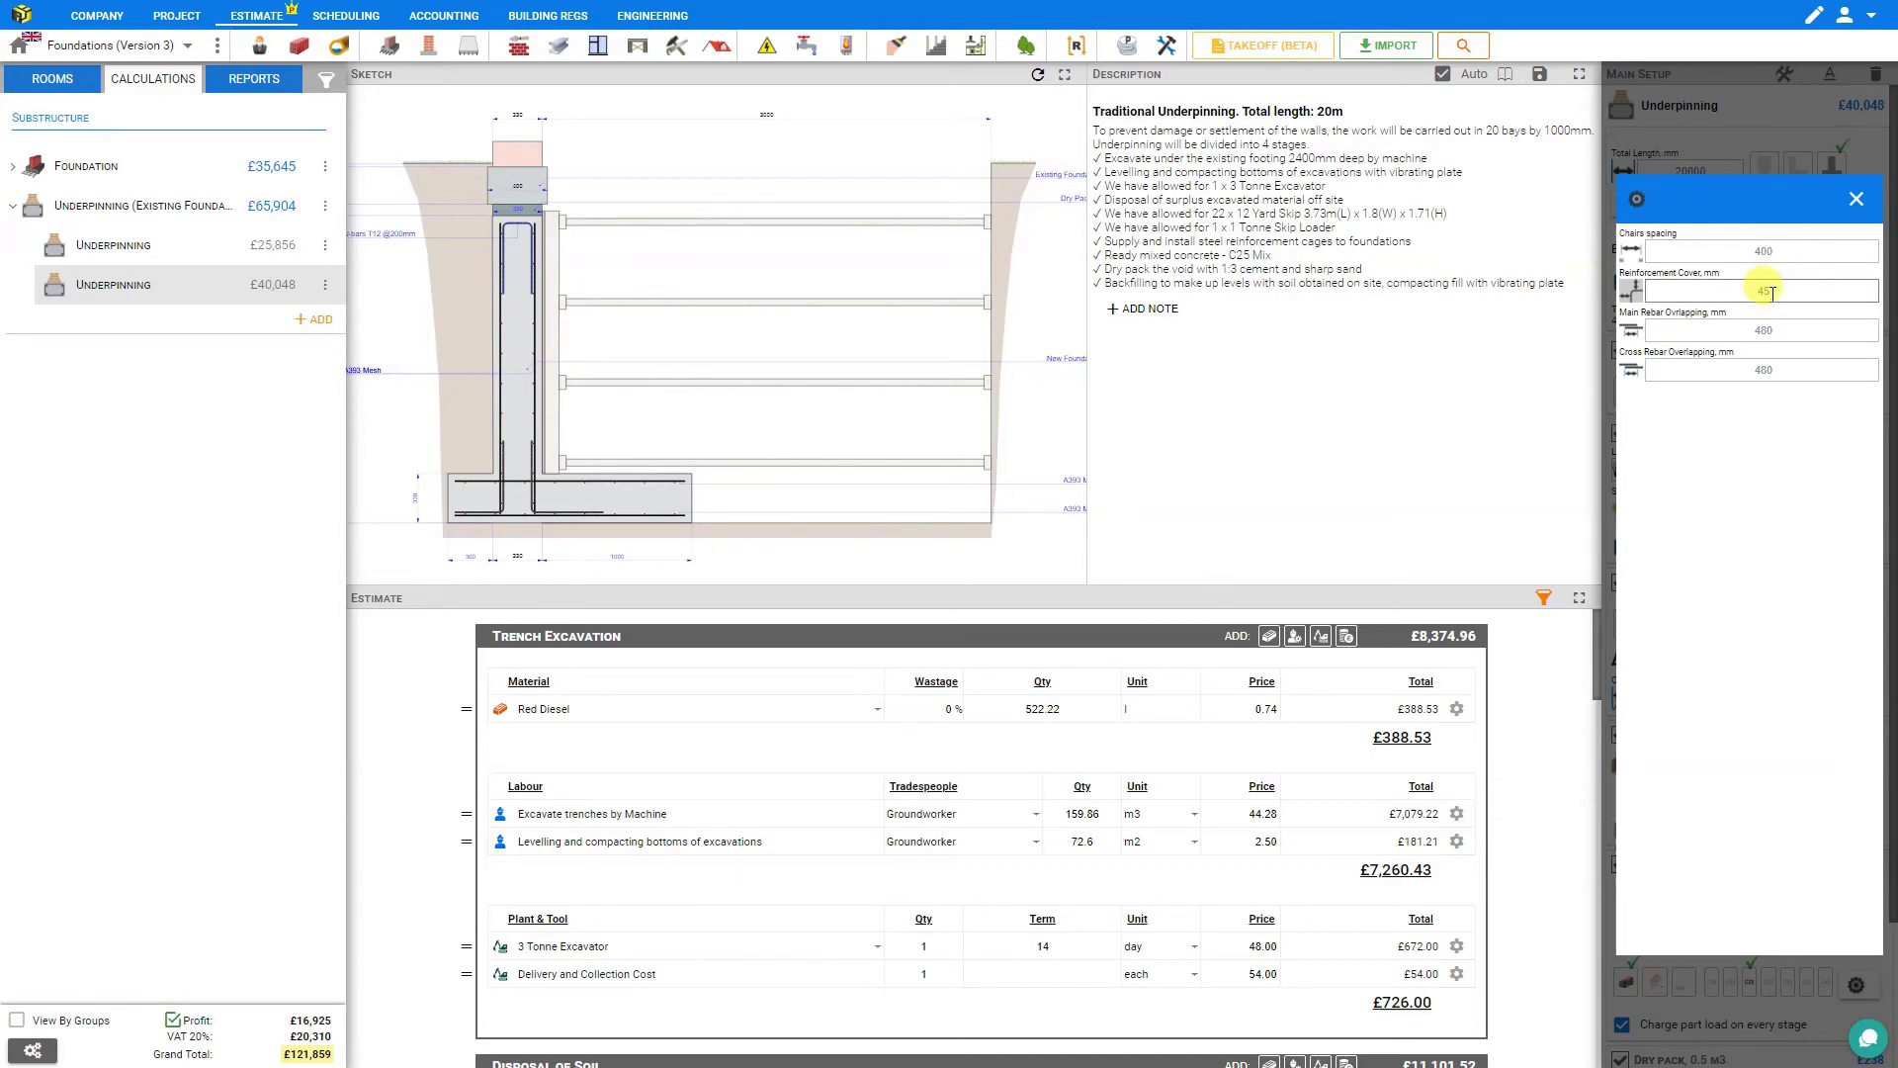
{"action": "key", "text": "BackSpace"}
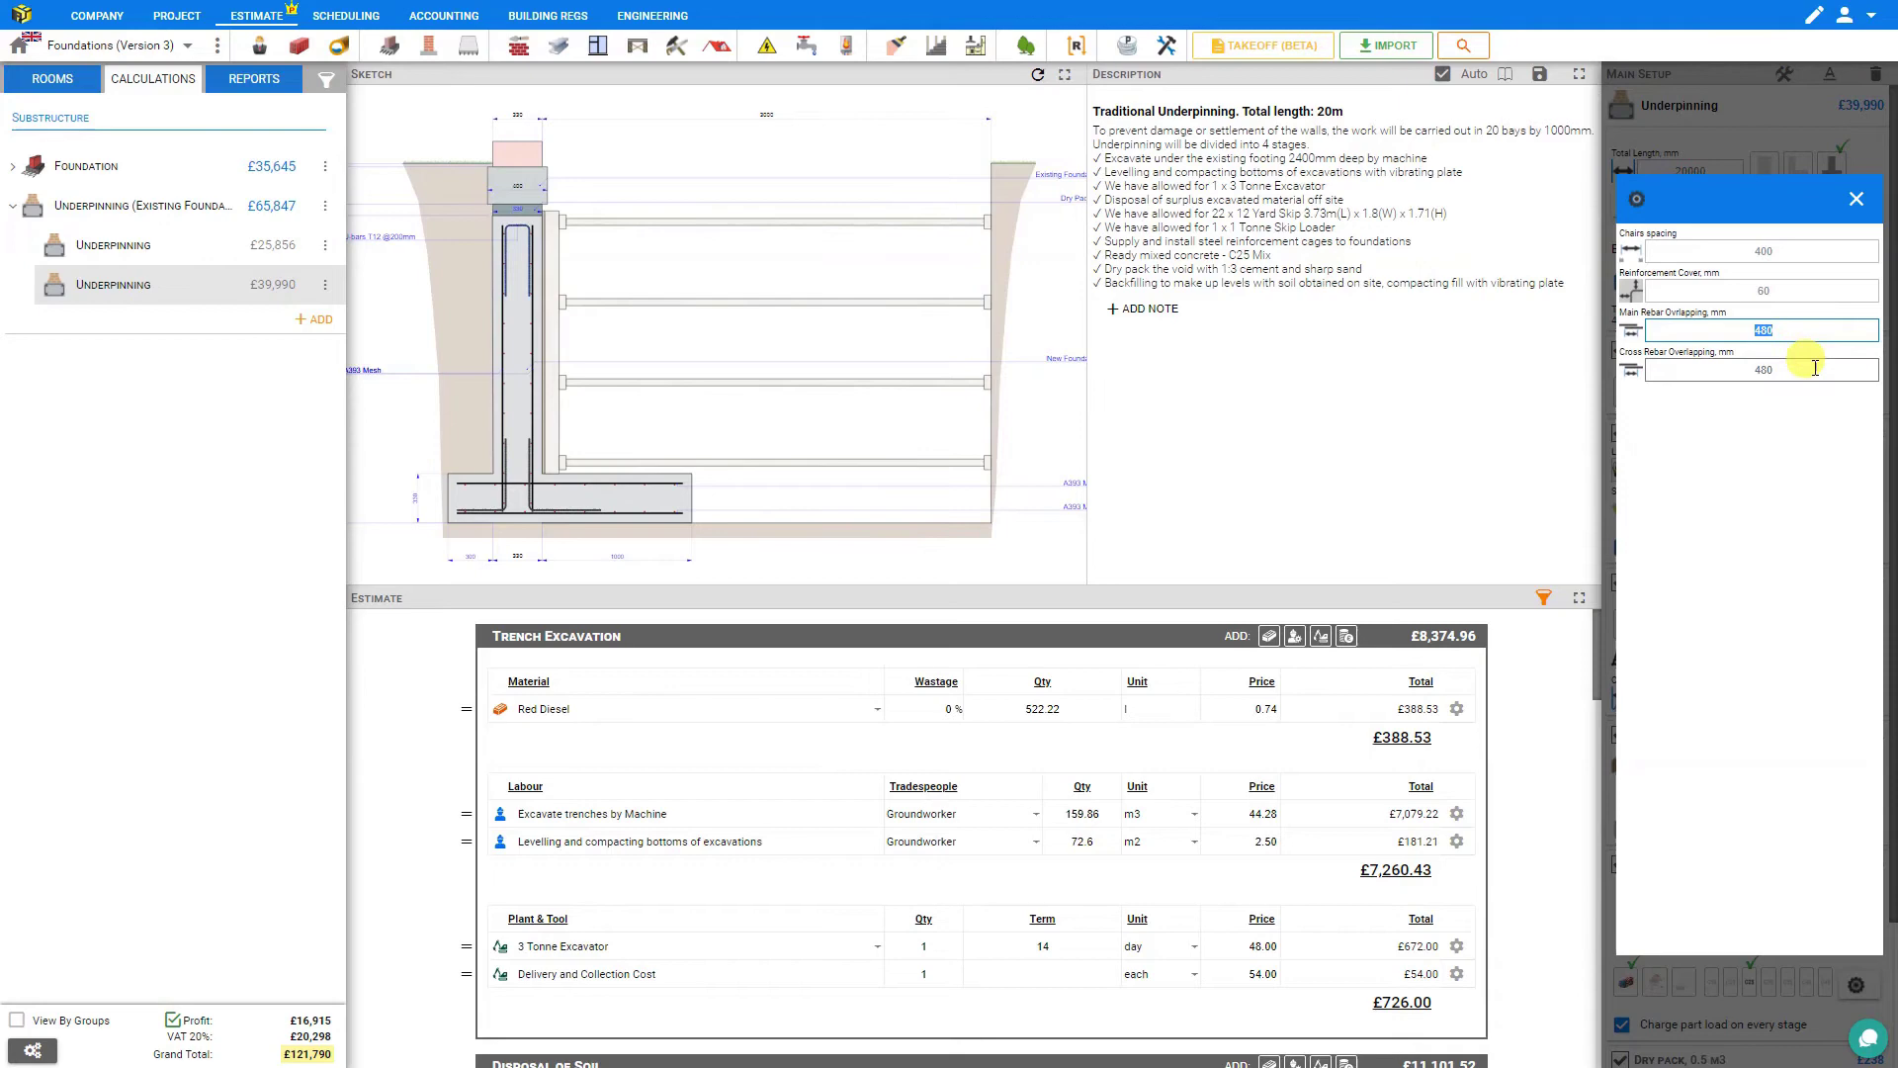
{"action": "left_click", "coordinate": [1813, 375]}
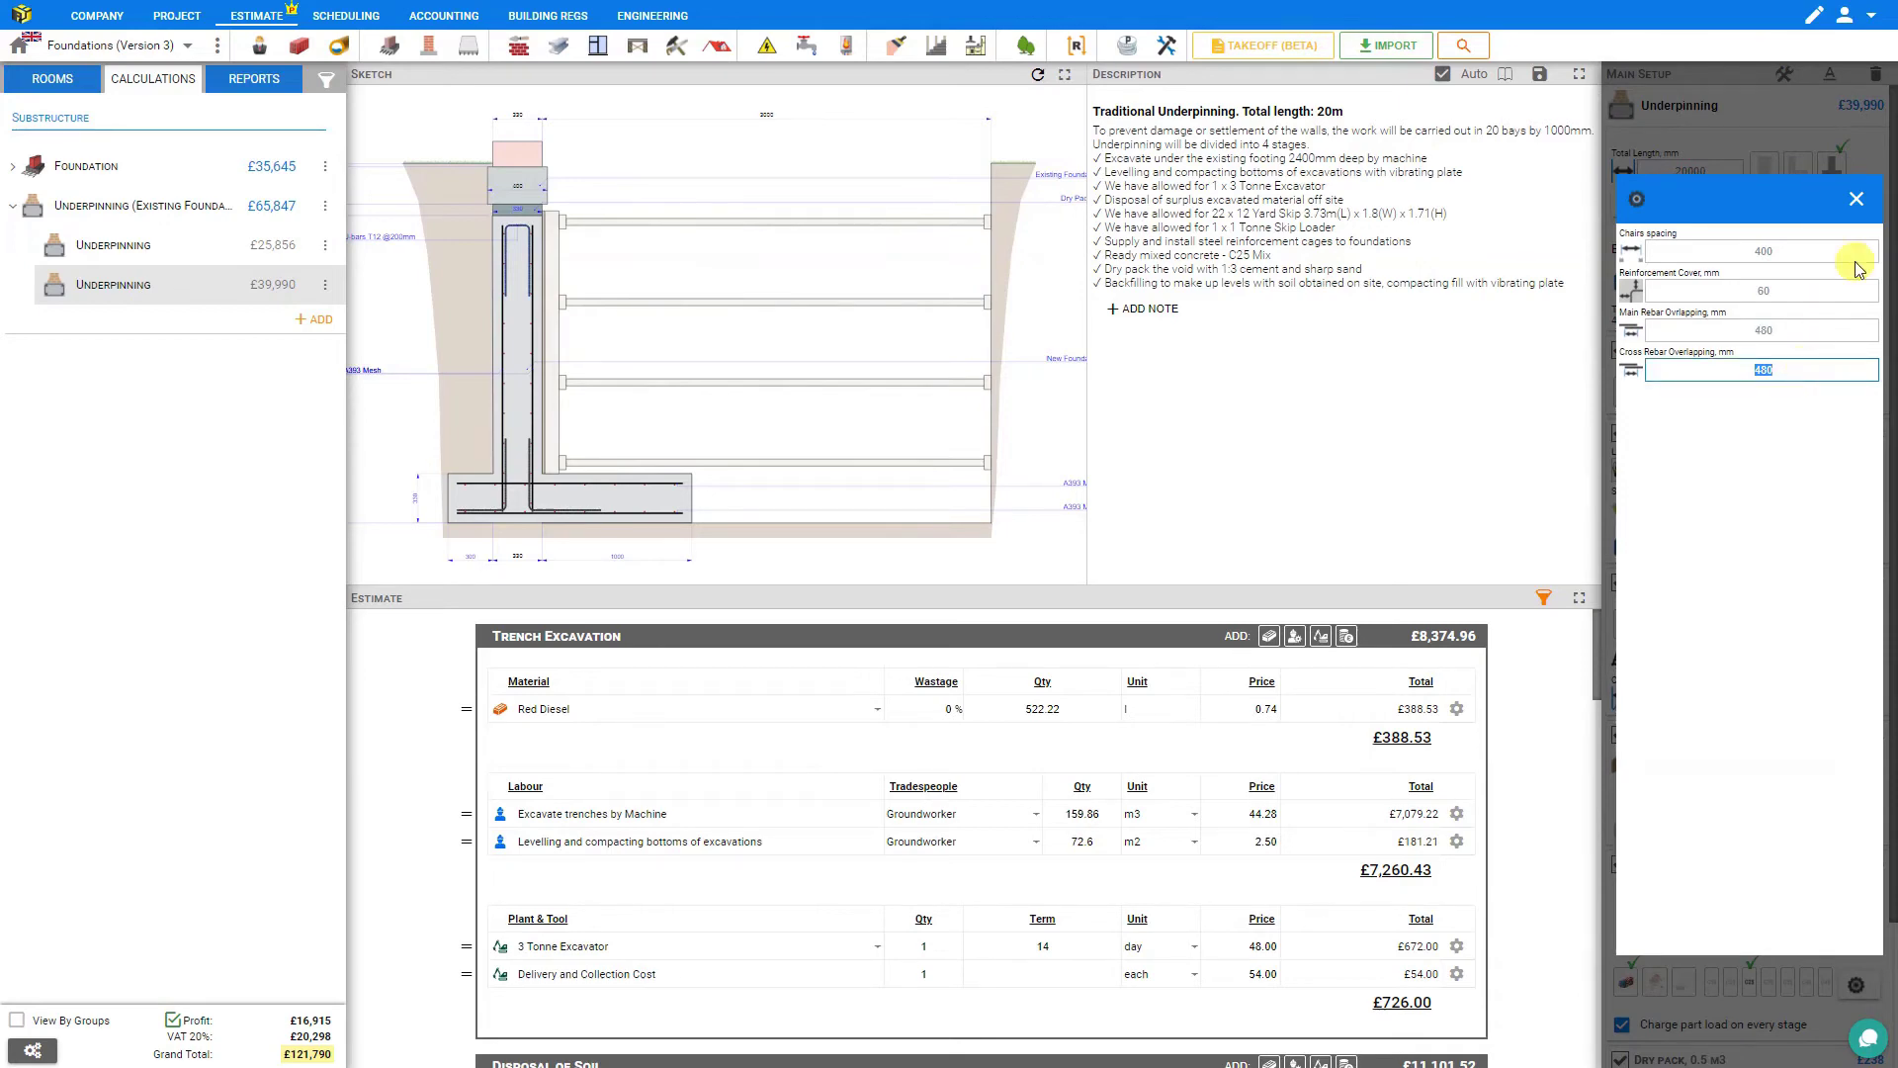
Tick Re-use formwork on every stage, cutting the formwork to 10.4 m2 at £927.
{"action": "left_click", "coordinate": [1855, 198]}
{"action": "scroll", "coordinate": [1746, 280], "scroll_direction": "down", "scroll_amount": 2}
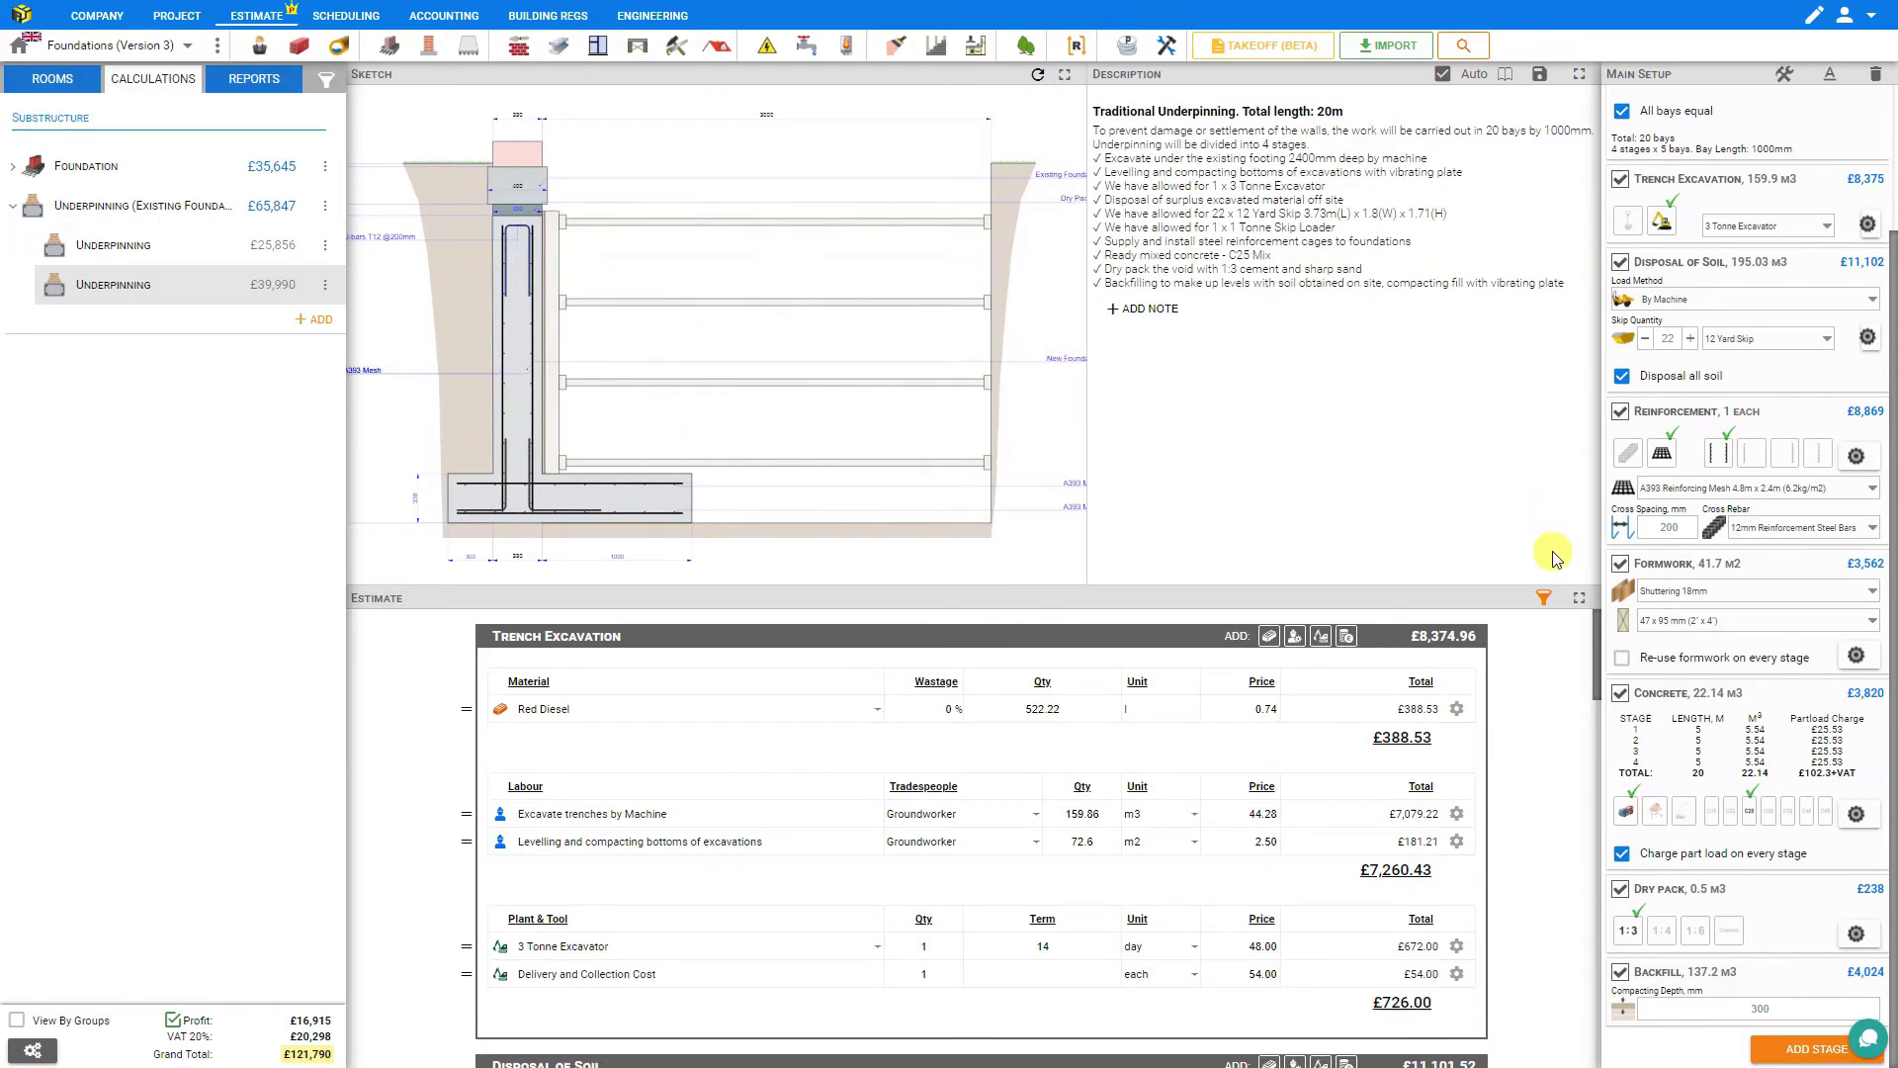
{"action": "left_click", "coordinate": [1621, 660]}
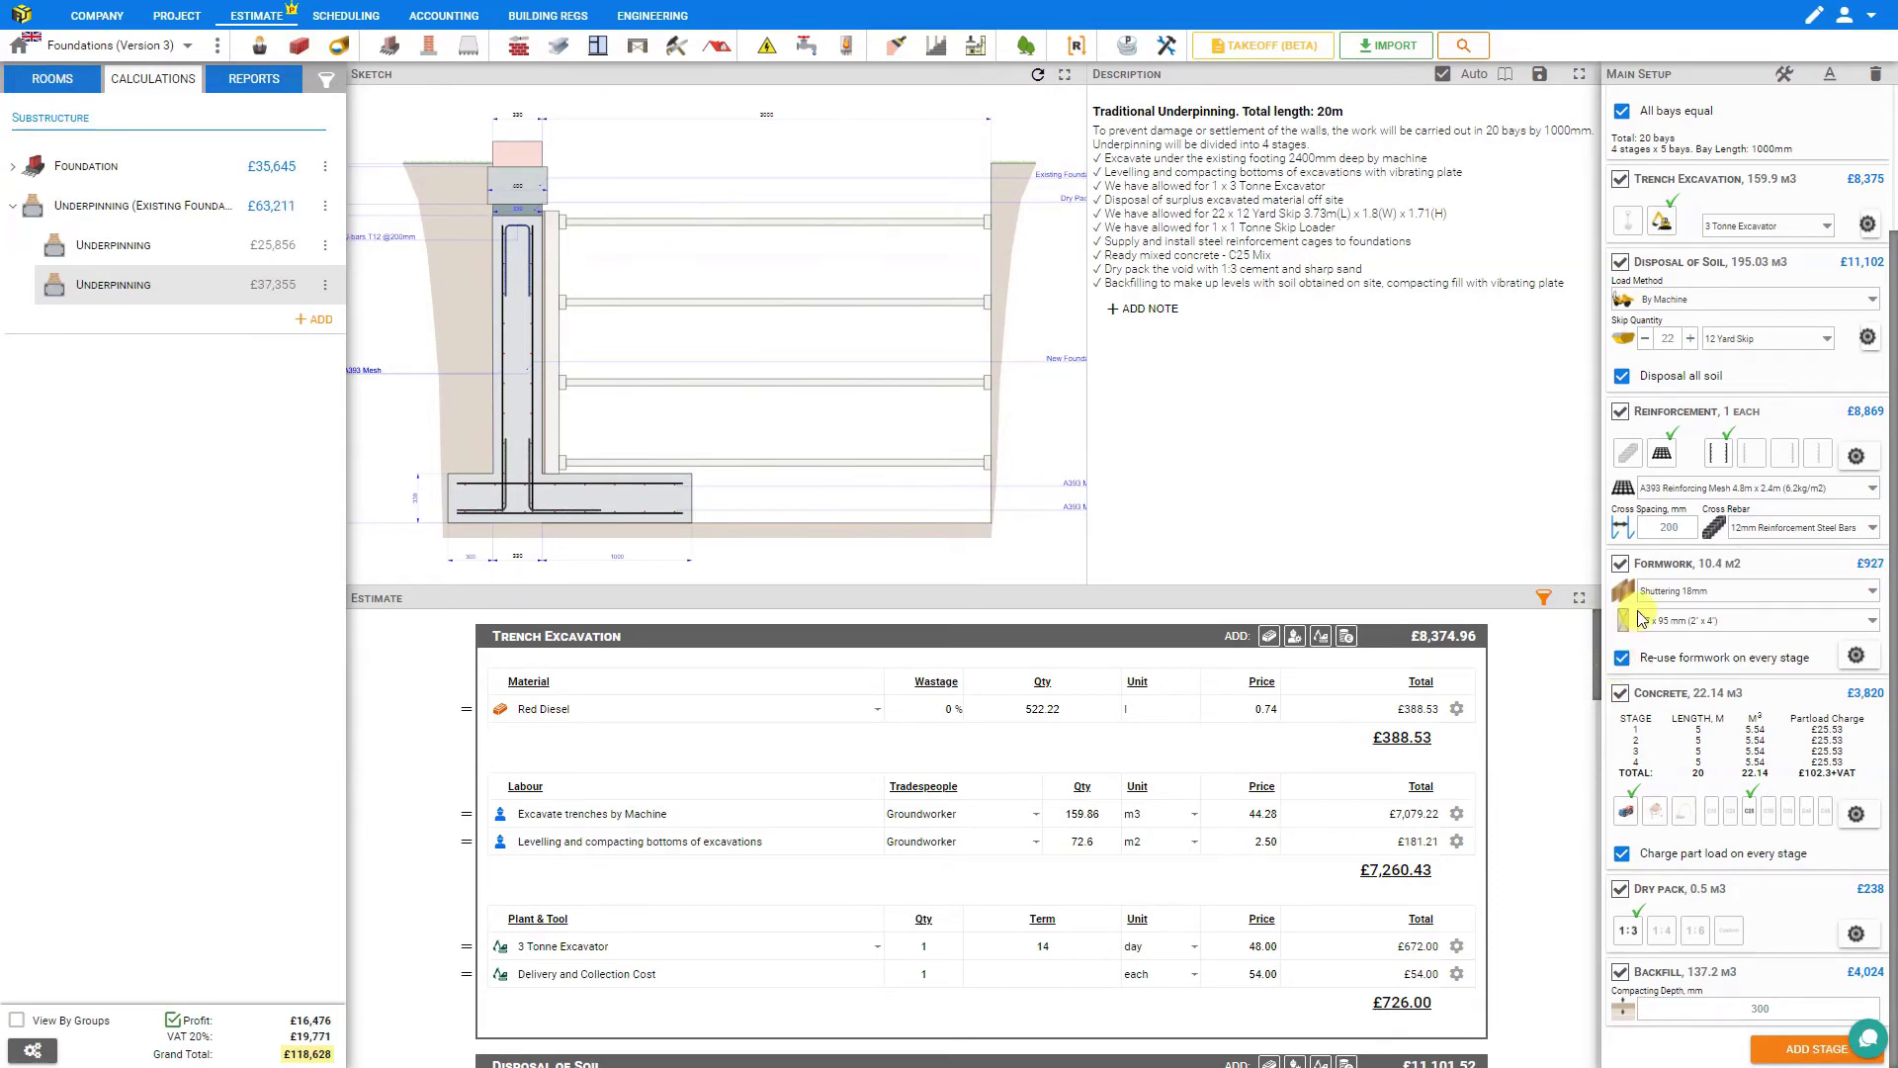
{"action": "left_click", "coordinate": [1728, 591]}
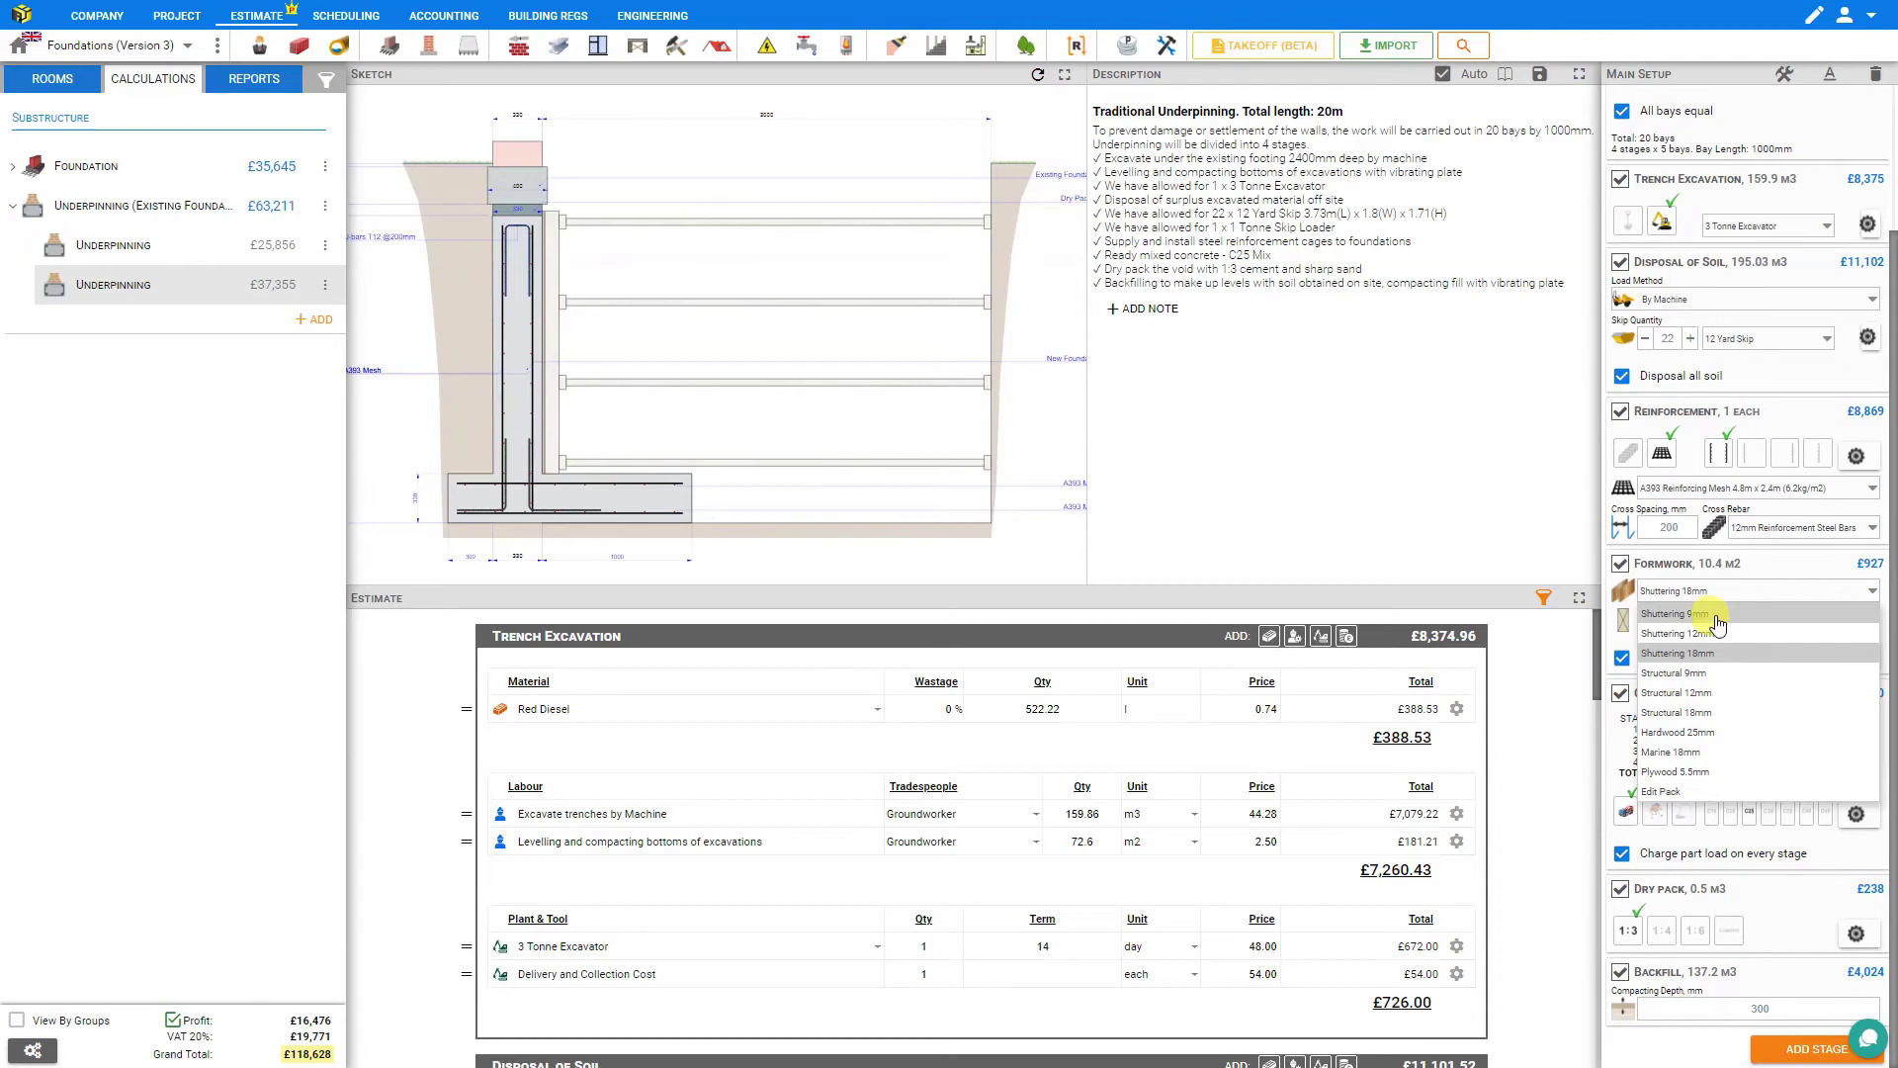
Choose 9mm shuttering, leave the plywood library without adding material, and keep 47 x 95 mm timber.
{"action": "left_click", "coordinate": [1669, 794]}
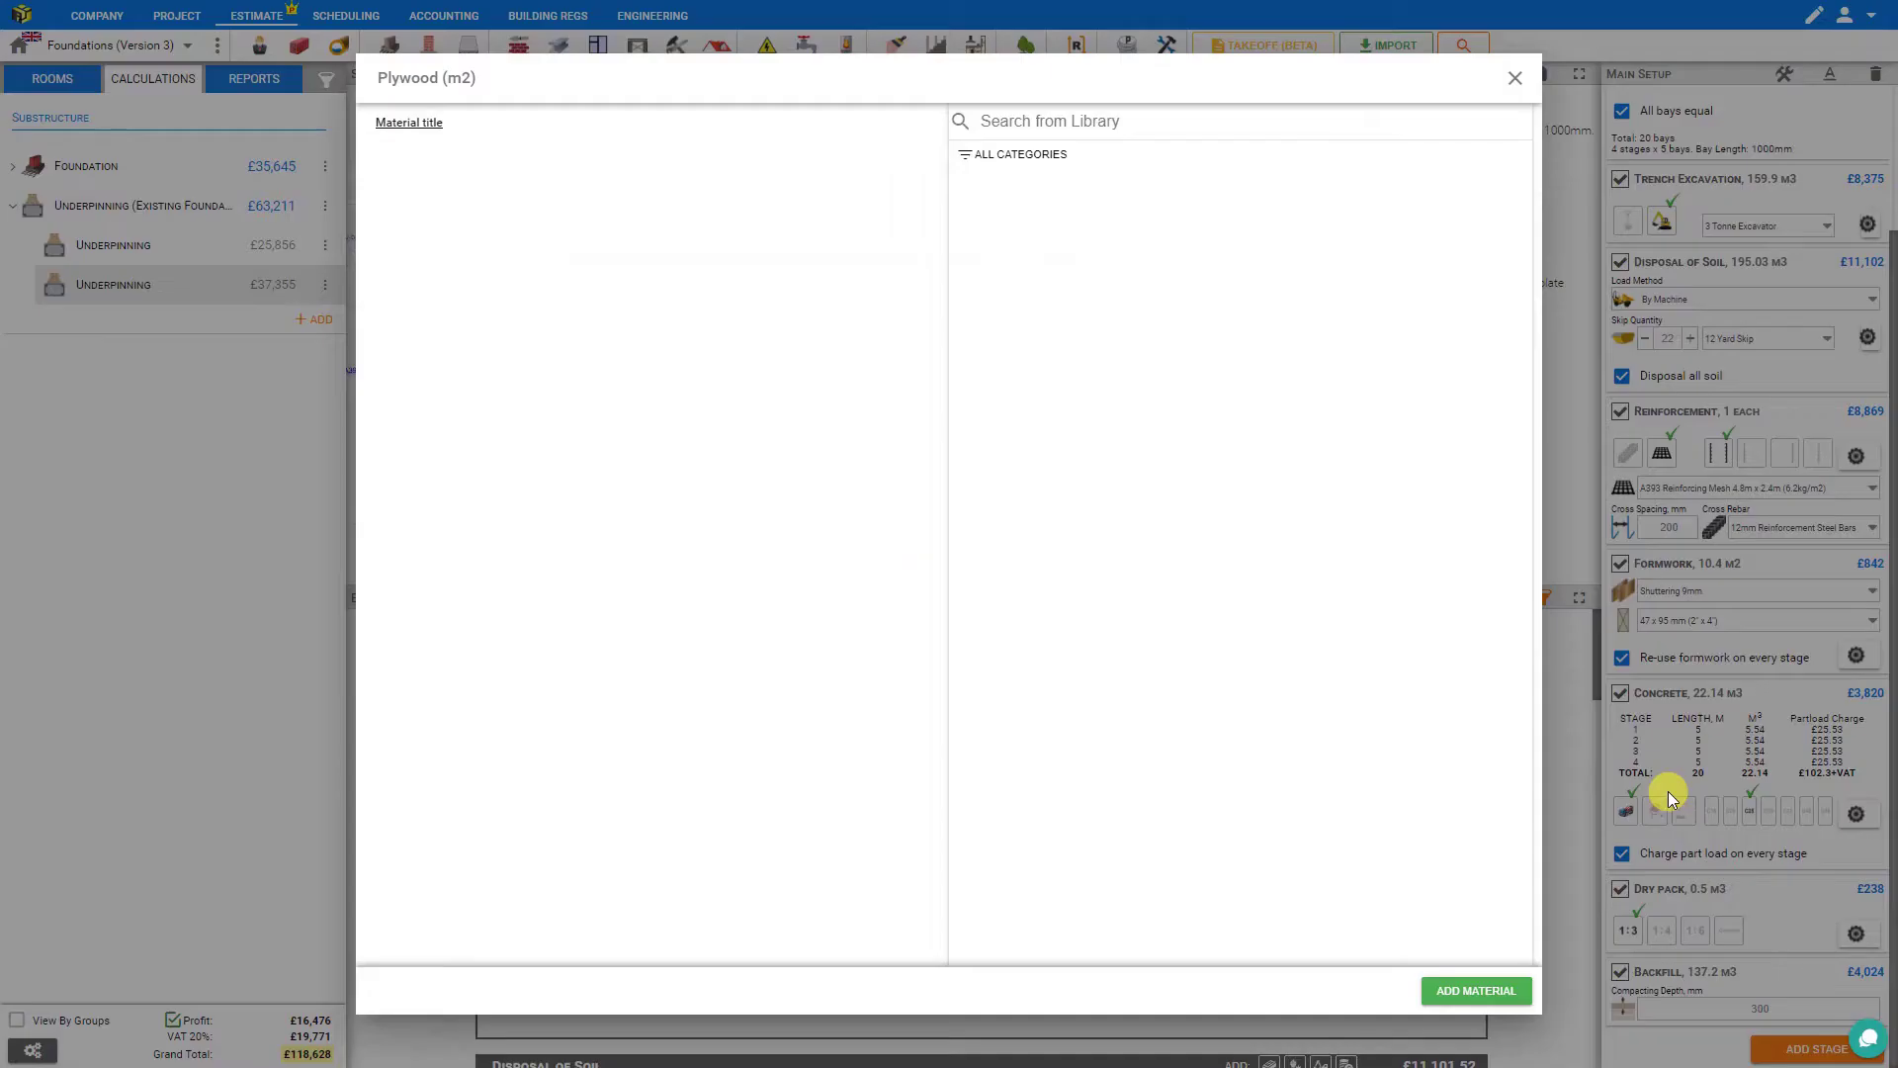
{"action": "left_click", "coordinate": [1485, 991]}
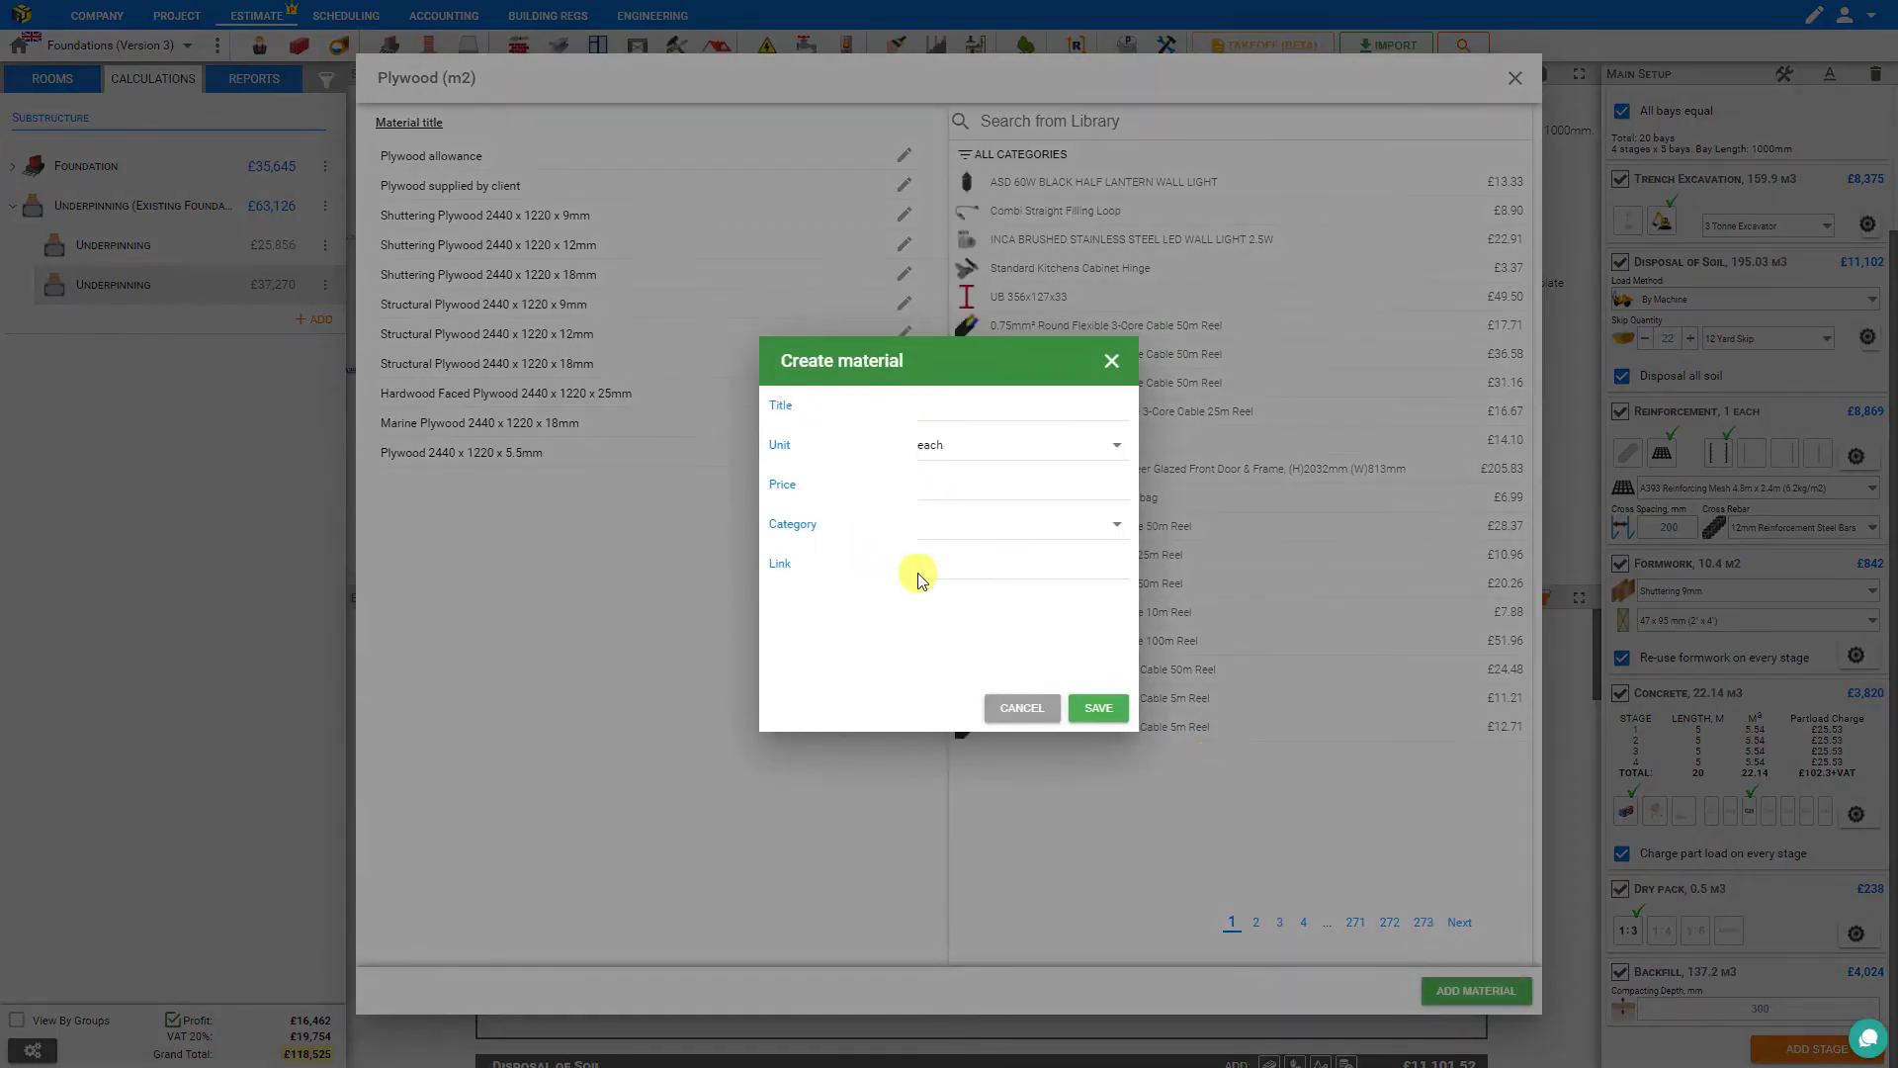
{"action": "left_click", "coordinate": [1557, 74]}
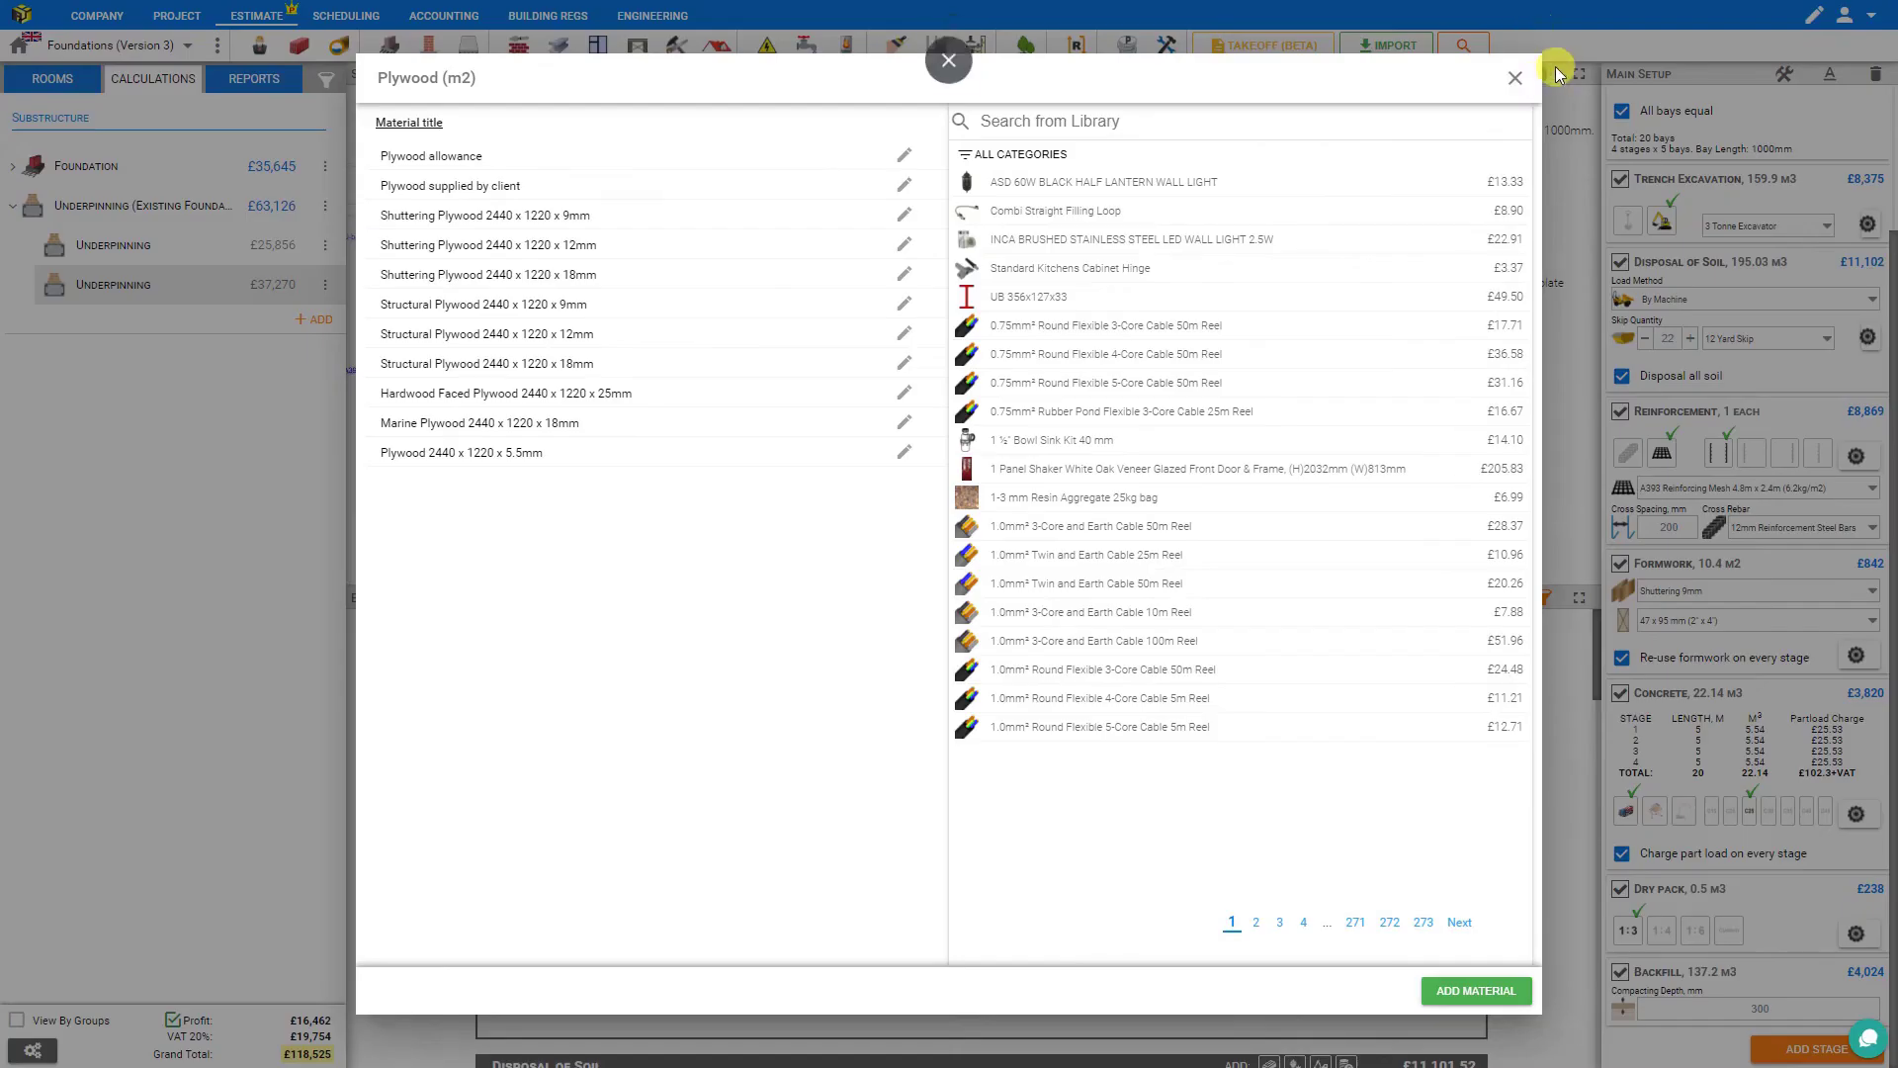
{"action": "left_click", "coordinate": [1515, 77]}
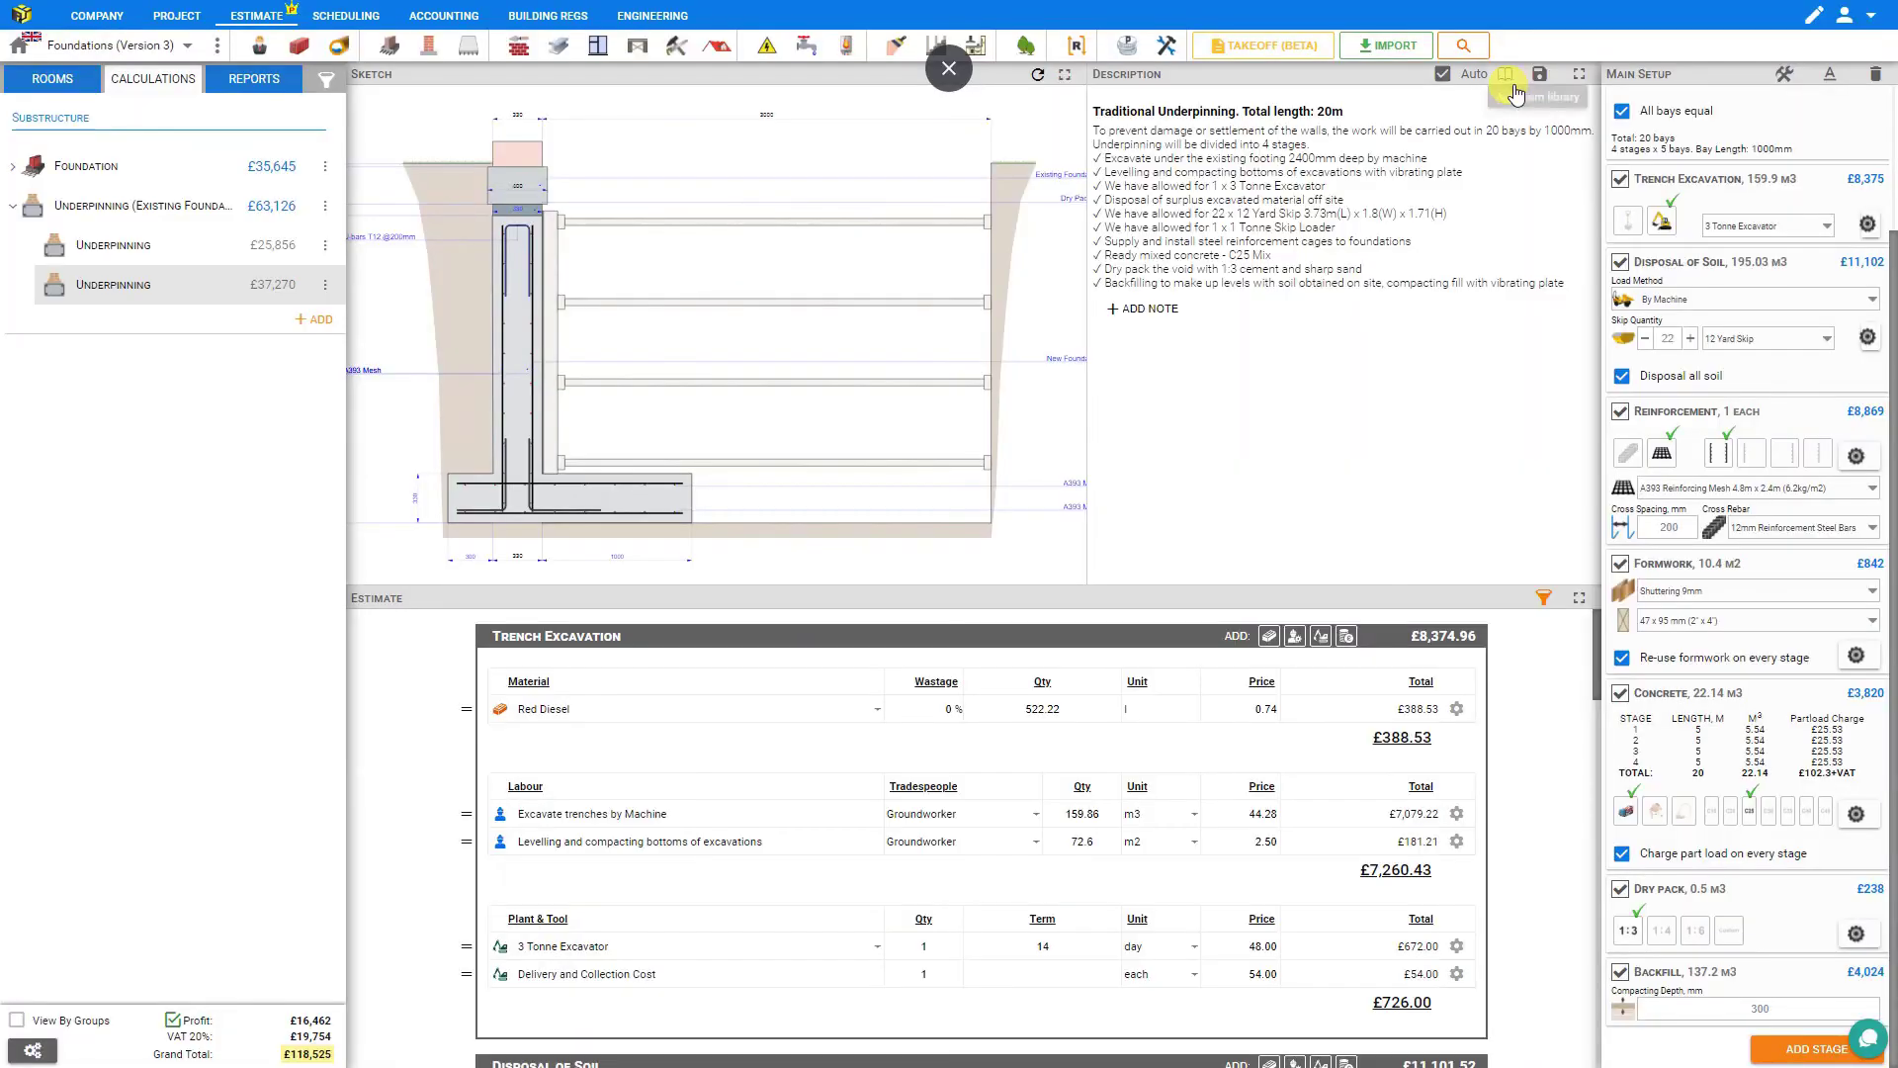
{"action": "left_click", "coordinate": [1769, 625]}
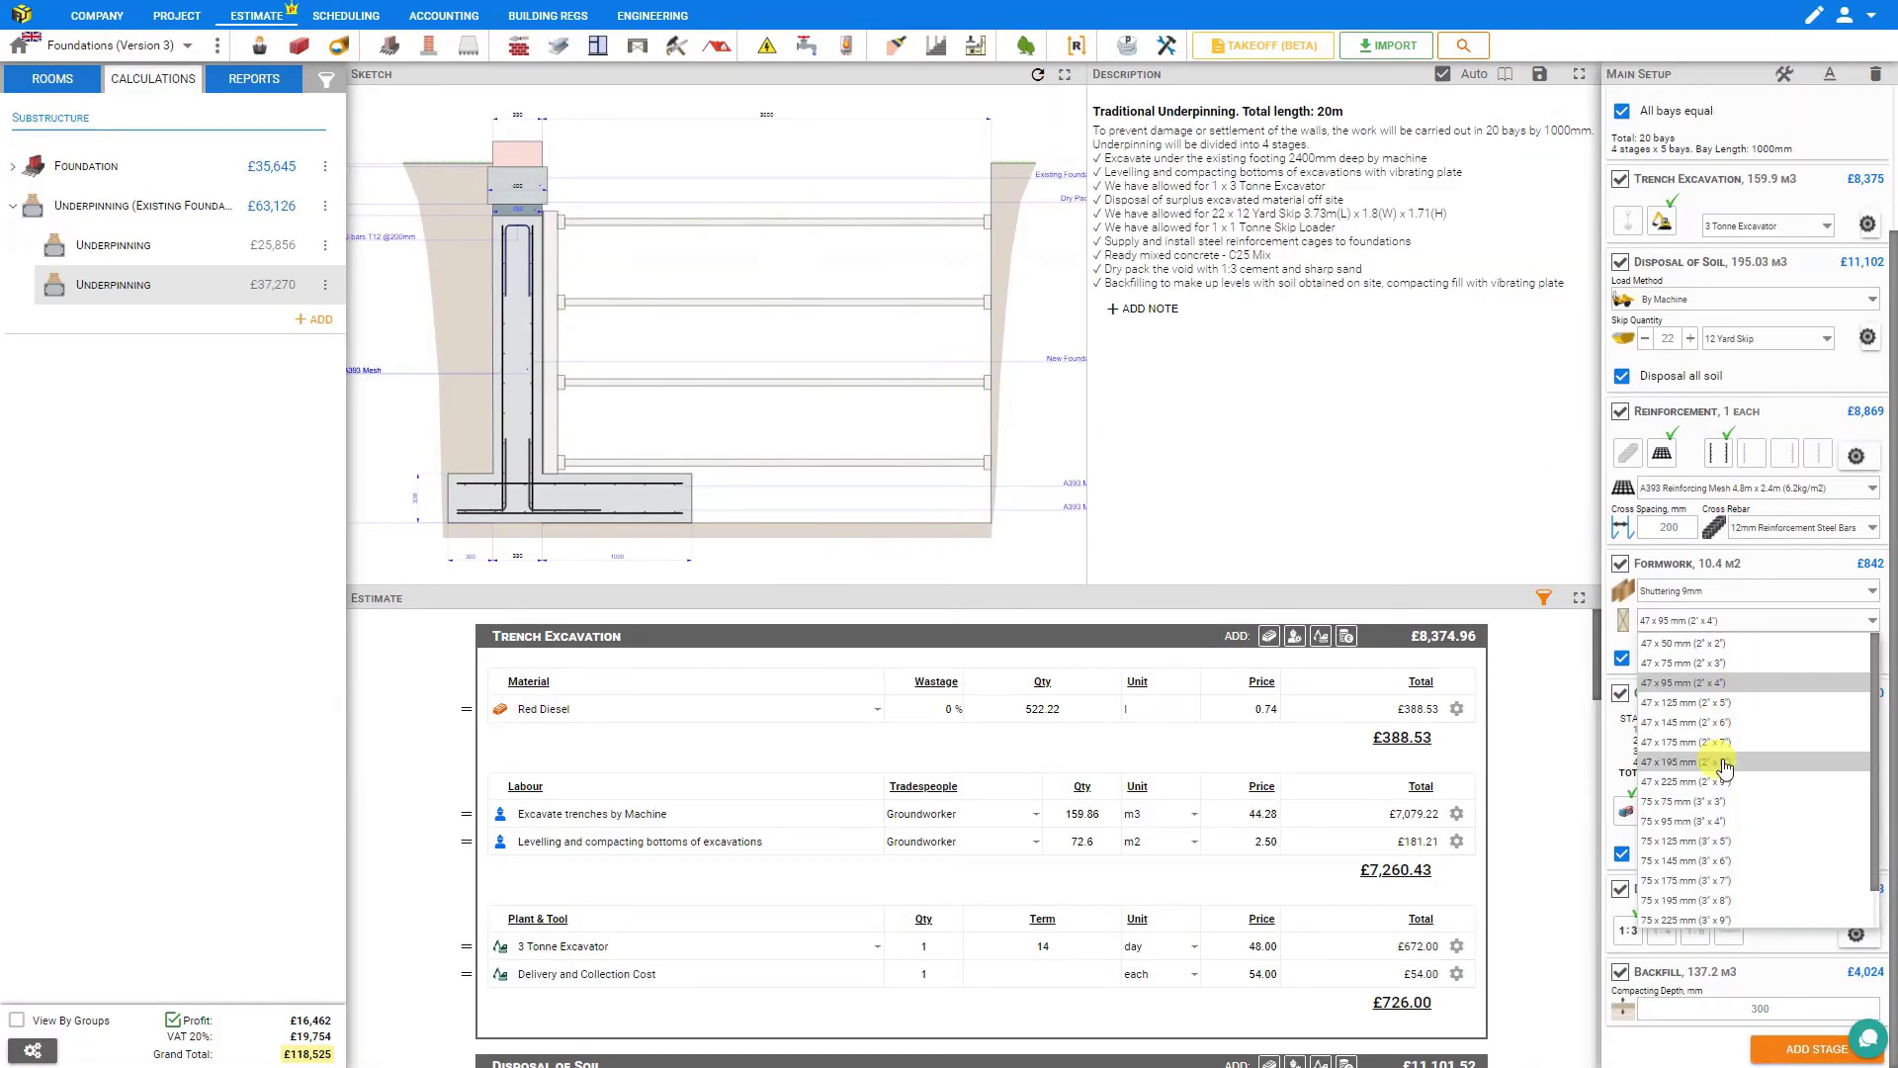
{"action": "left_click", "coordinate": [1690, 691]}
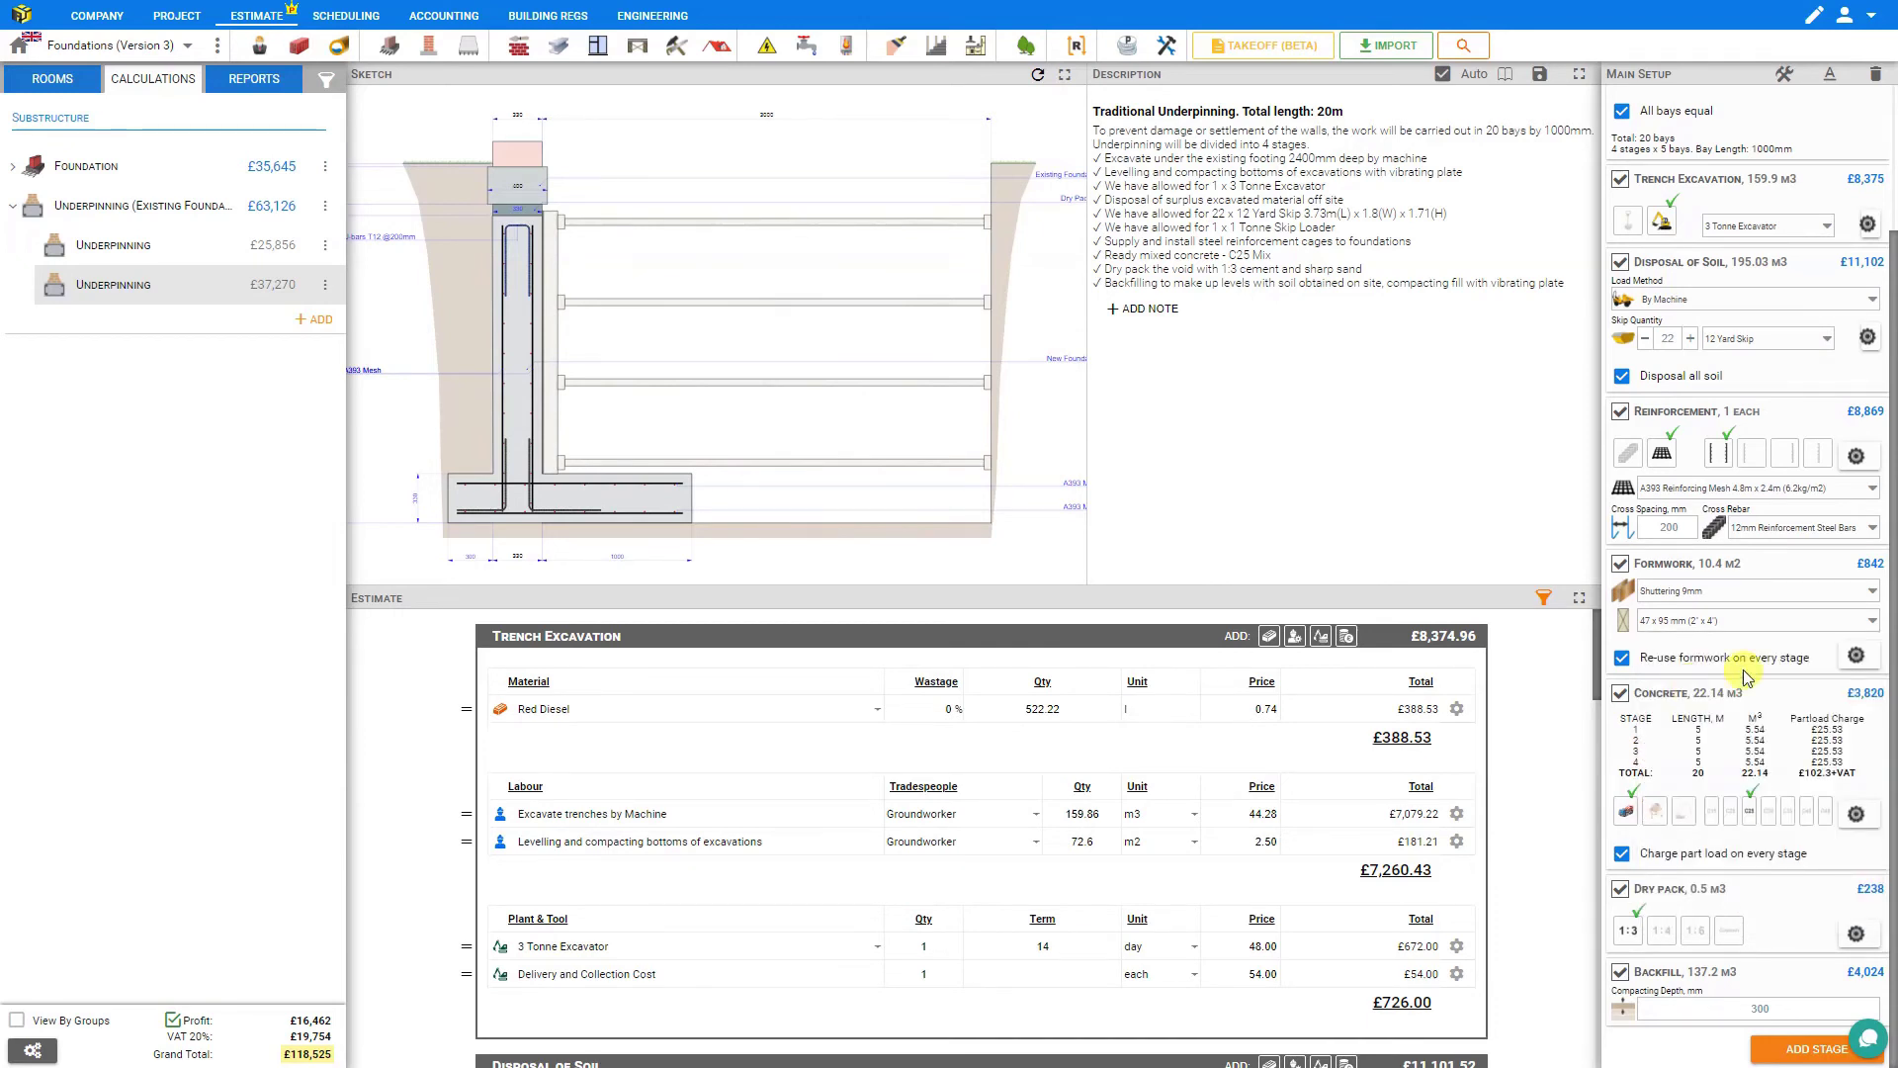
{"action": "left_click", "coordinate": [1855, 656]}
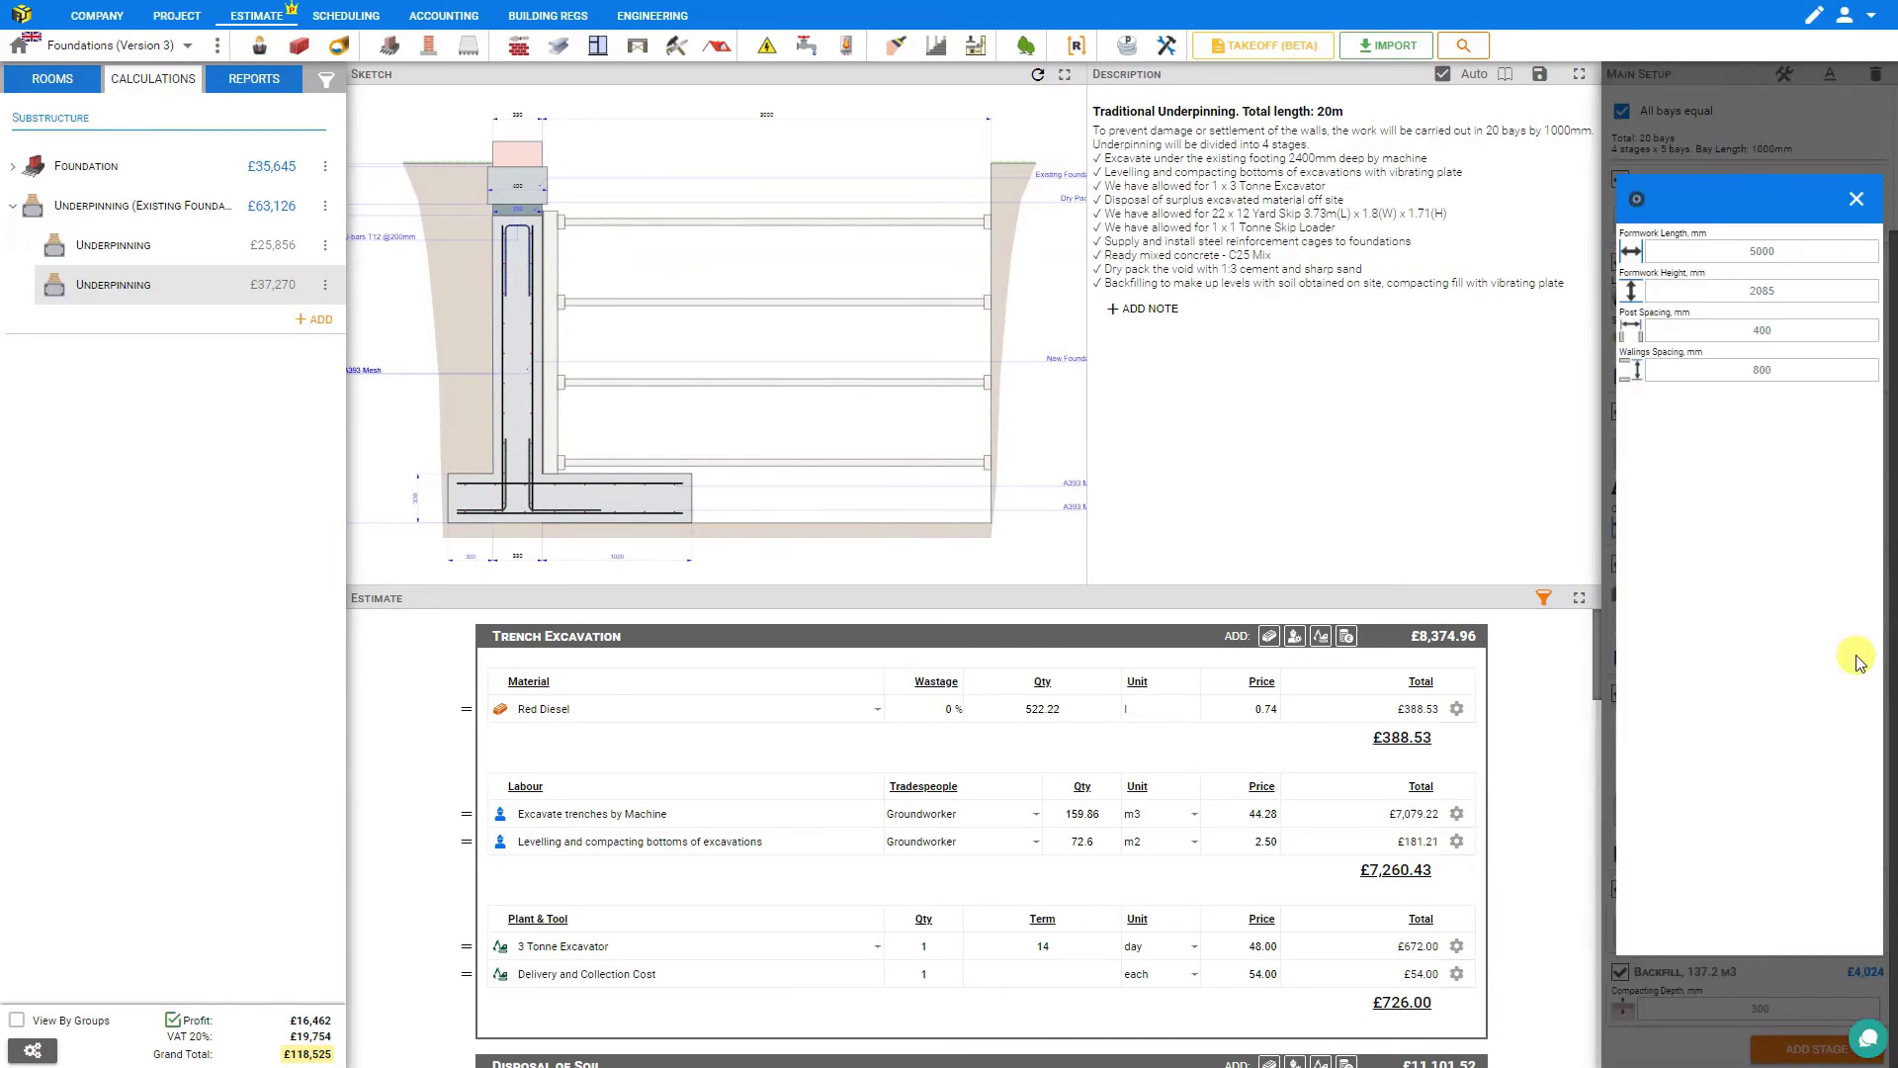
{"action": "left_click", "coordinate": [1731, 211]}
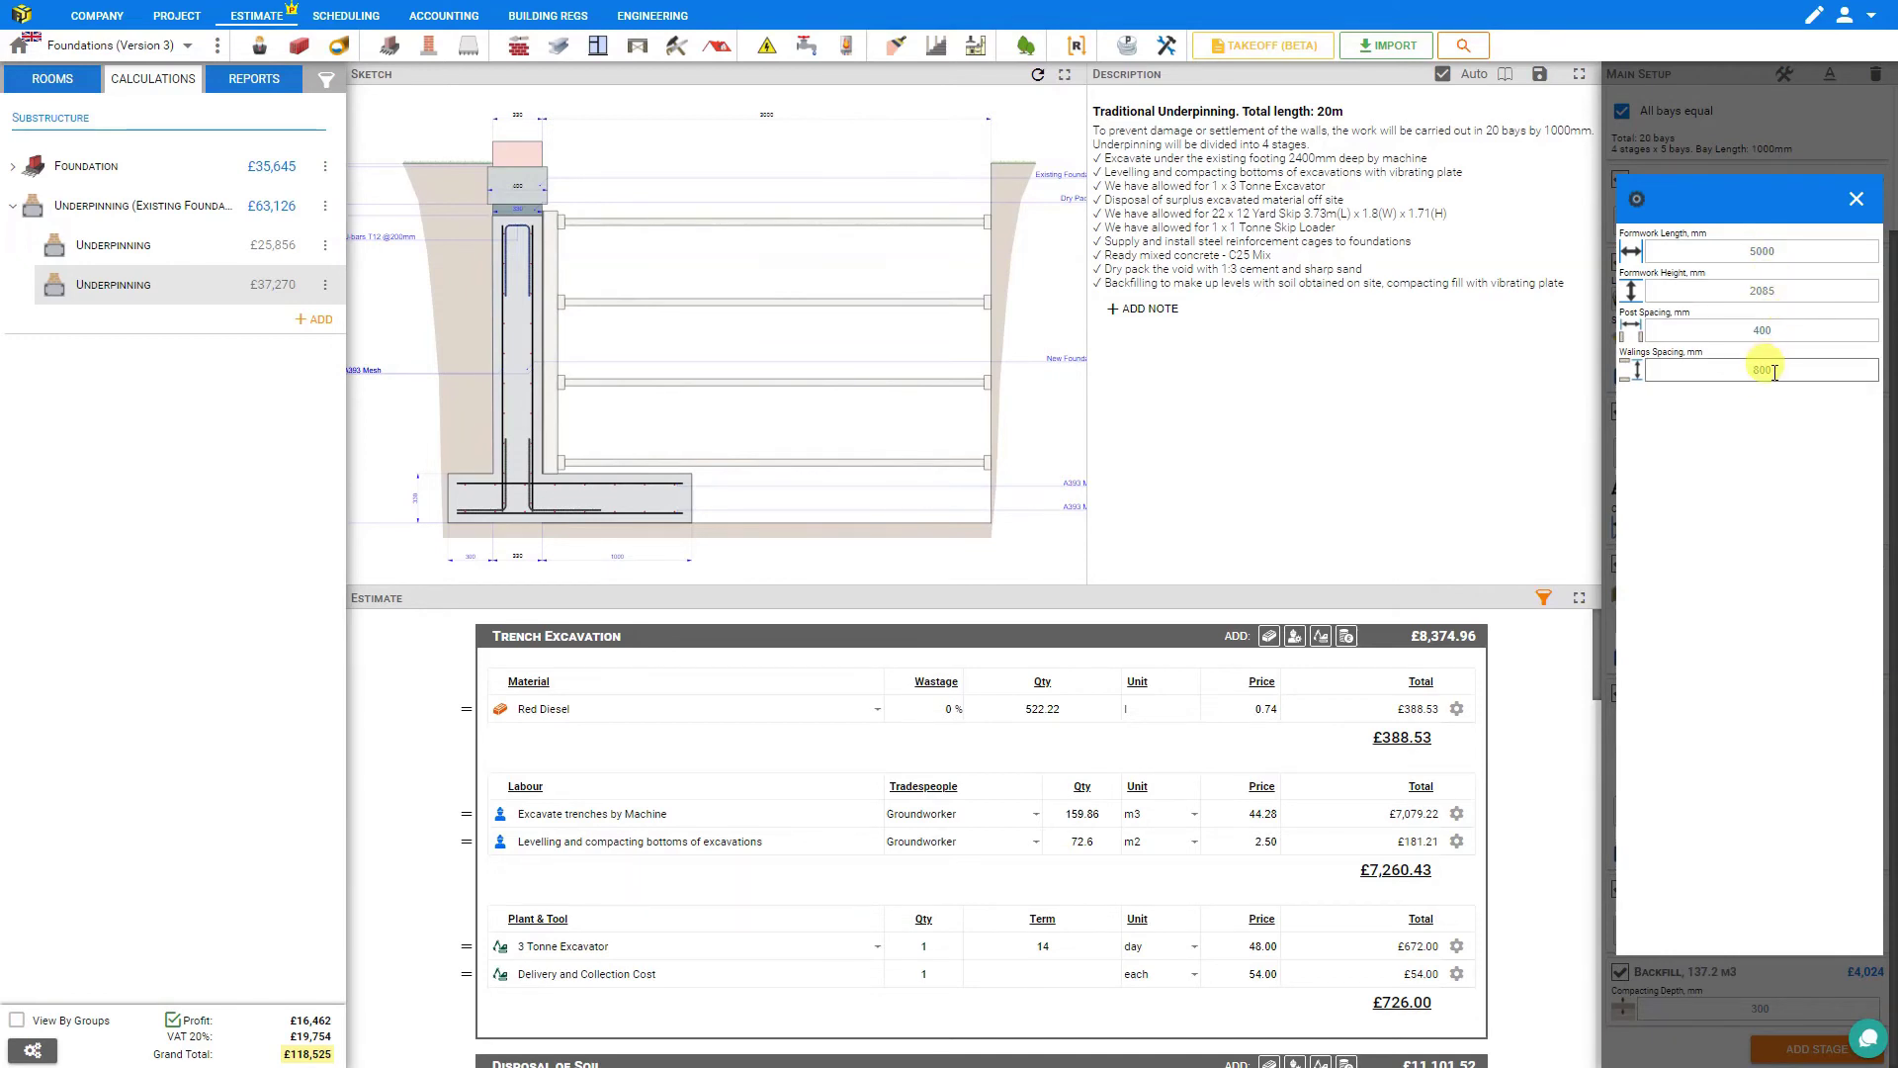
{"action": "left_click", "coordinate": [1856, 199]}
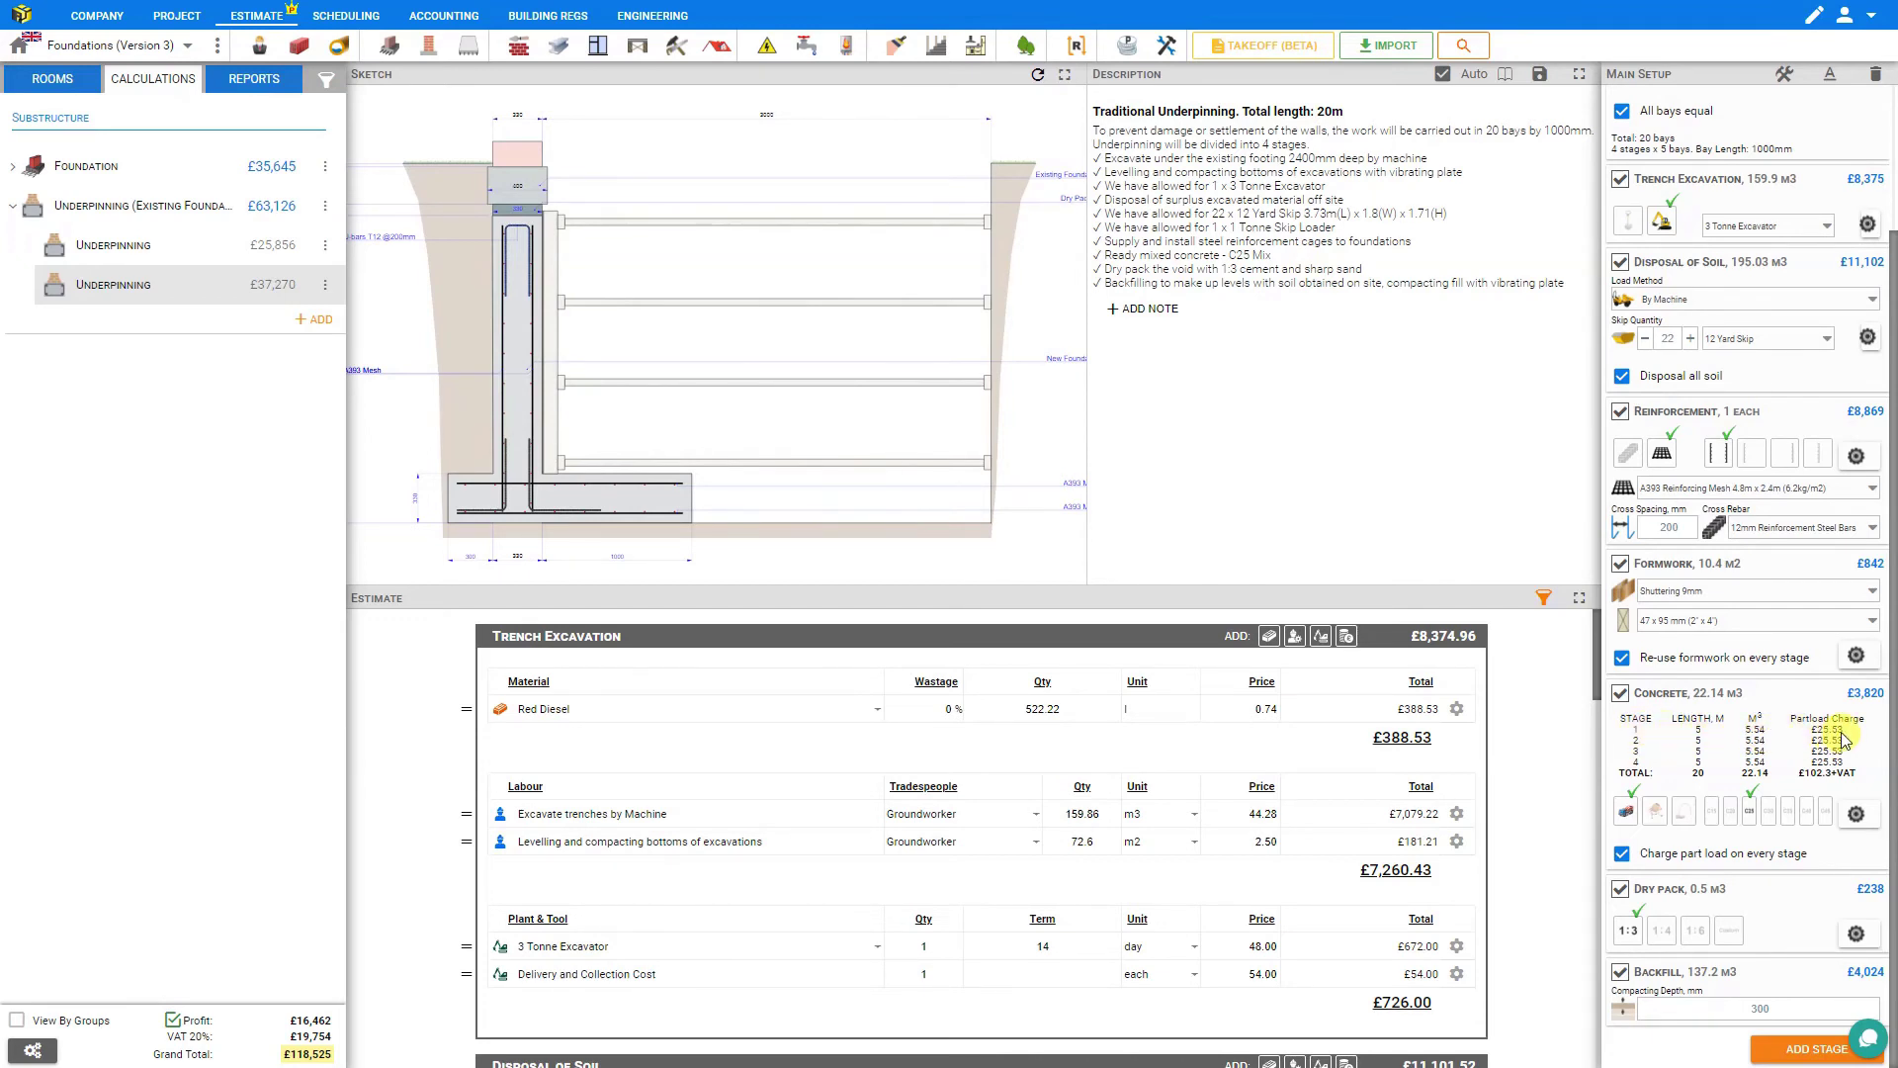
Have the C35 concrete placed by pump, with the pump charged for every stage.
{"action": "left_click", "coordinate": [1669, 811]}
{"action": "left_click", "coordinate": [1683, 811]}
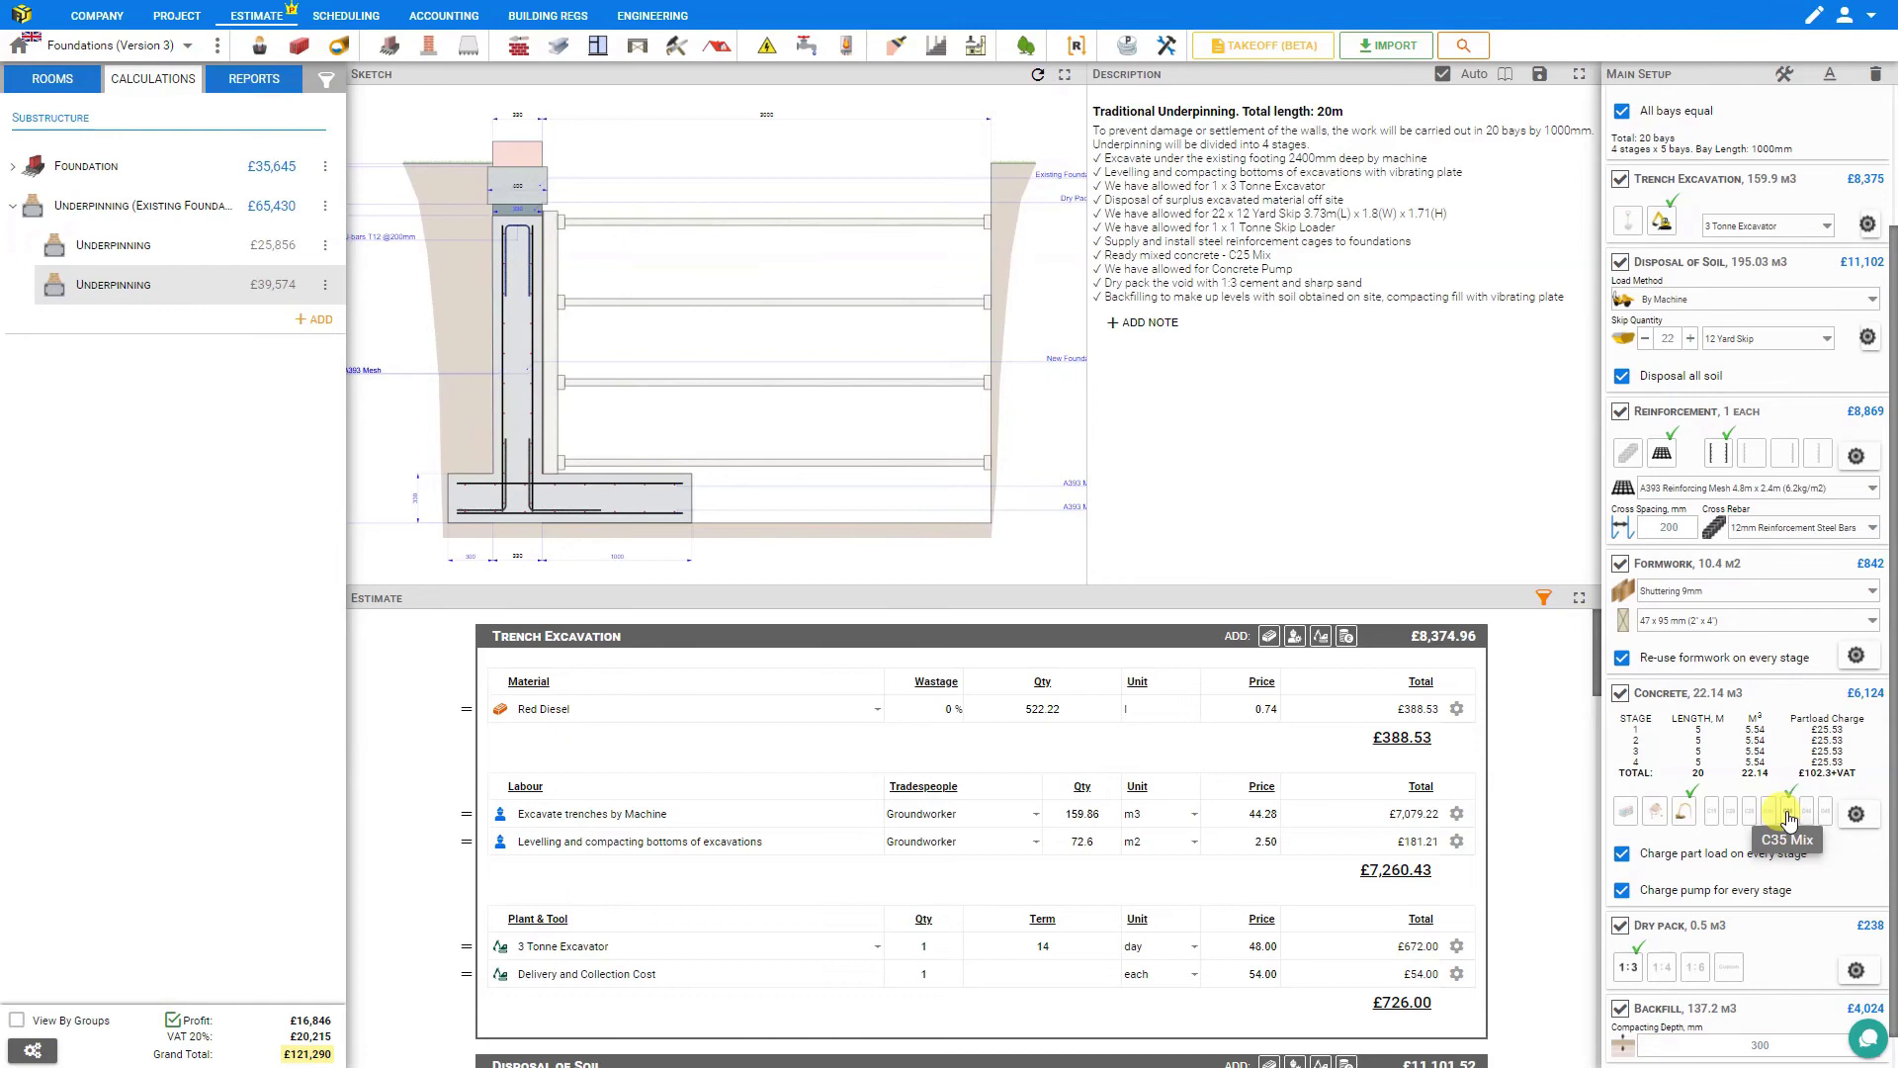
{"action": "left_click", "coordinate": [1858, 814]}
{"action": "left_click", "coordinate": [1765, 333]}
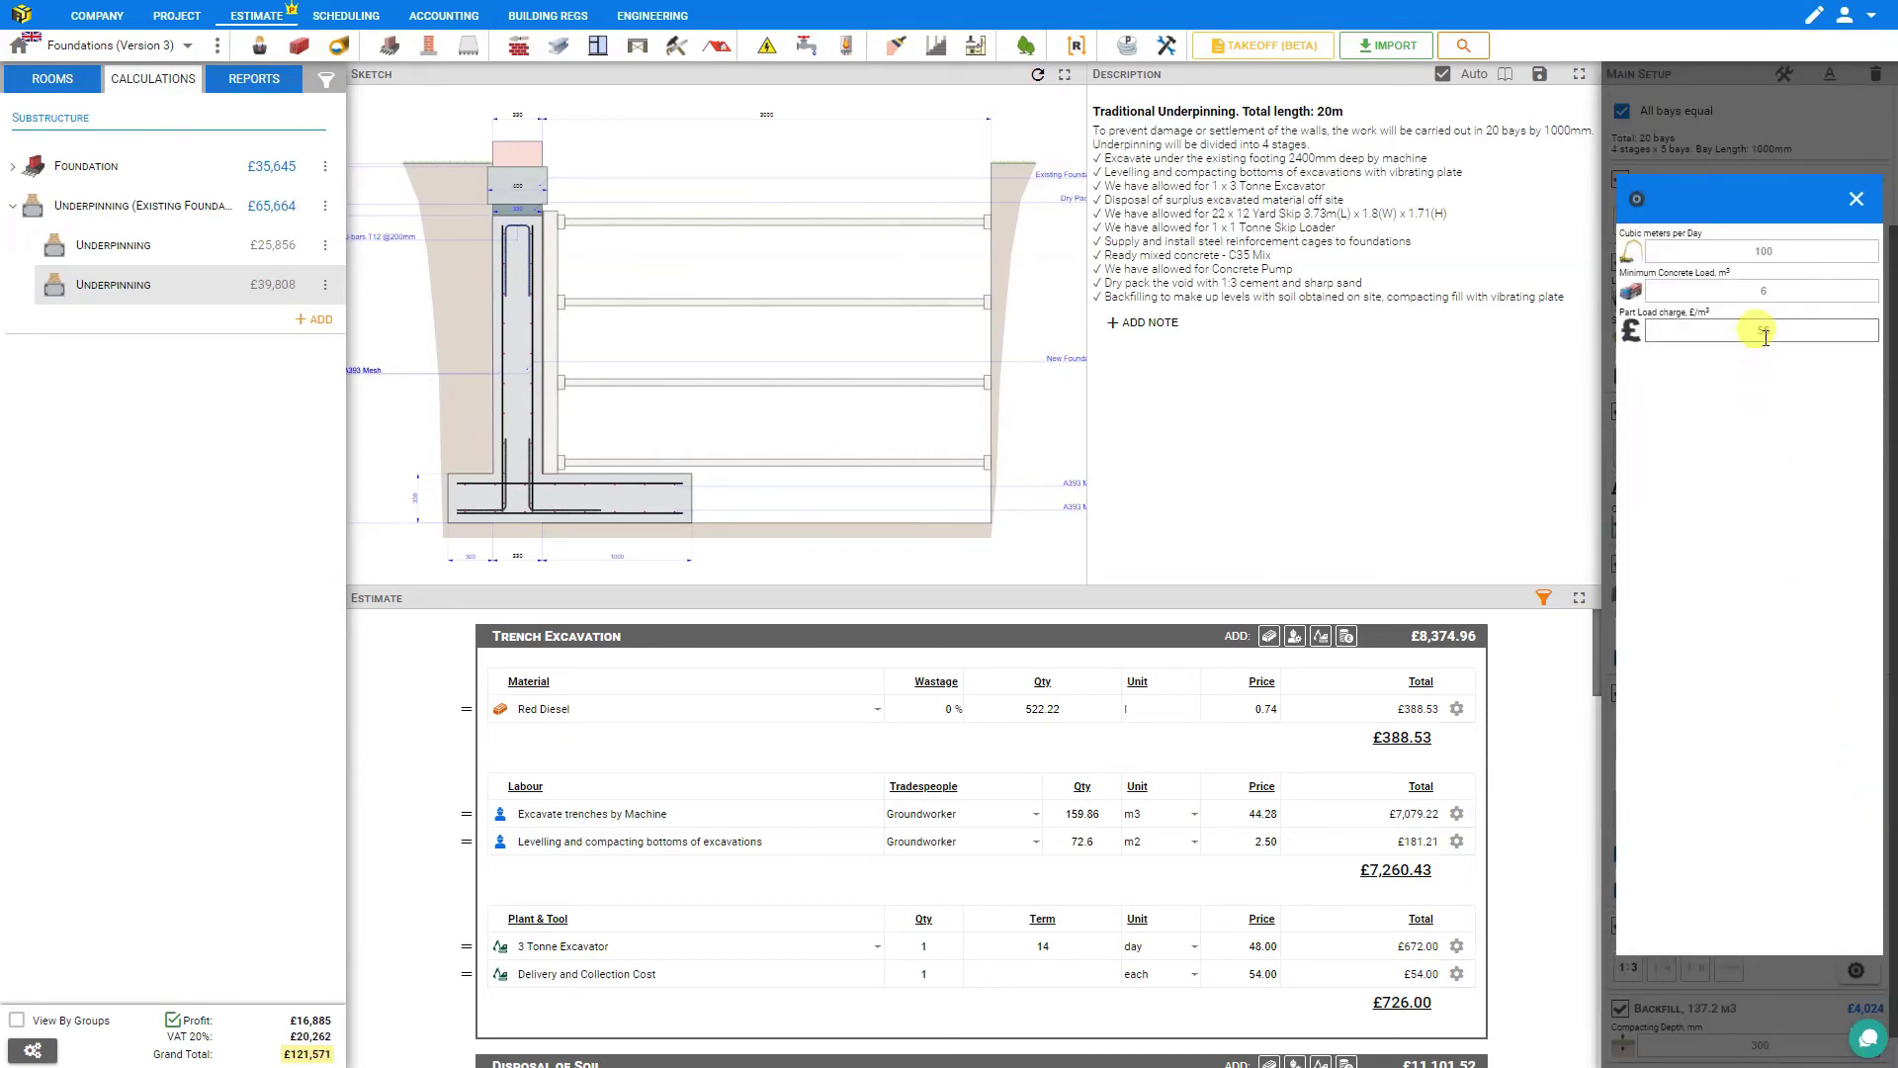
{"action": "left_click", "coordinate": [1760, 286]}
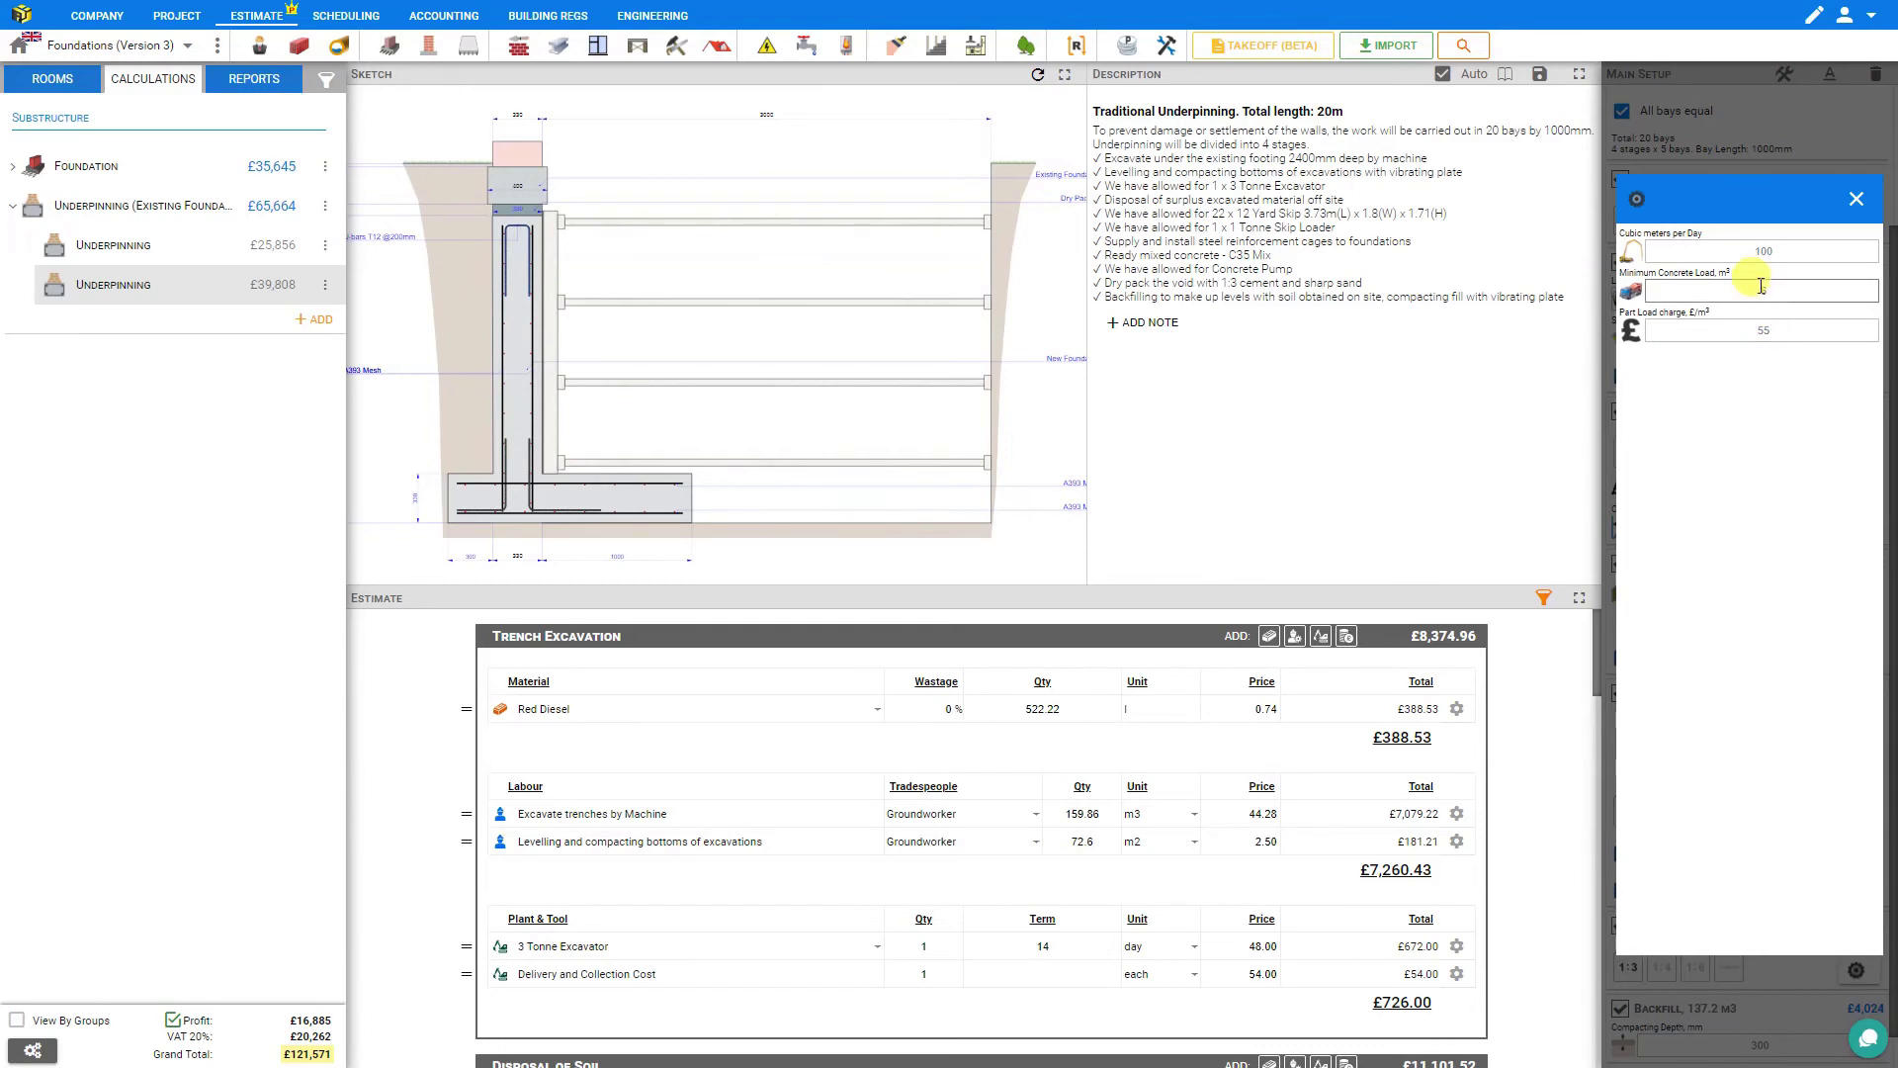
{"action": "left_click", "coordinate": [1771, 250]}
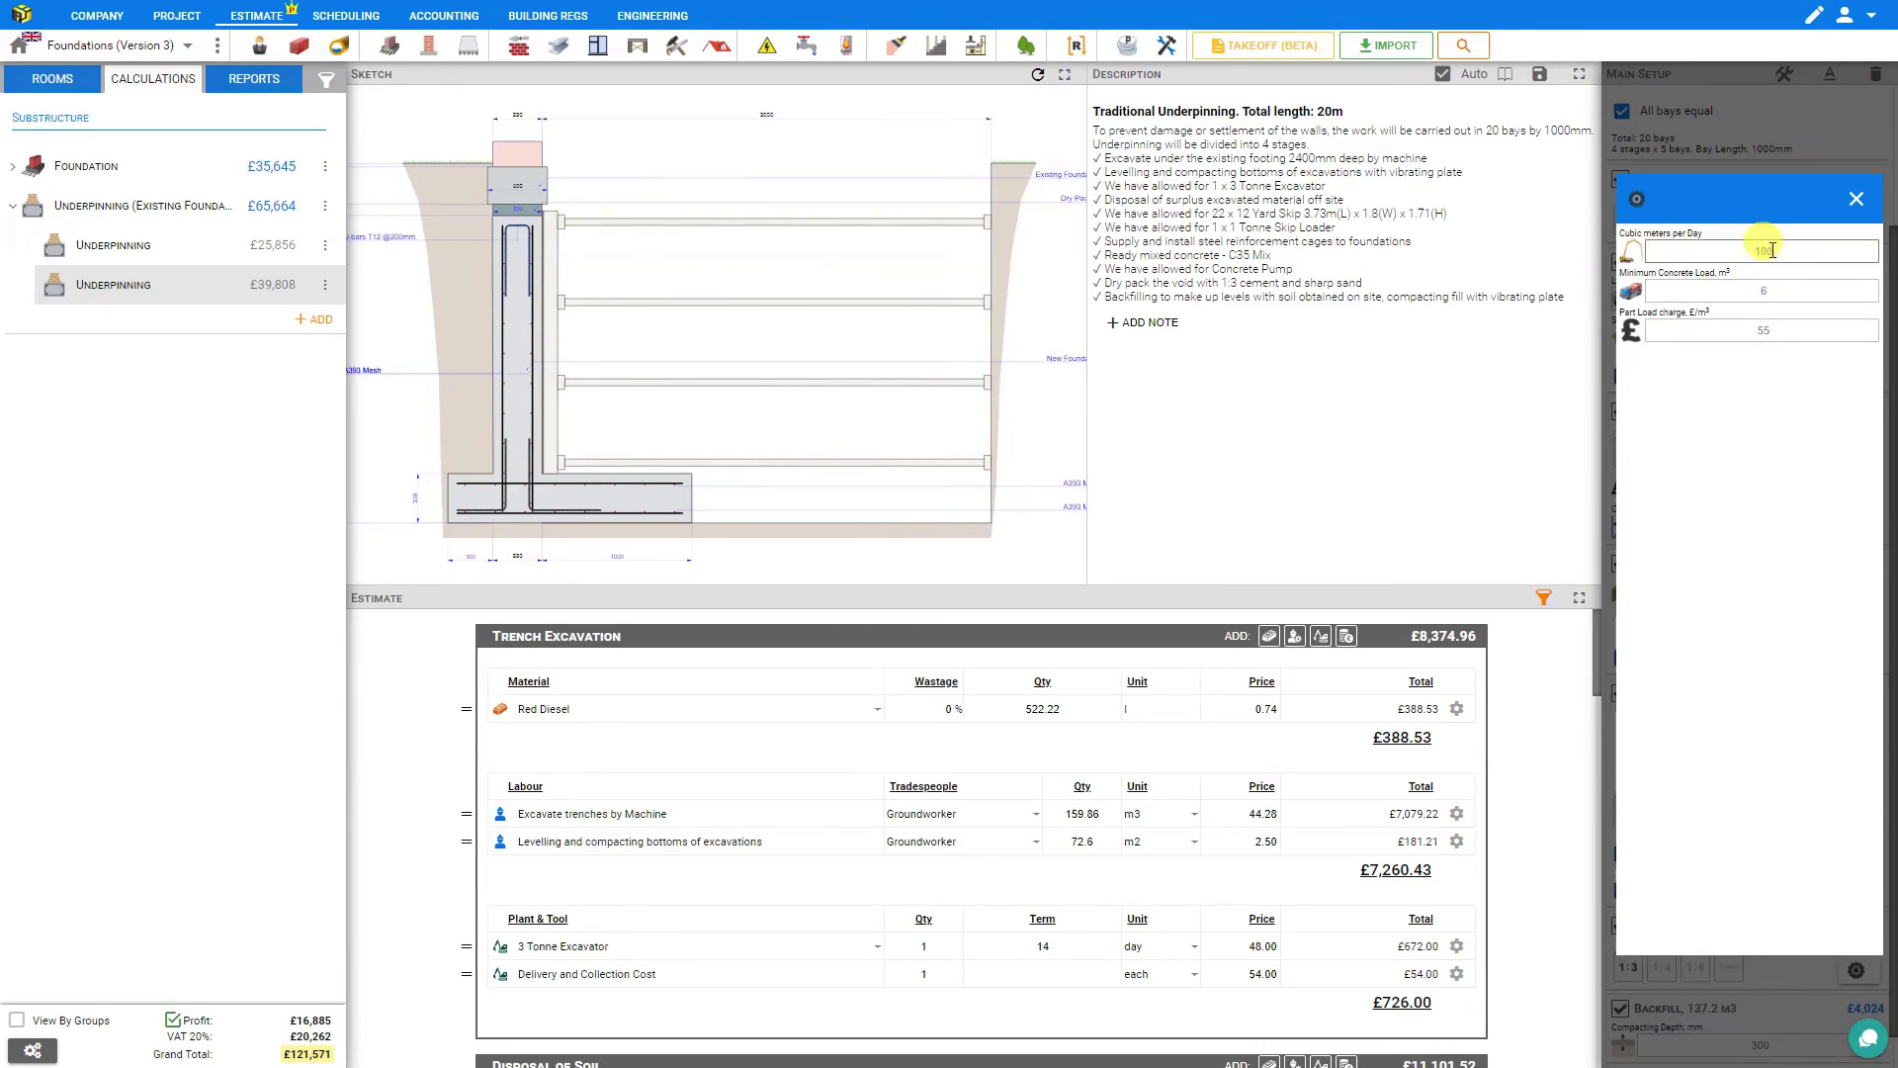
{"action": "left_click", "coordinate": [1856, 199]}
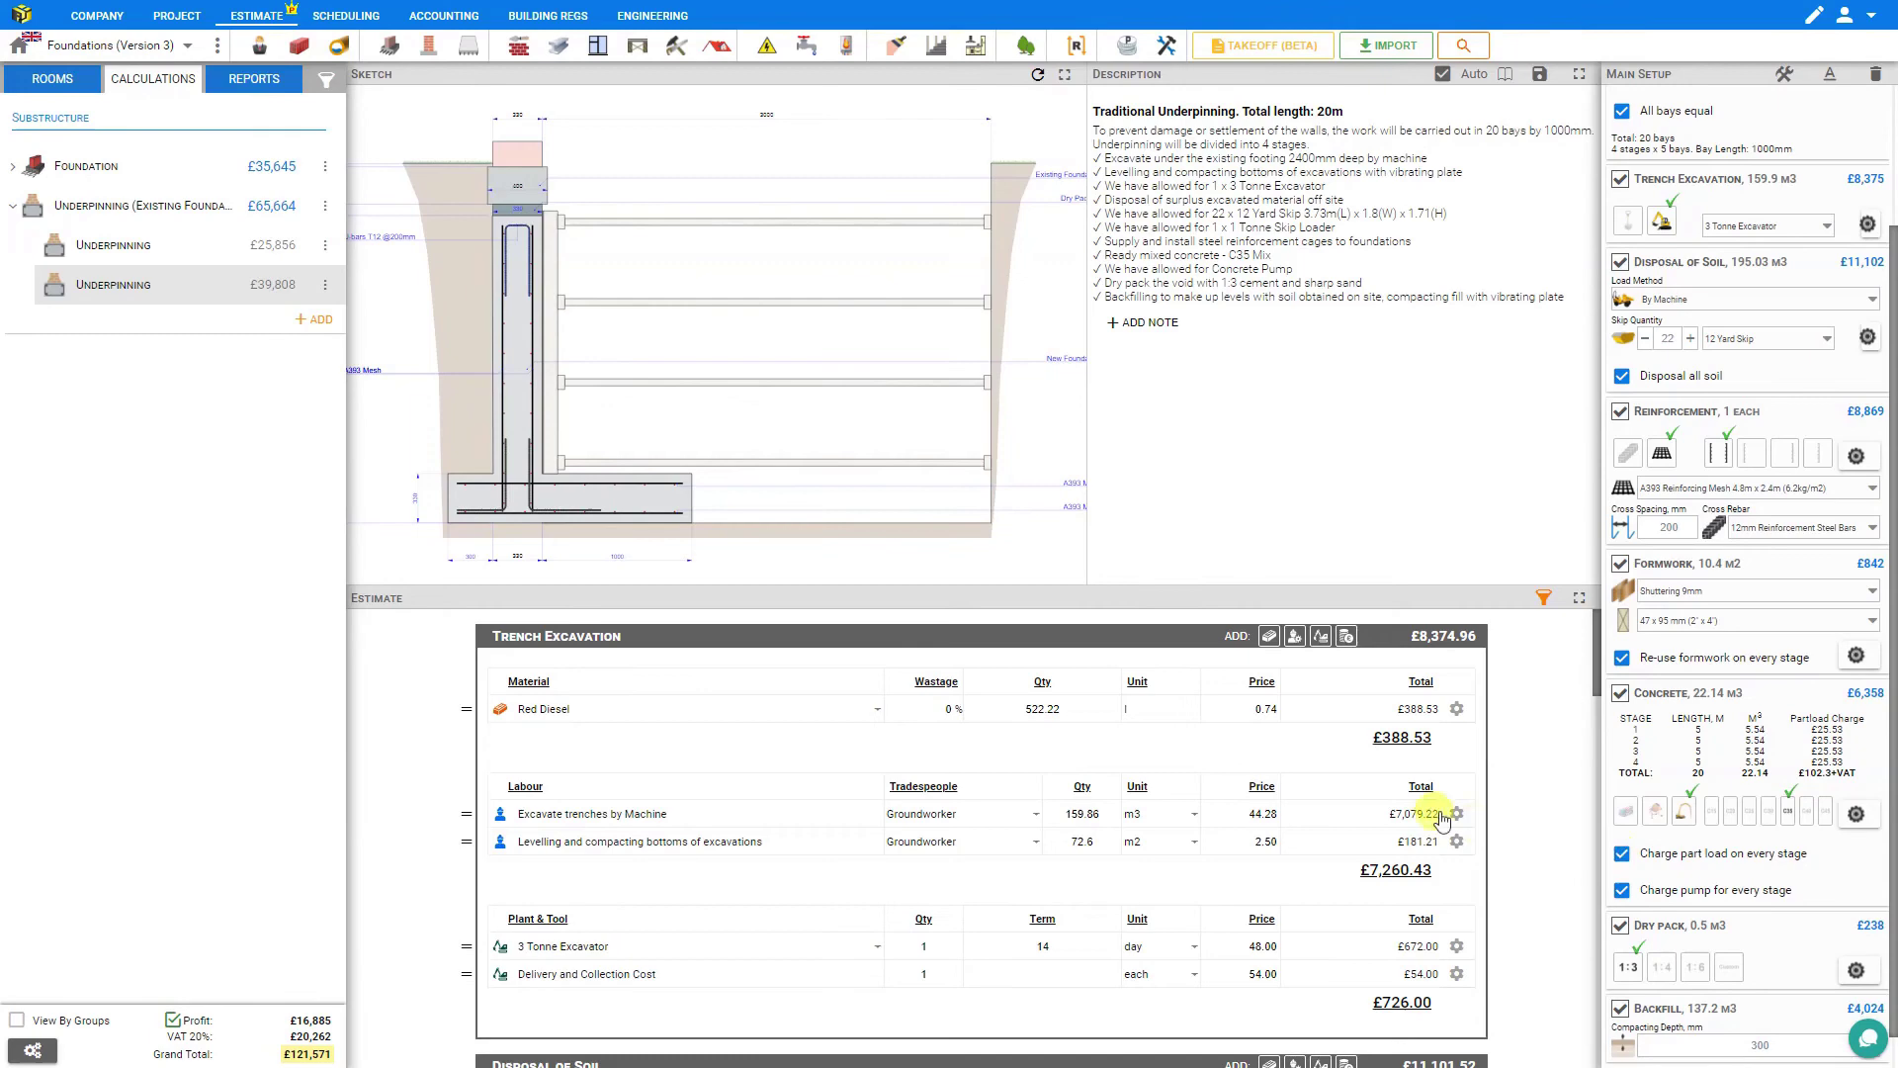
{"action": "scroll", "coordinate": [1449, 791], "scroll_direction": "down", "scroll_amount": 5}
{"action": "scroll", "coordinate": [1449, 790], "scroll_direction": "down", "scroll_amount": 5}
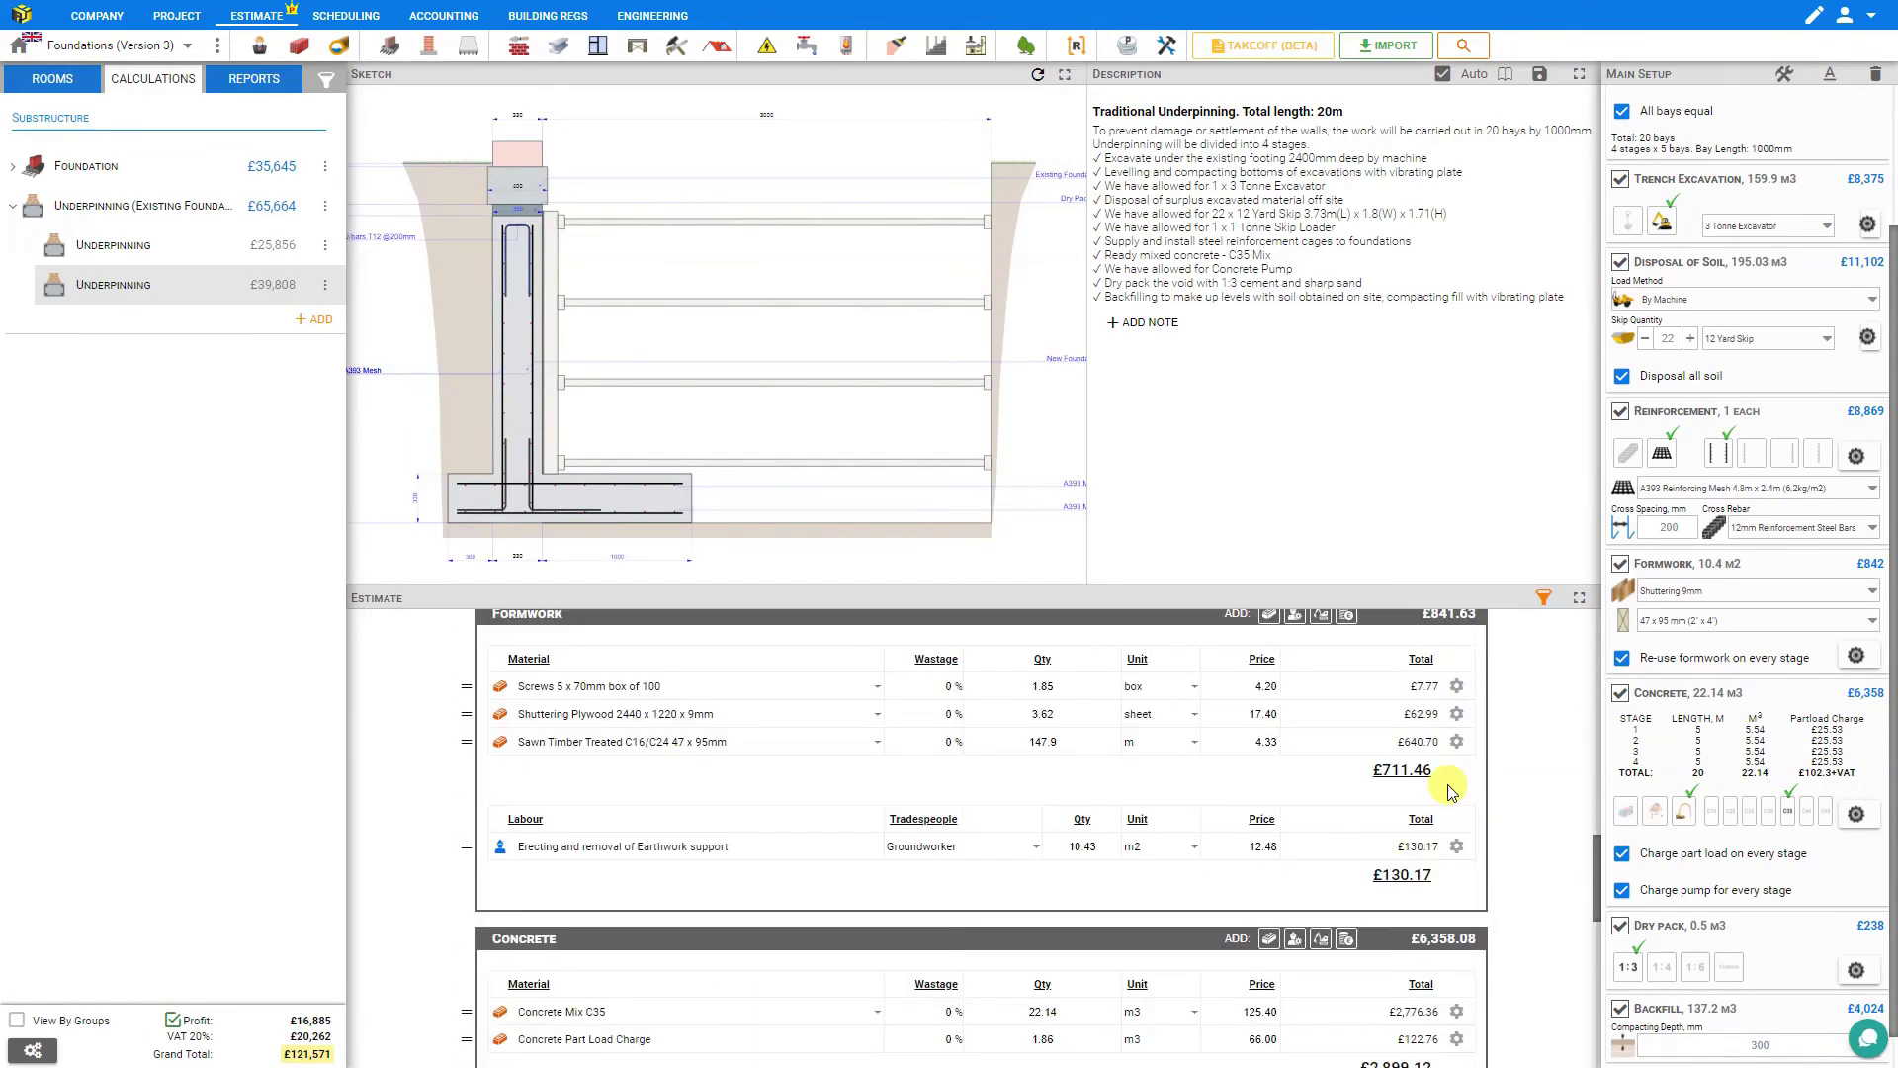
{"action": "scroll", "coordinate": [1449, 791], "scroll_direction": "down", "scroll_amount": 3}
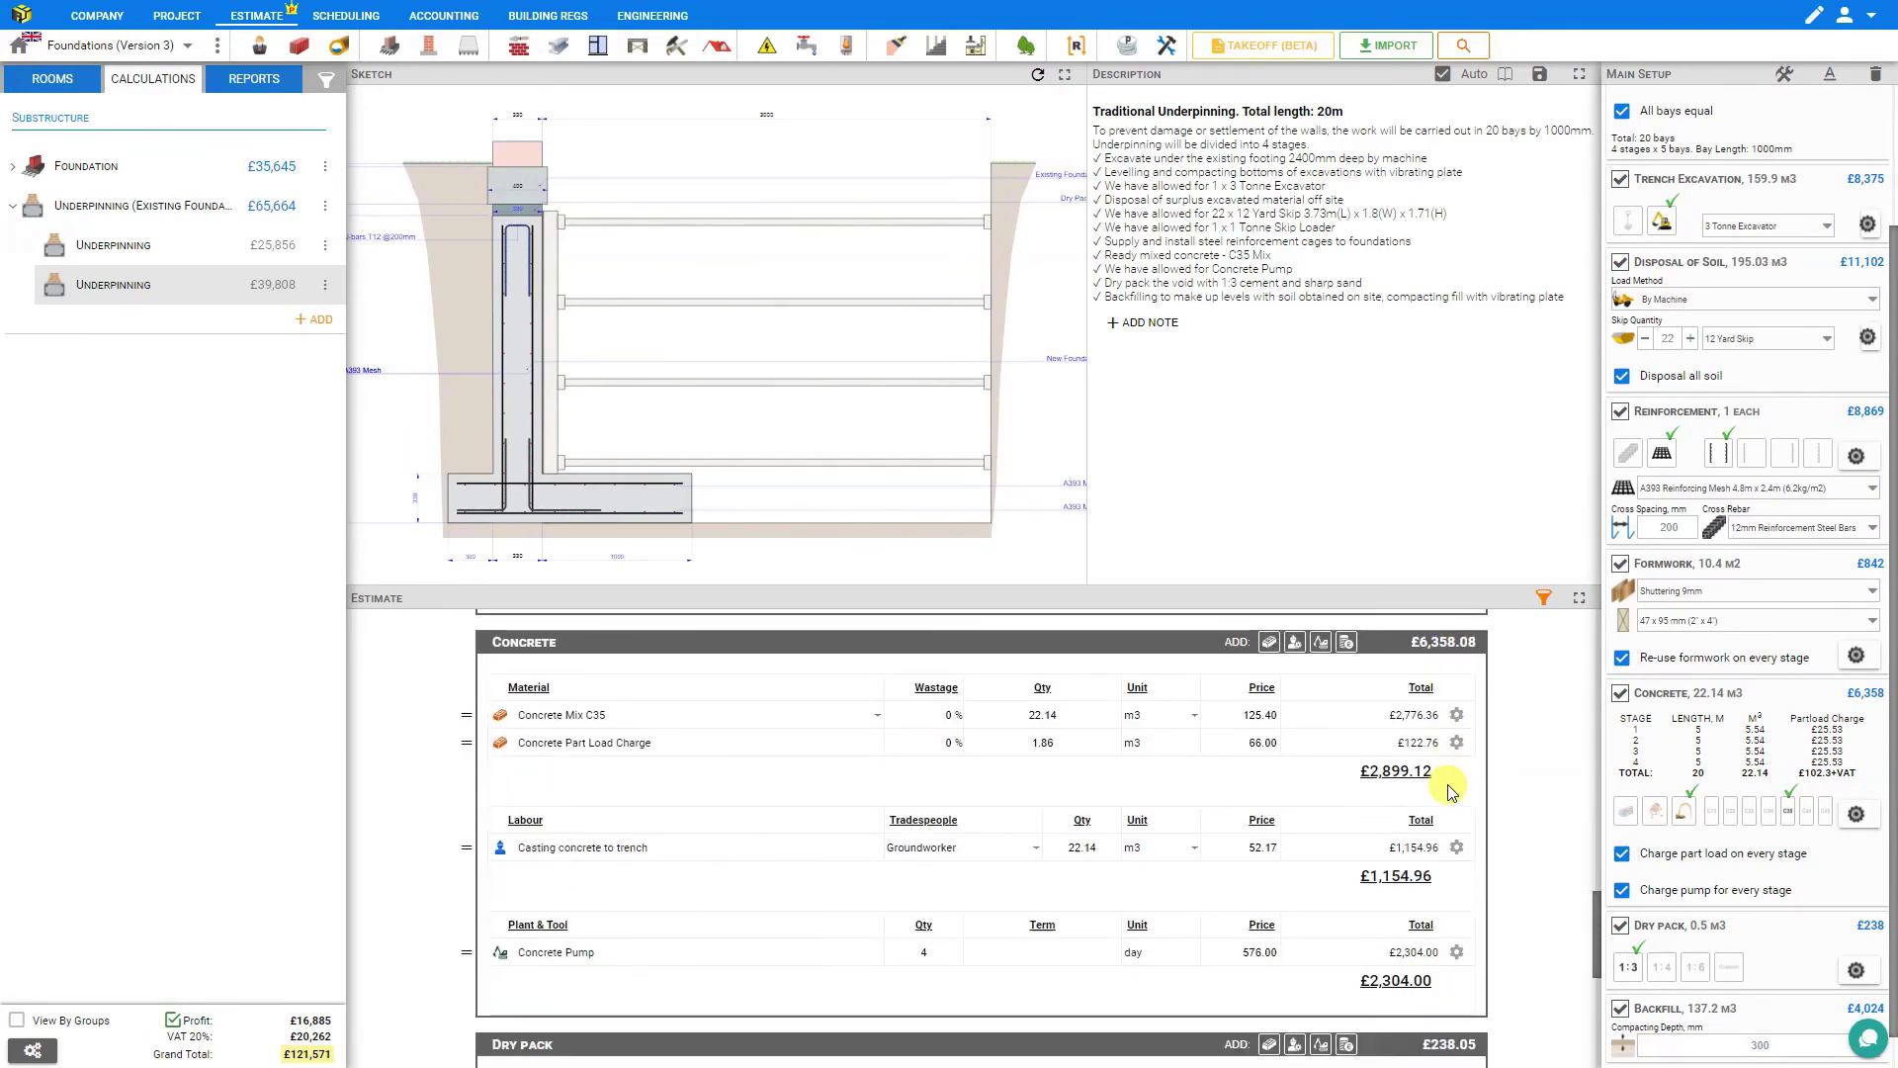
{"action": "left_click", "coordinate": [1621, 856]}
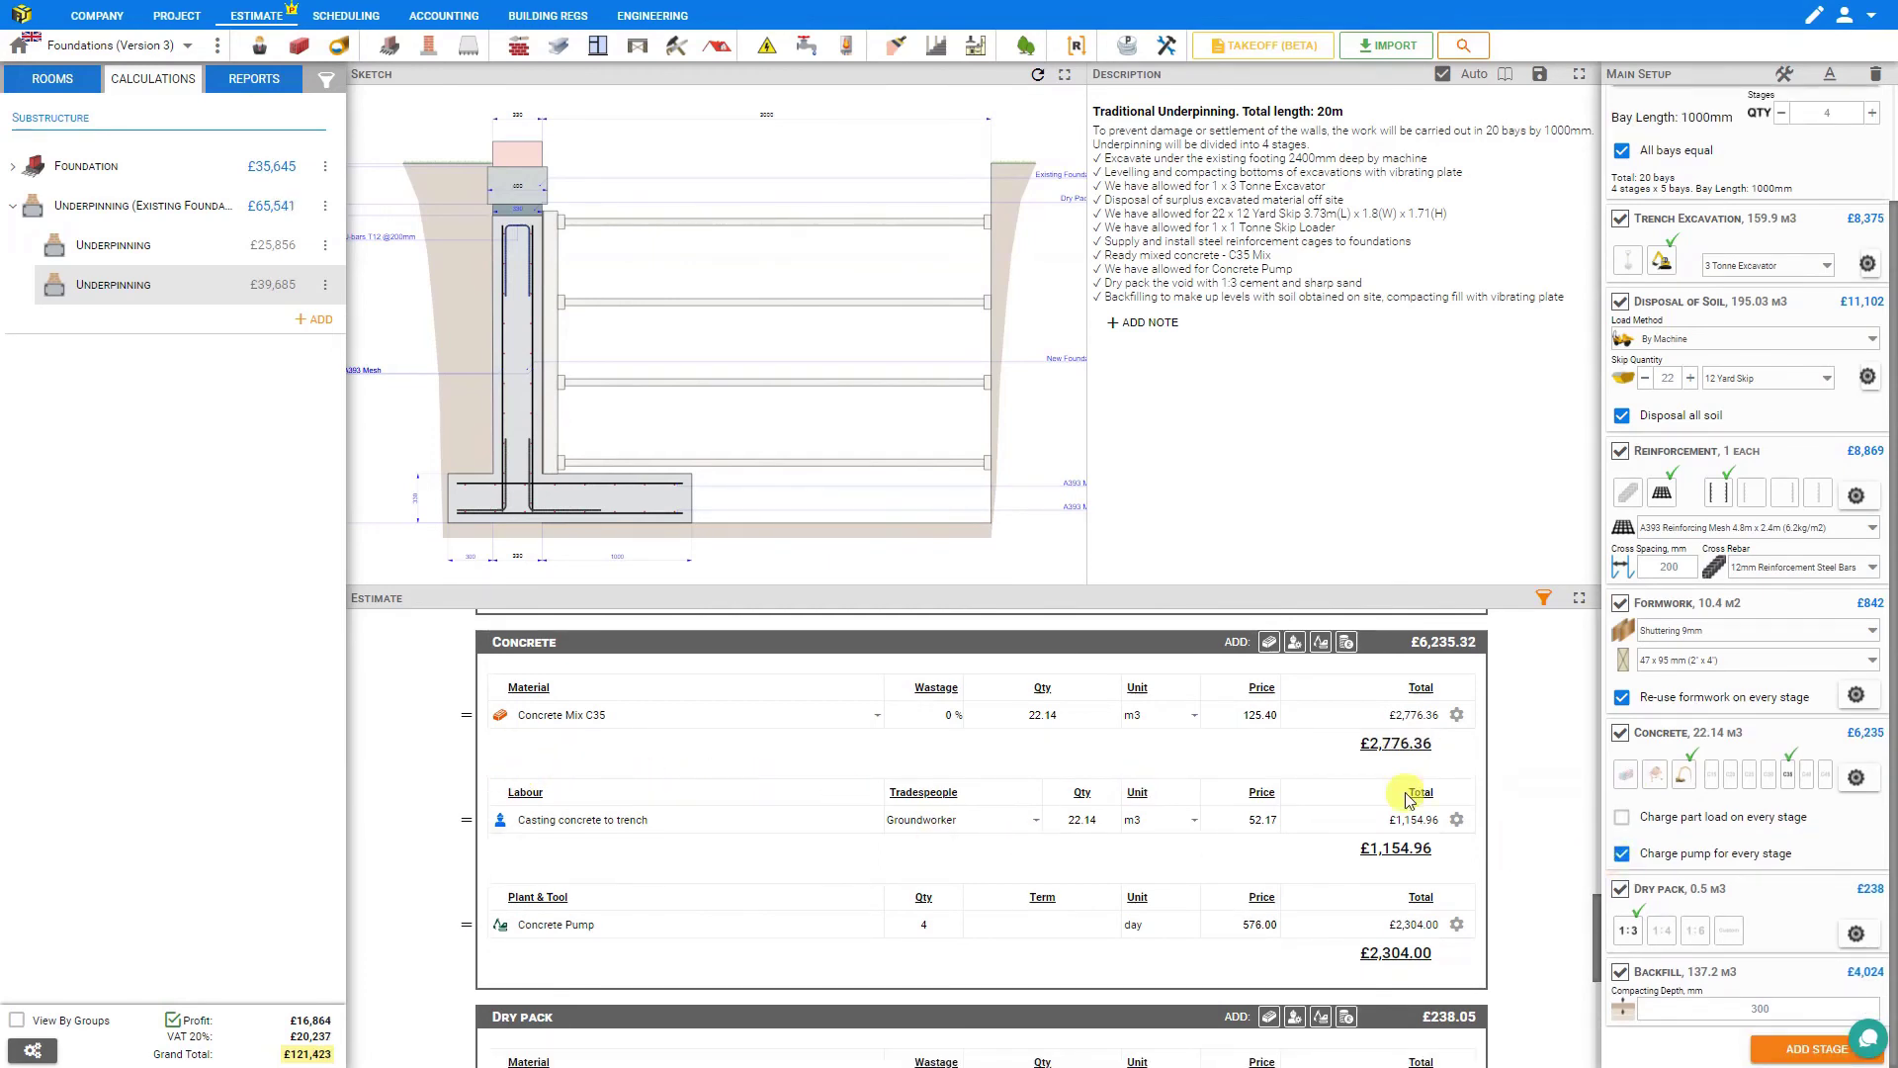
{"action": "left_click", "coordinate": [1621, 816]}
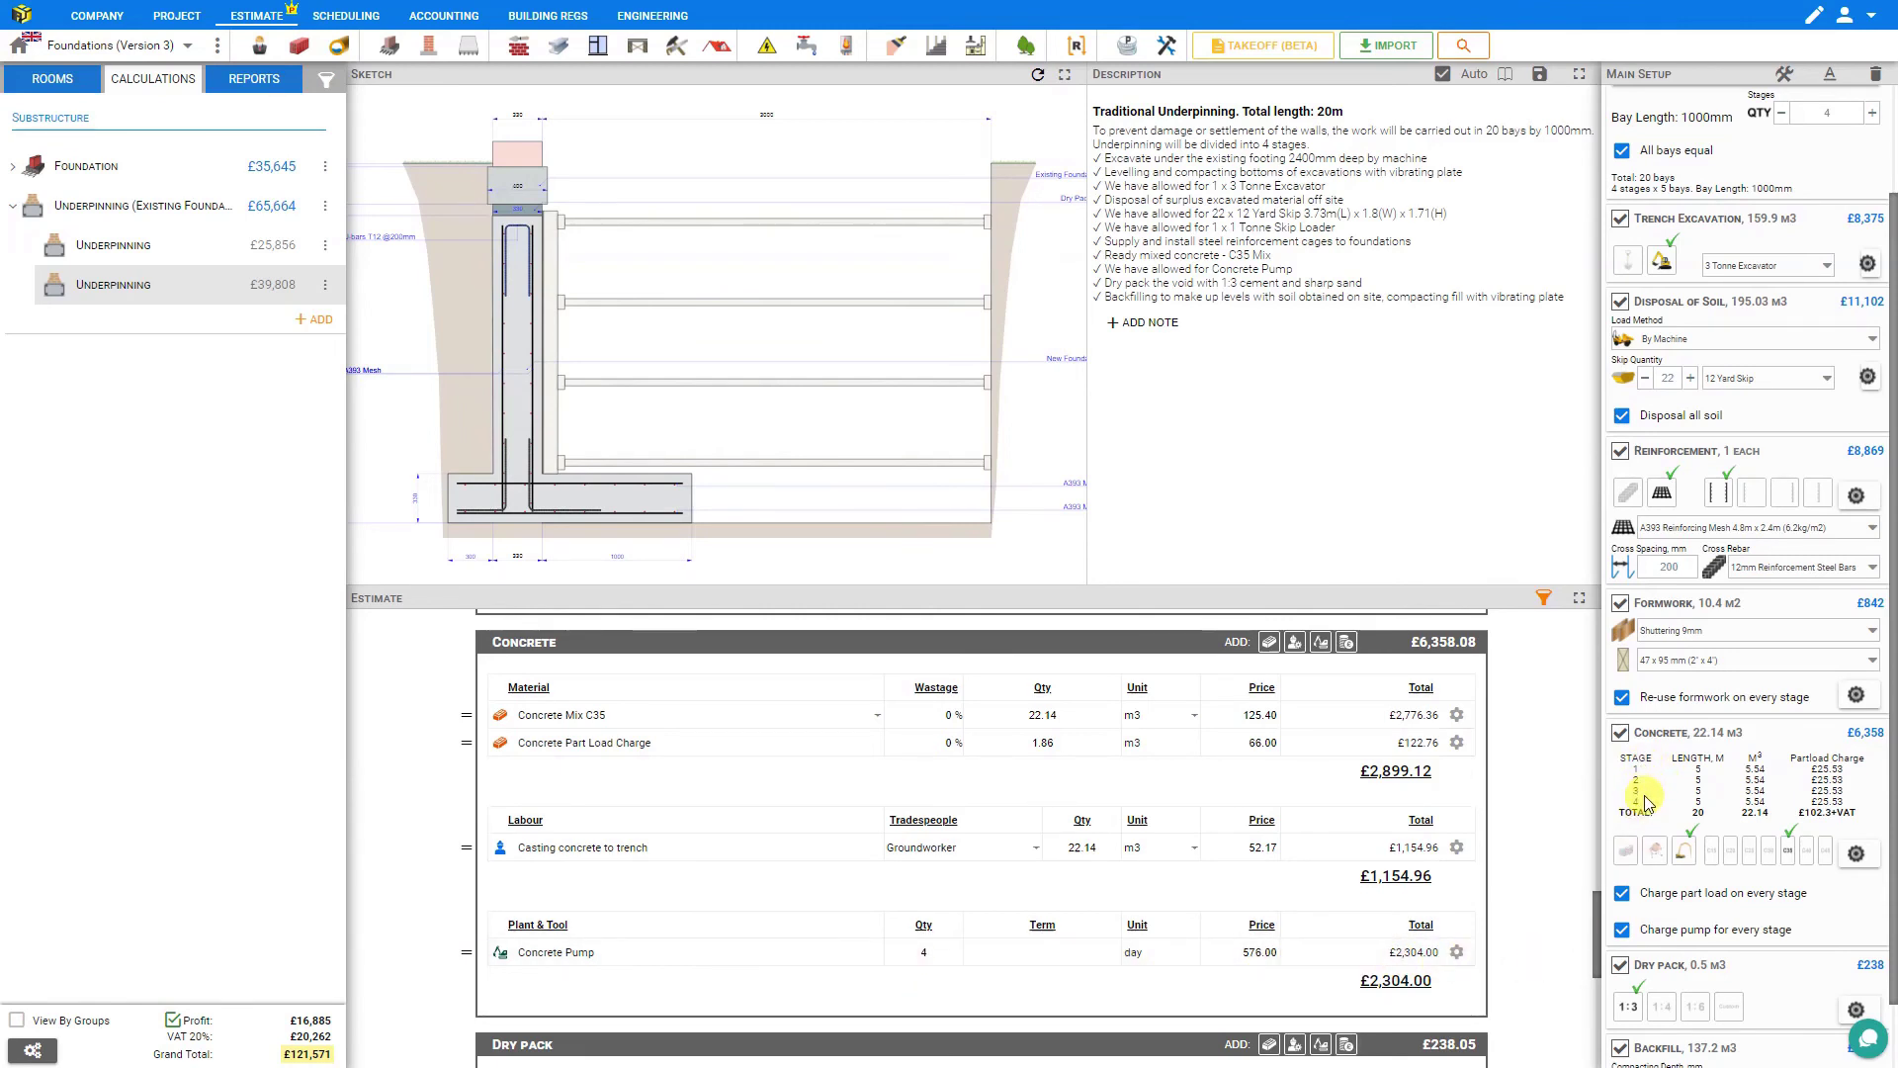
{"action": "scroll", "coordinate": [1646, 796], "scroll_direction": "down", "scroll_amount": 1}
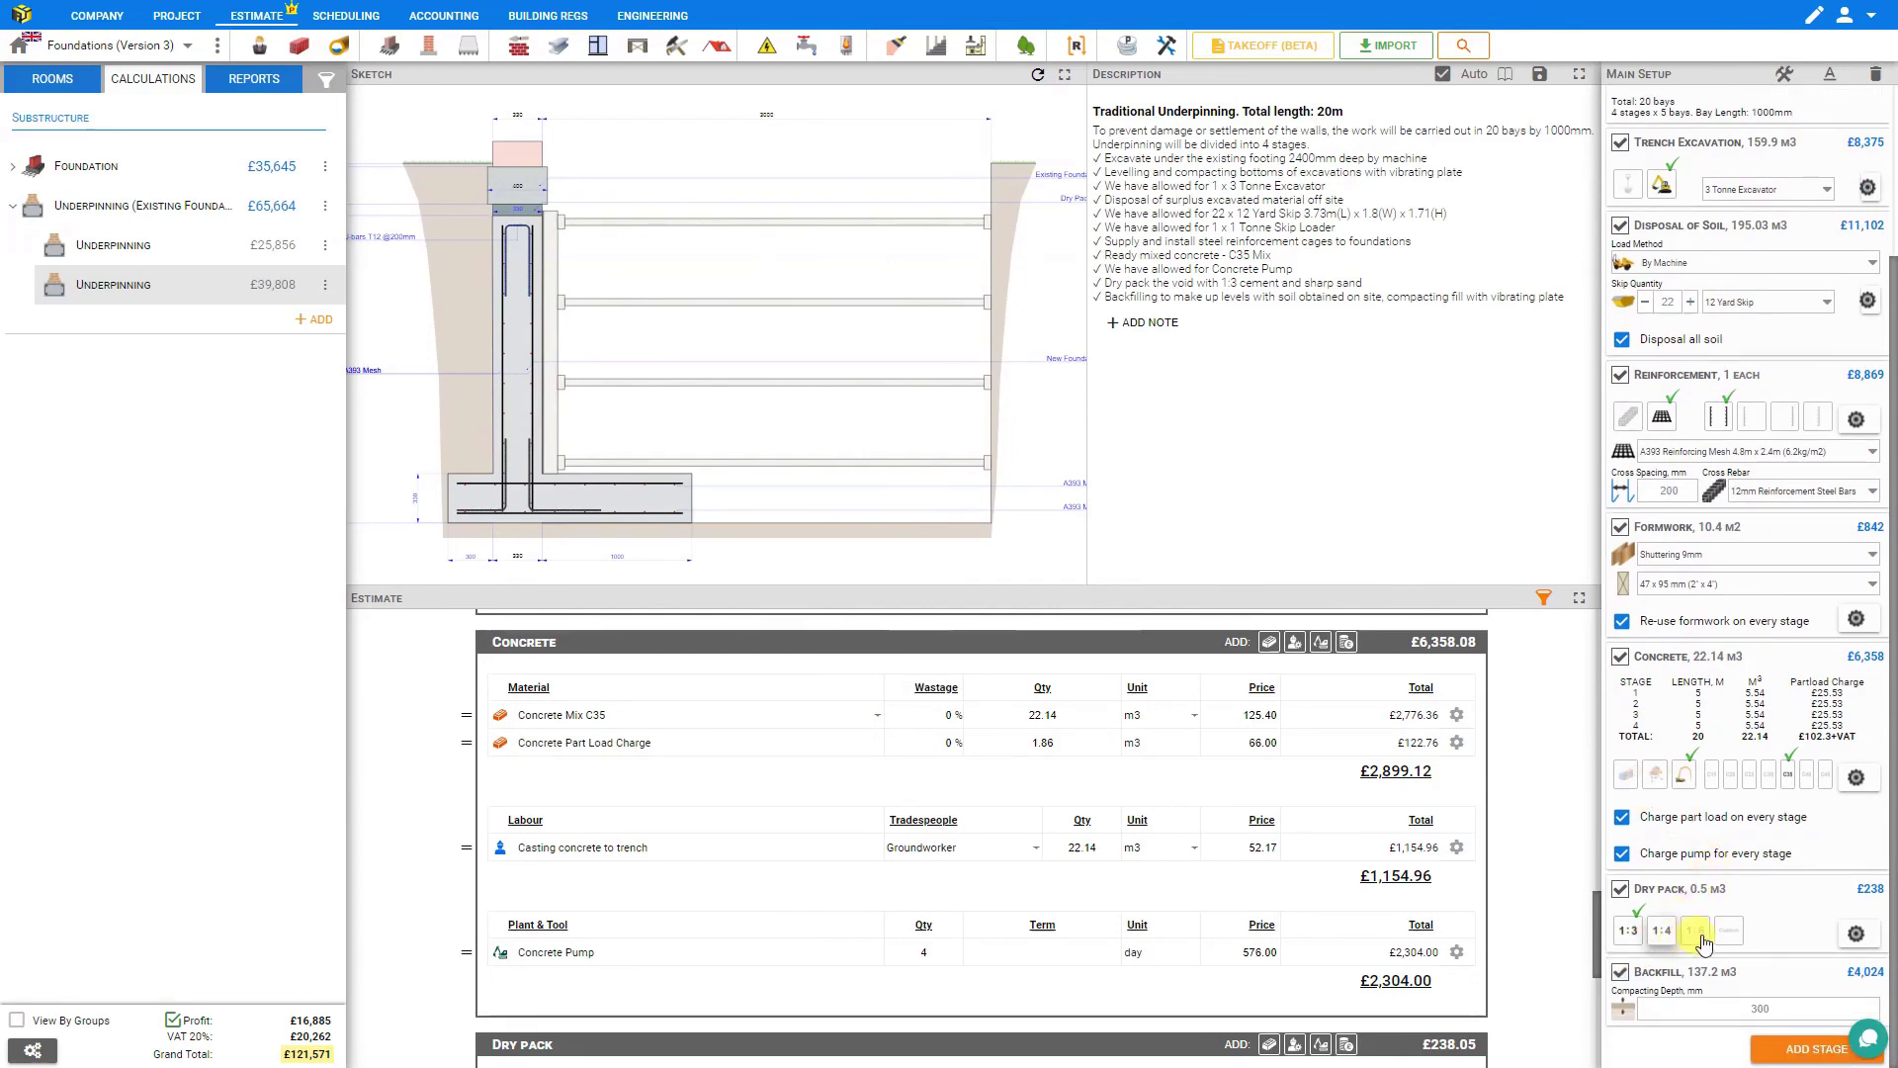
{"action": "left_click", "coordinate": [1856, 934]}
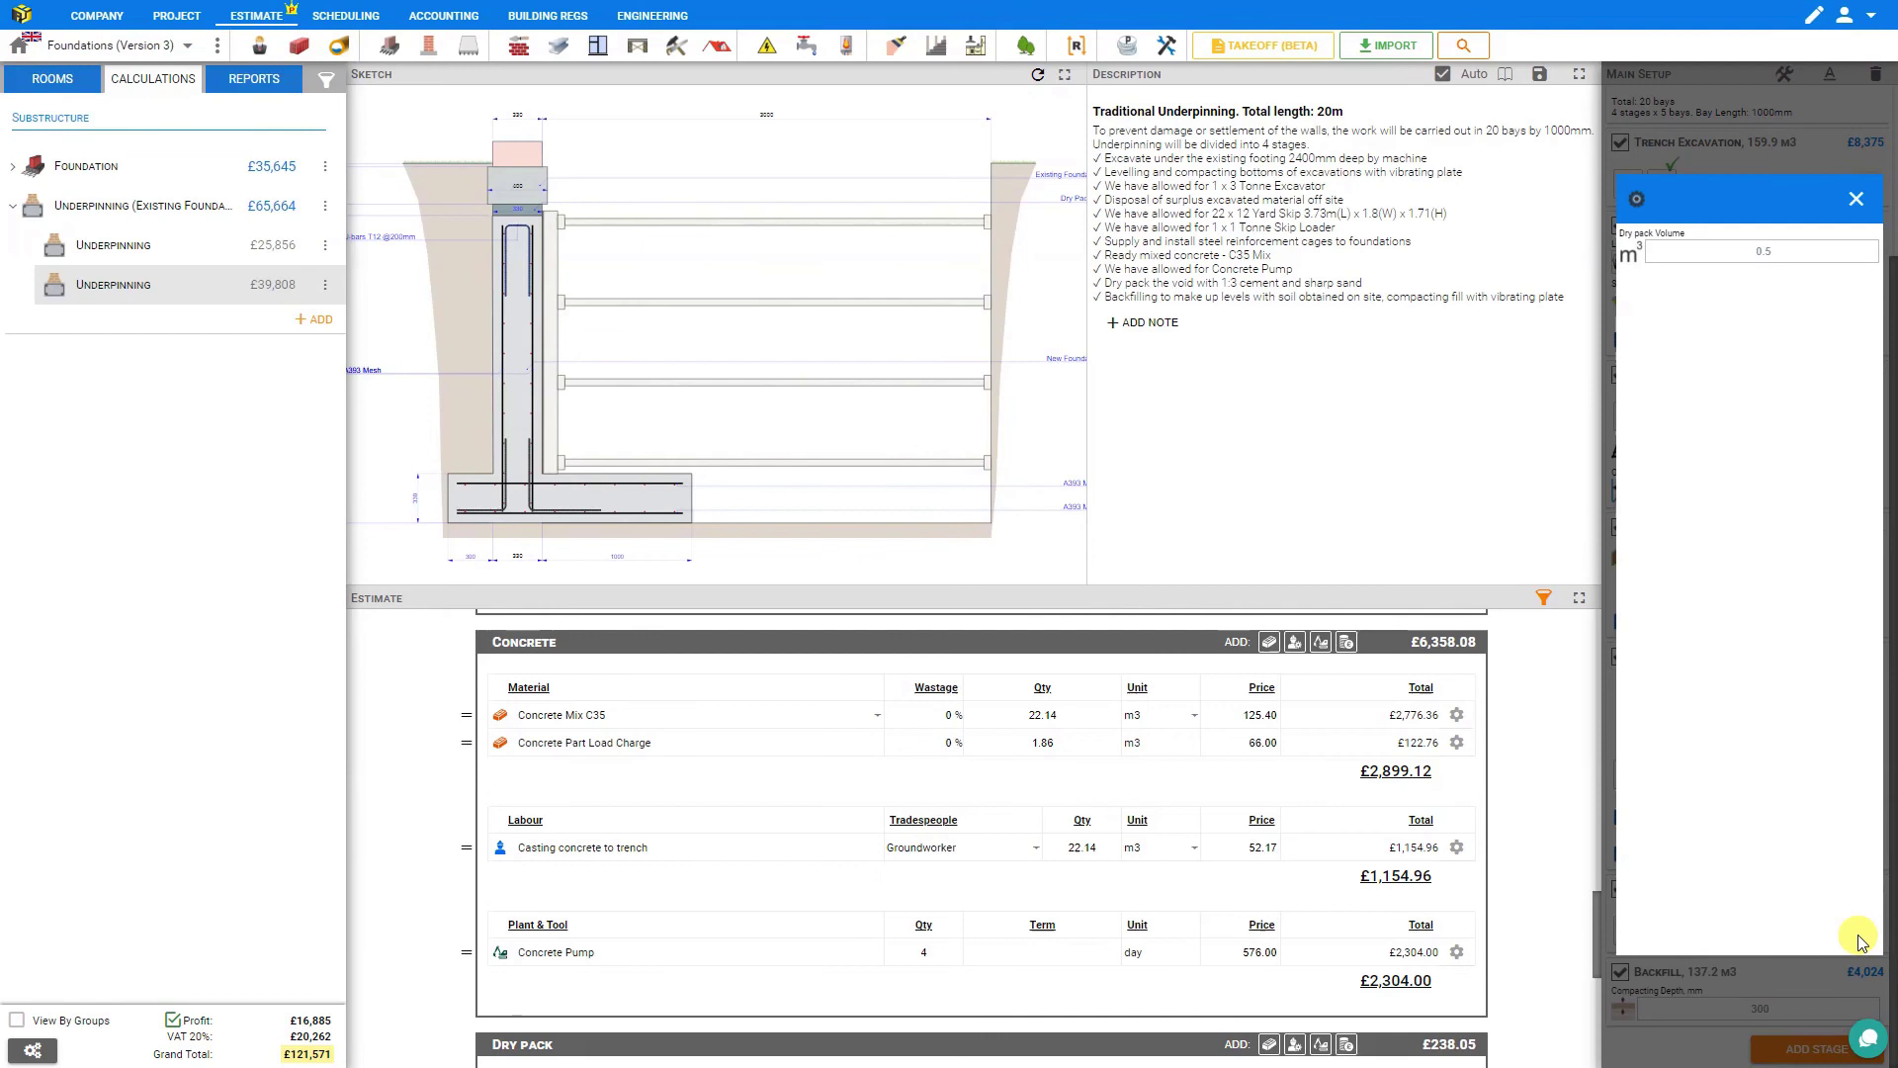
{"action": "left_click", "coordinate": [1768, 253]}
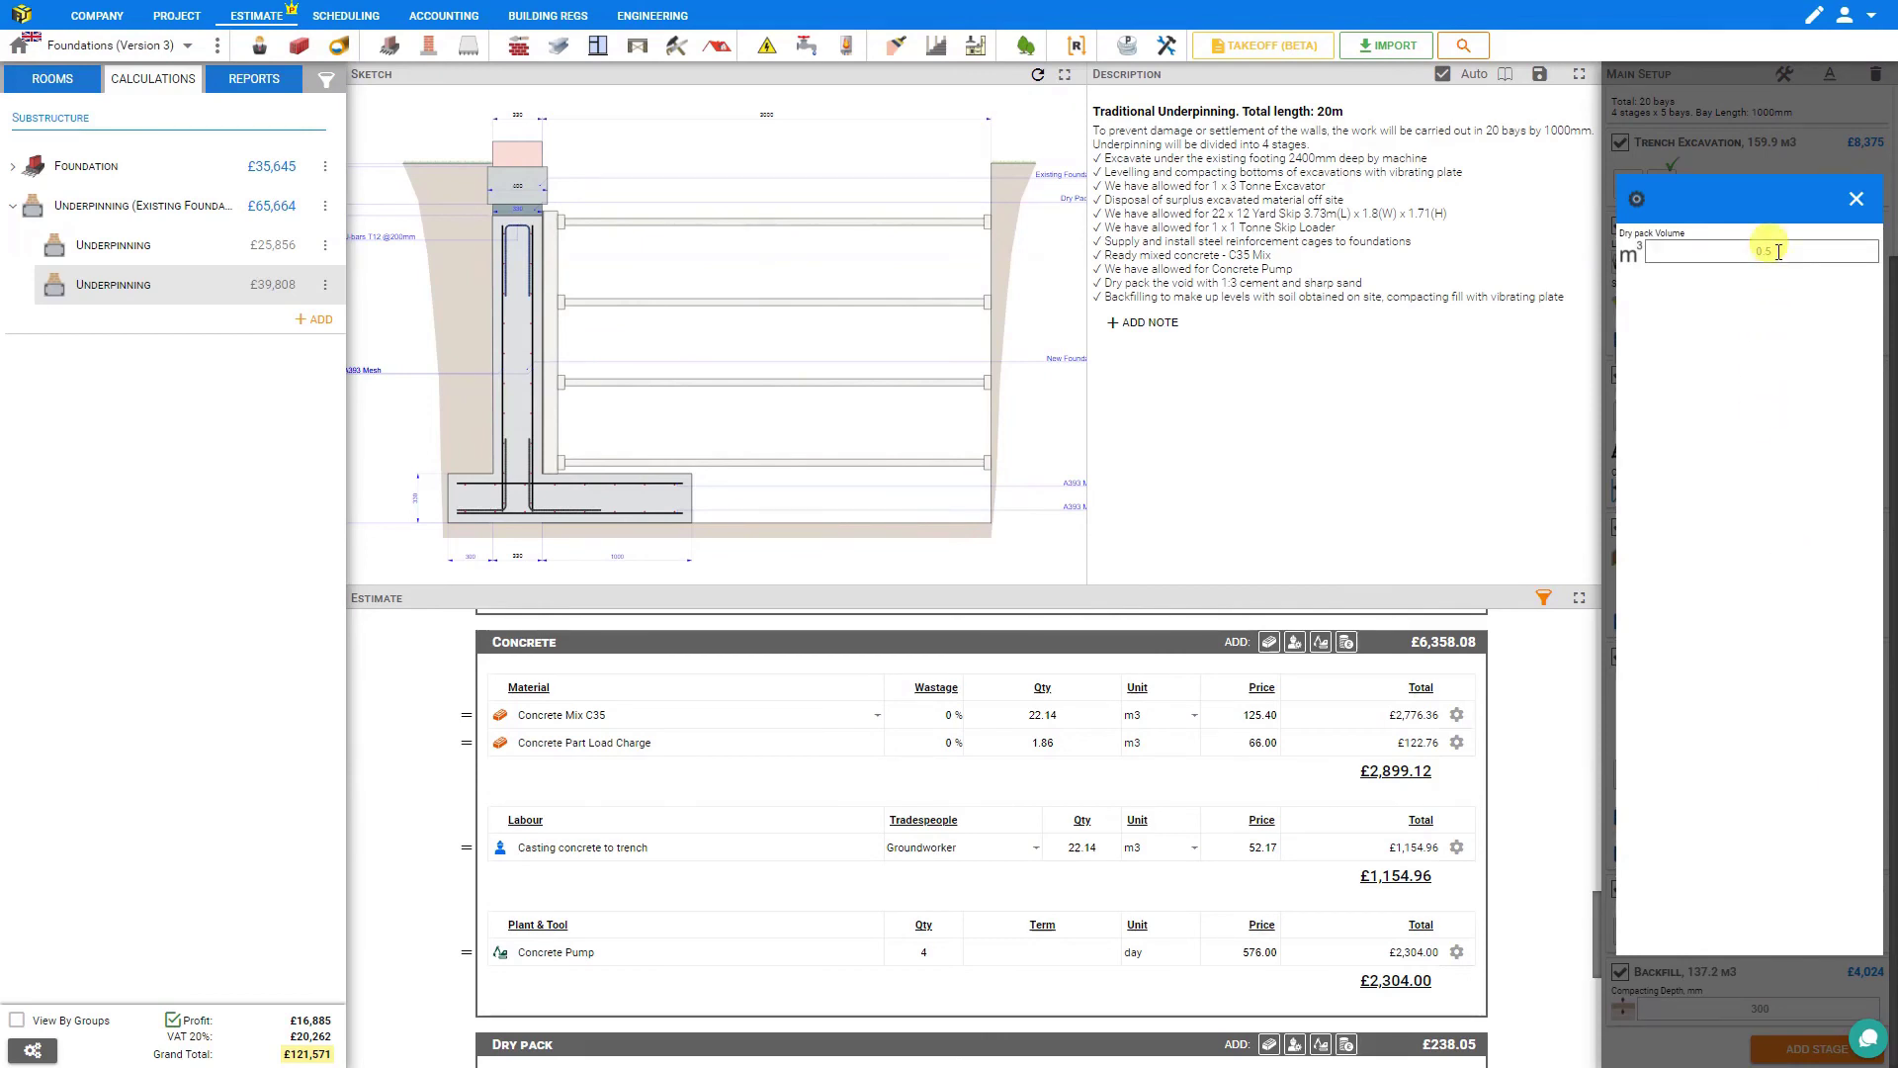
{"action": "left_click", "coordinate": [1857, 199]}
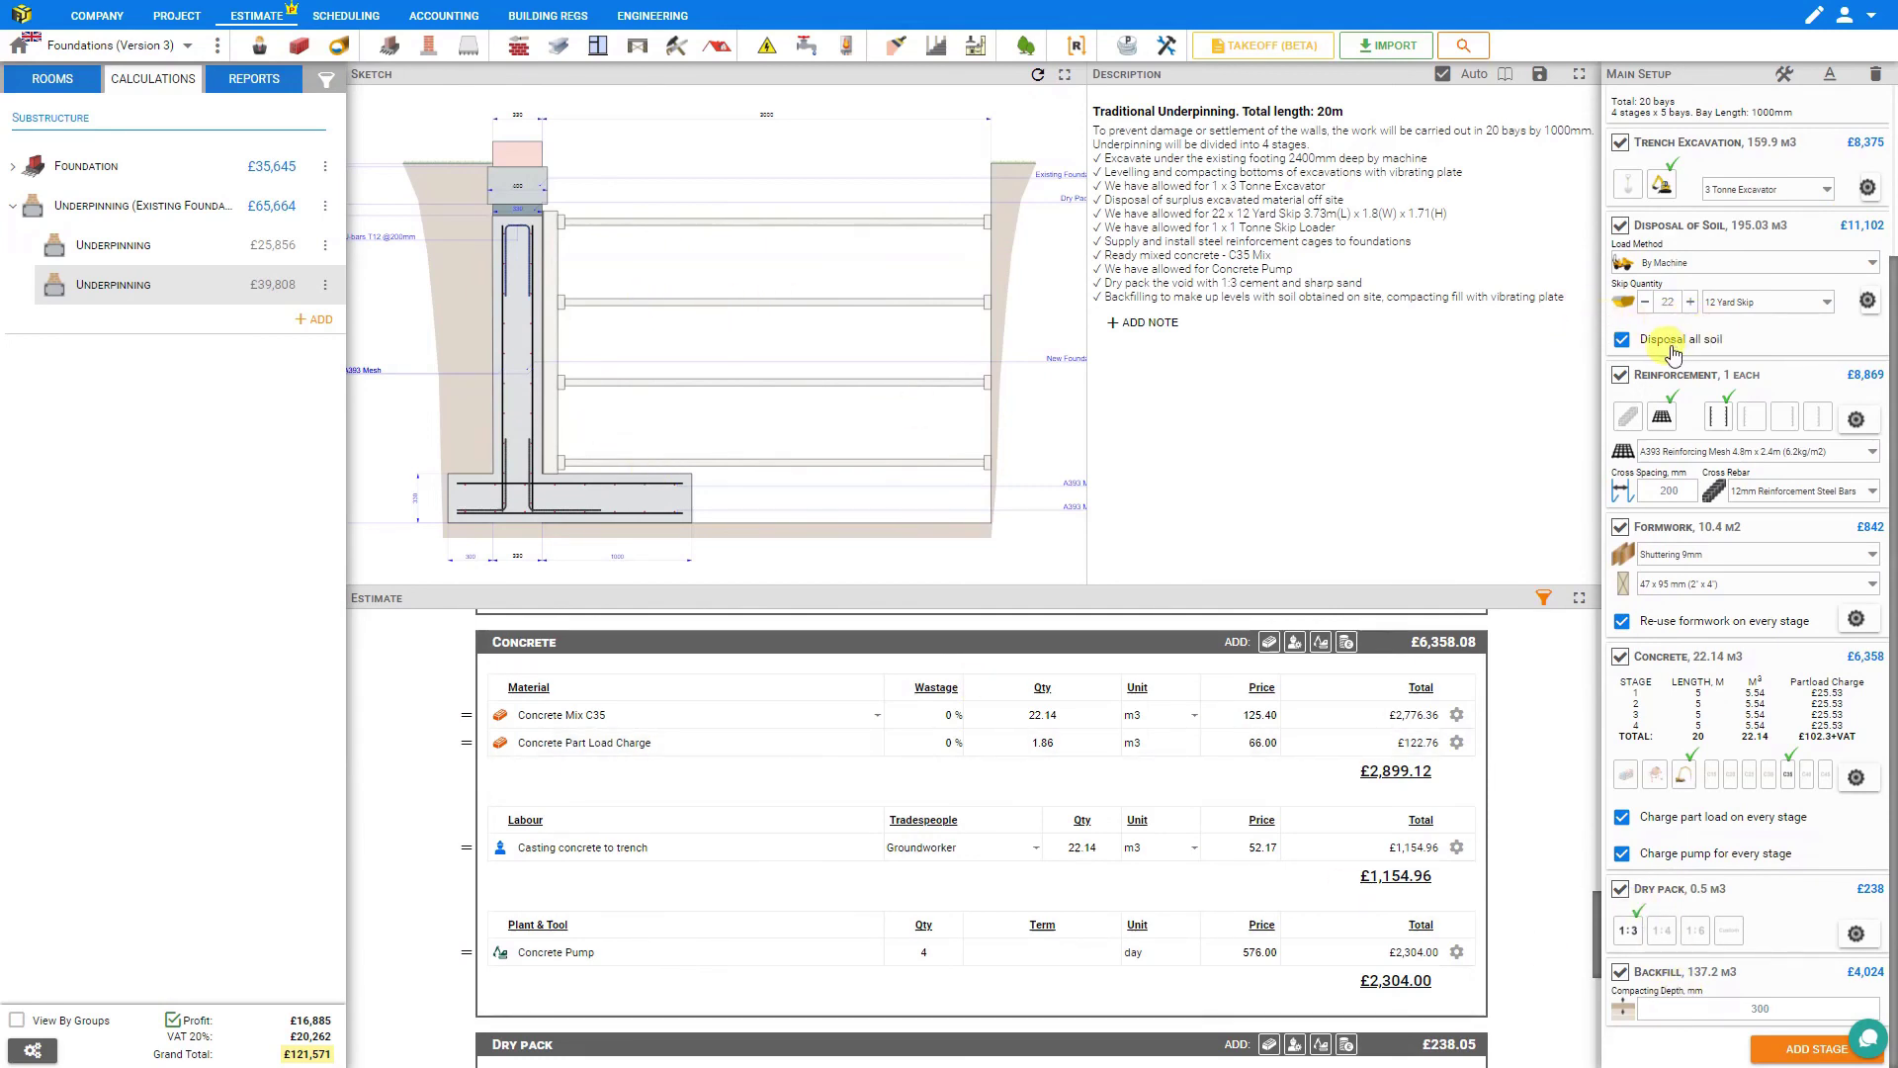
Untick Backfill, dropping the second Underpinning to £35,783.
{"action": "left_click", "coordinate": [1618, 976]}
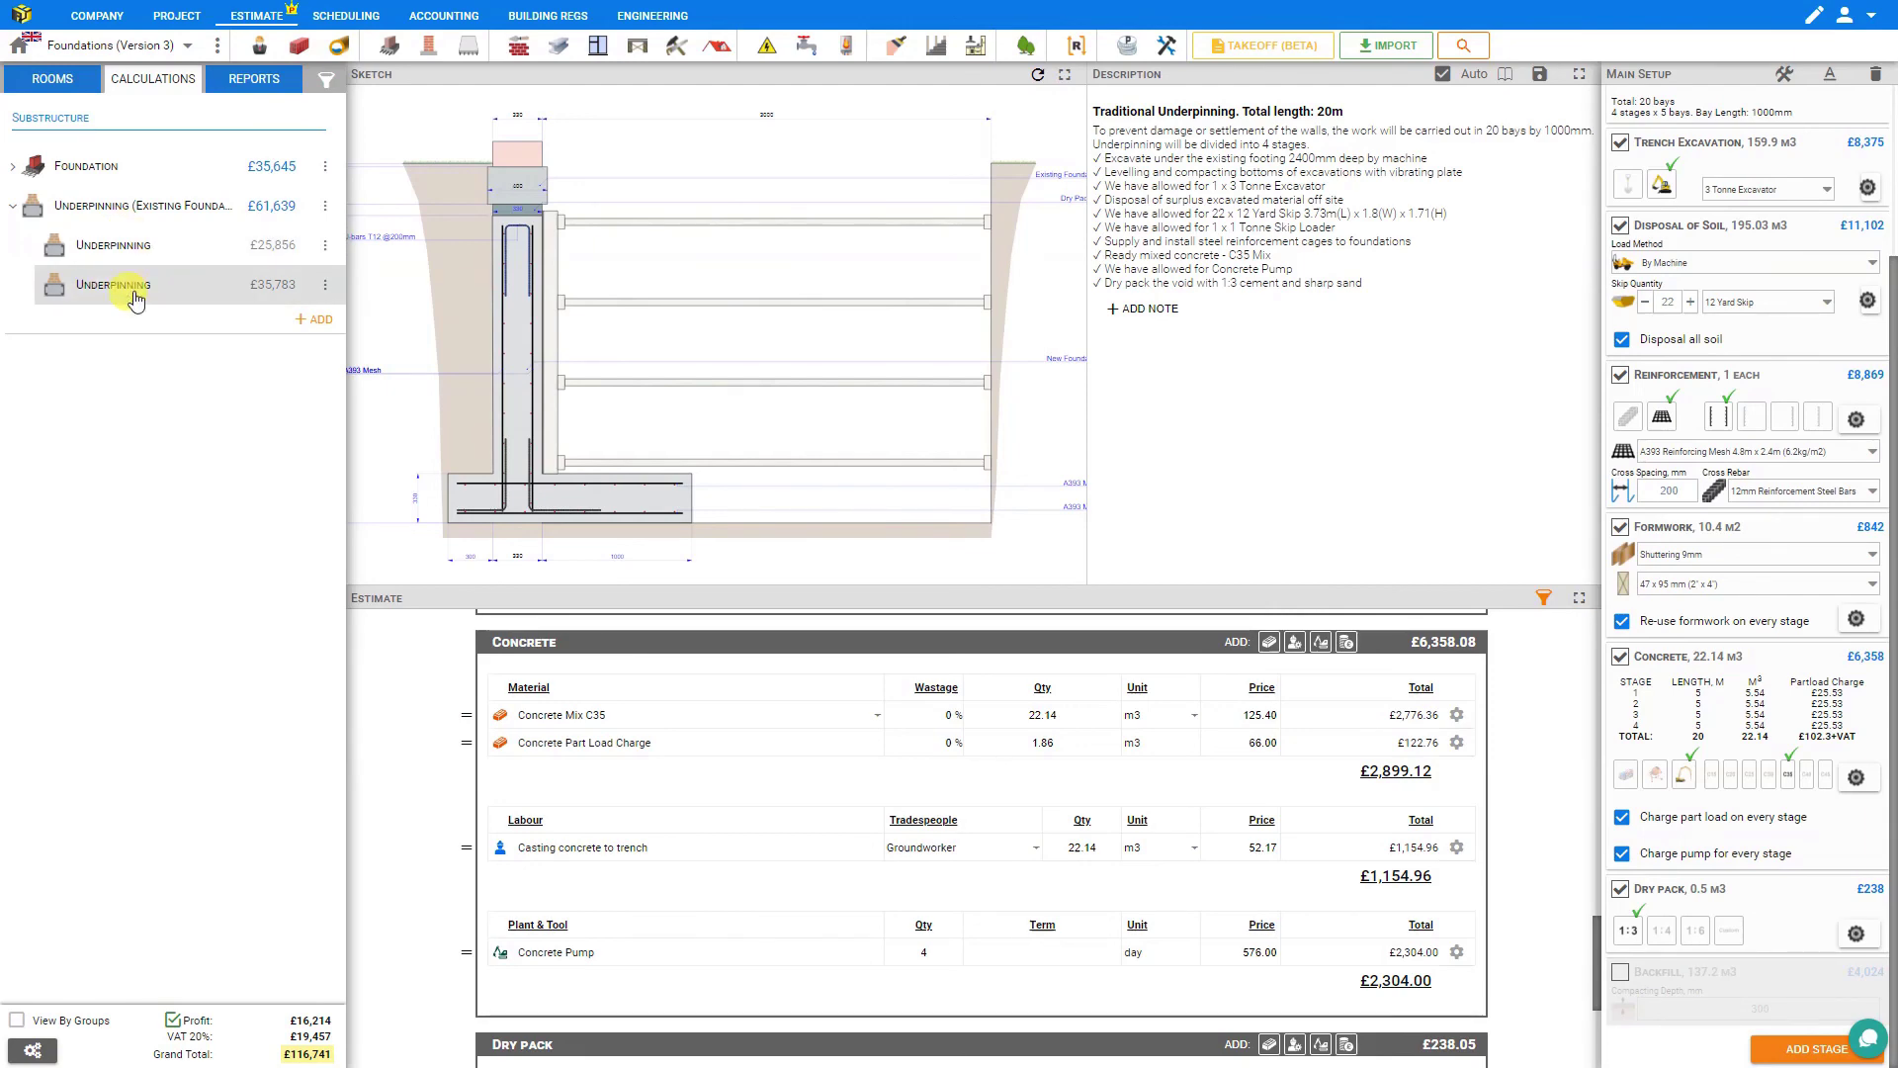
Rename the second item to 'Underpinning (Basement Conversion)'.
{"action": "scroll", "coordinate": [1718, 286], "scroll_direction": "up", "scroll_amount": 3}
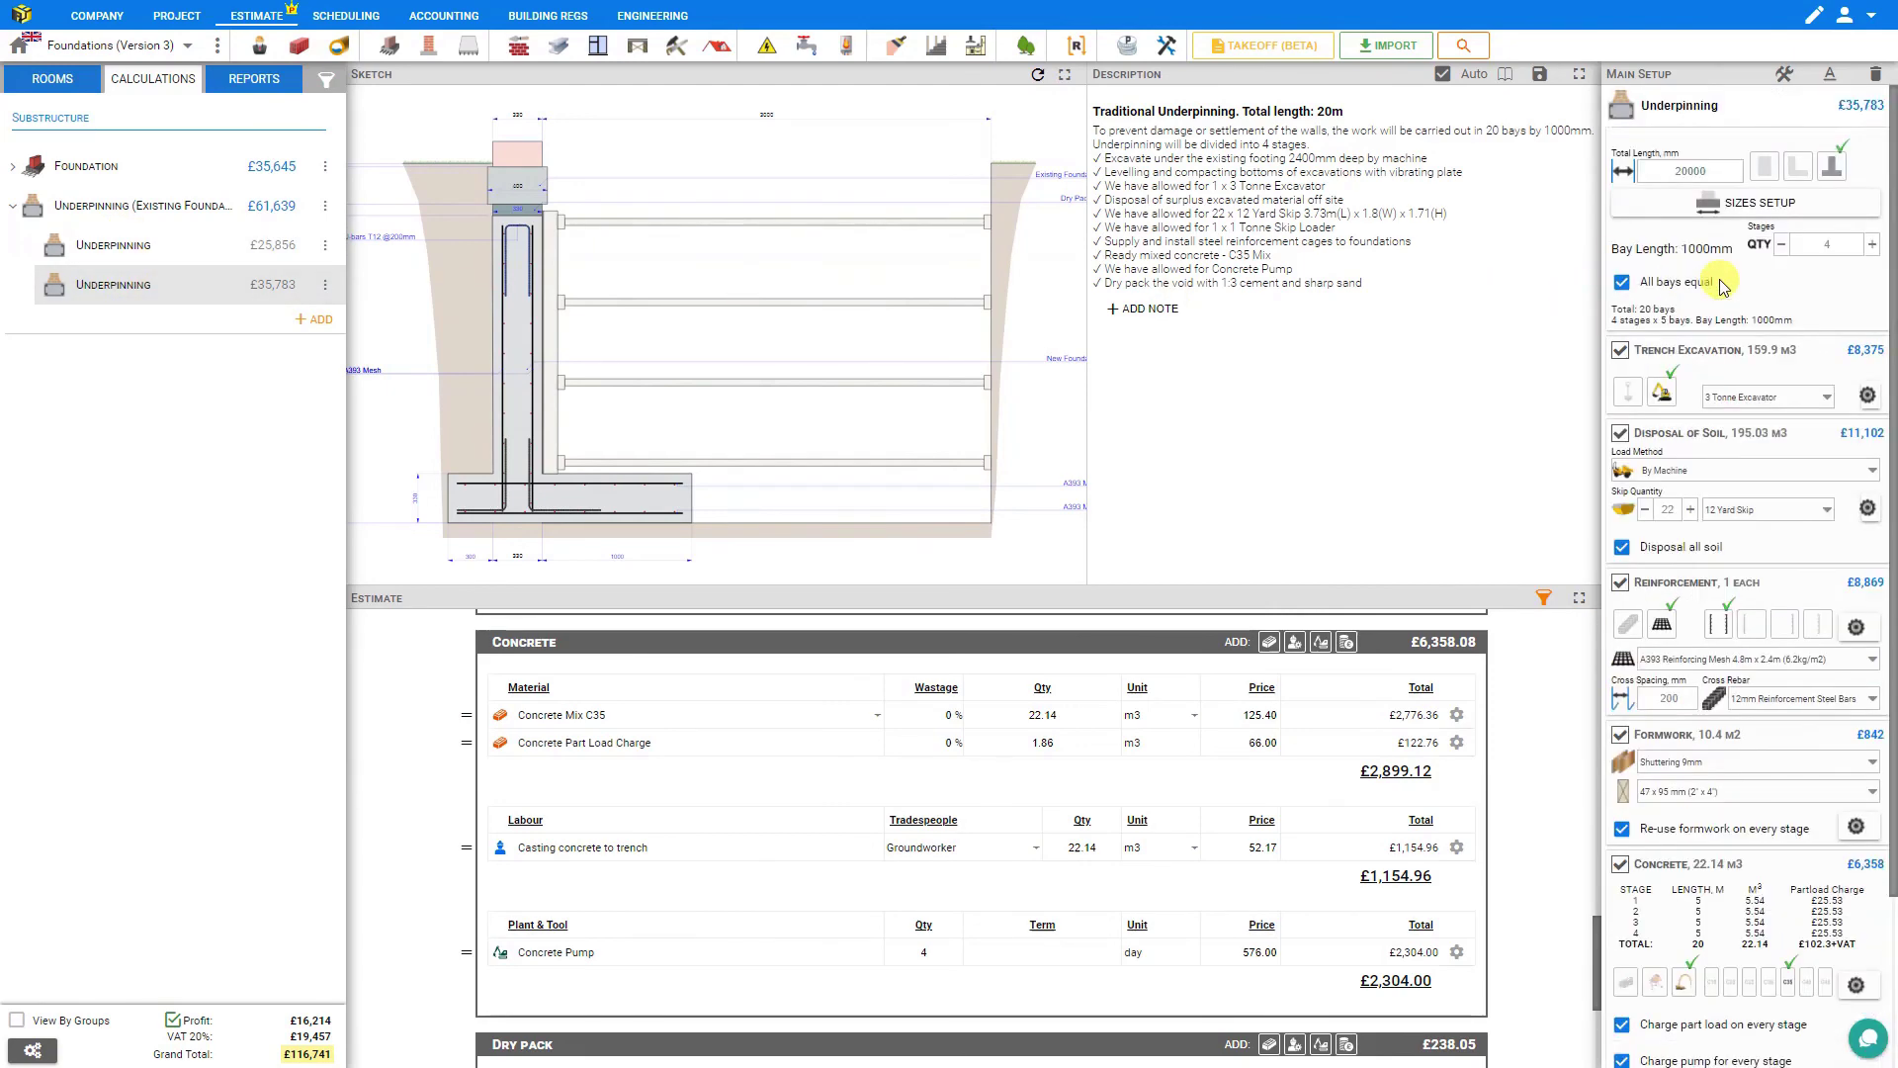
{"action": "left_click", "coordinate": [1745, 103]}
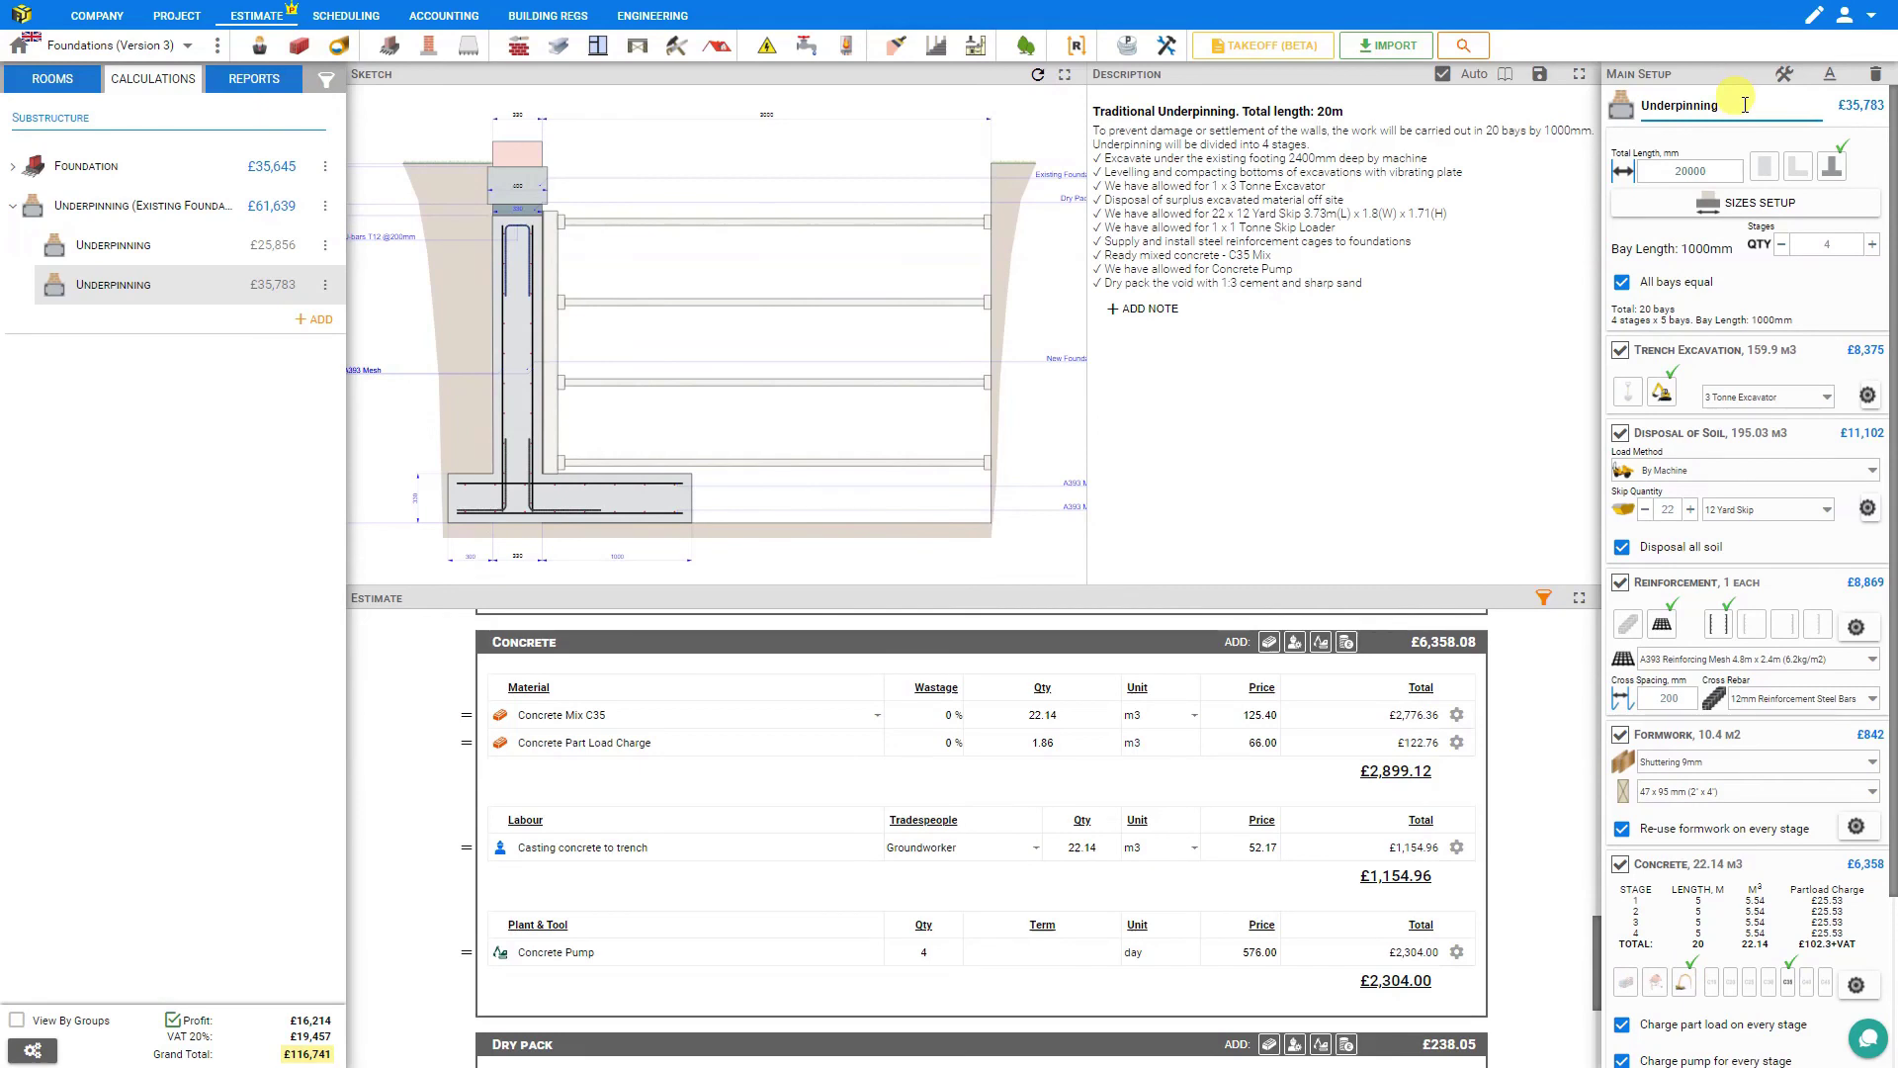
{"action": "type", "text": "("}
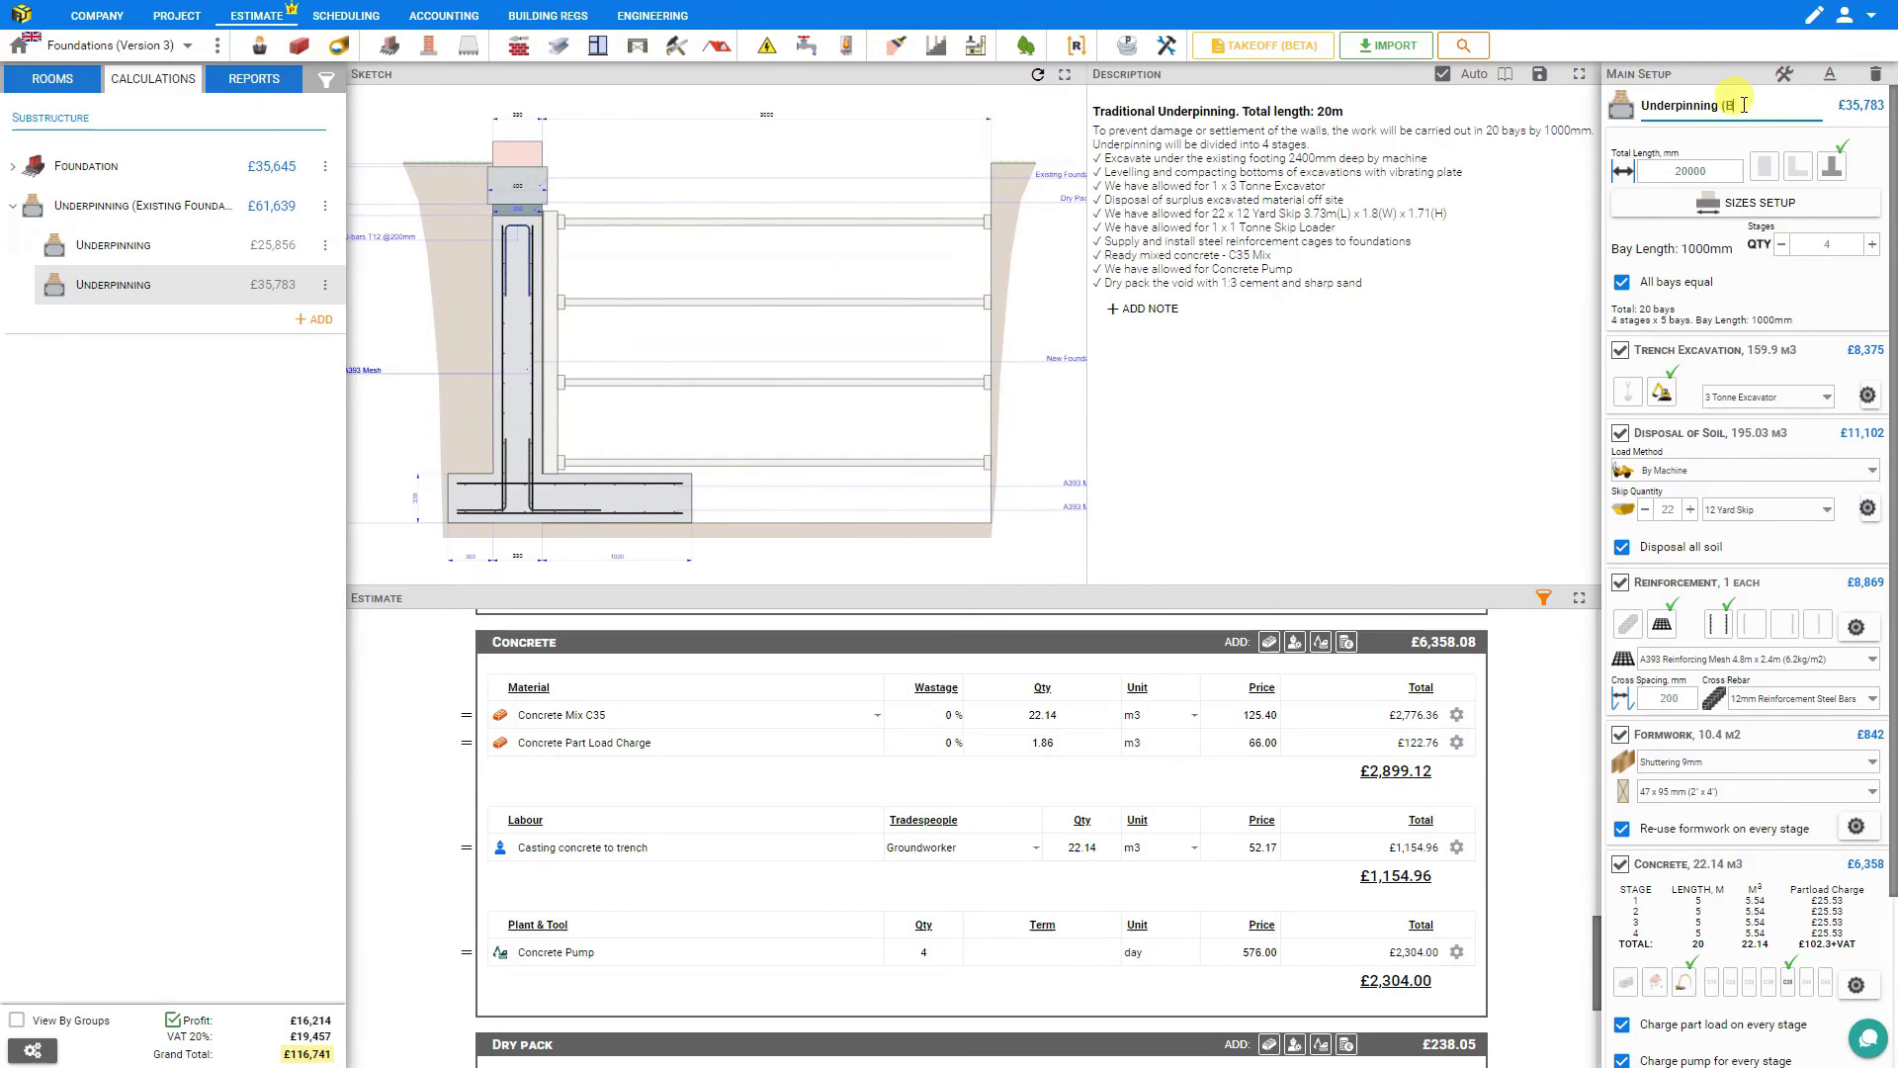
{"action": "type", "text": "Basement Conver"}
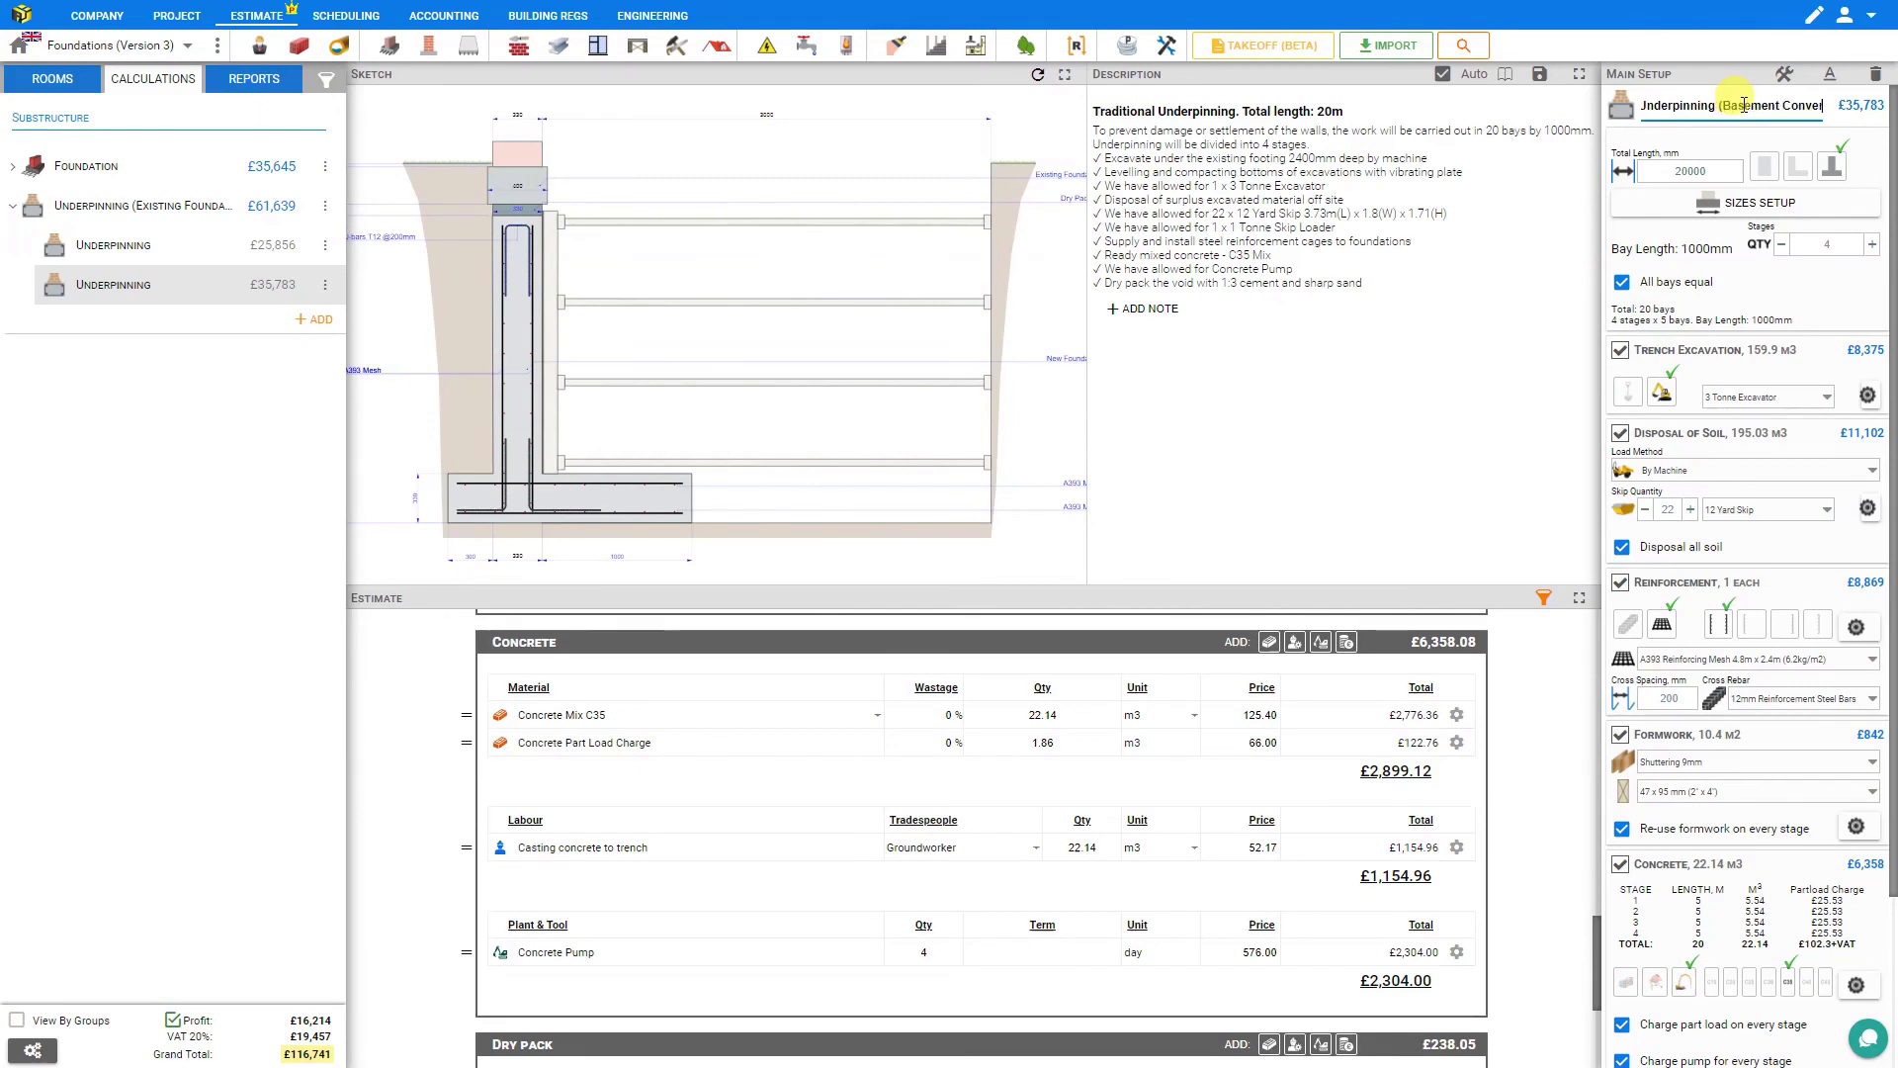
{"action": "type", "text": "sion"}
{"action": "key", "text": "Return"}
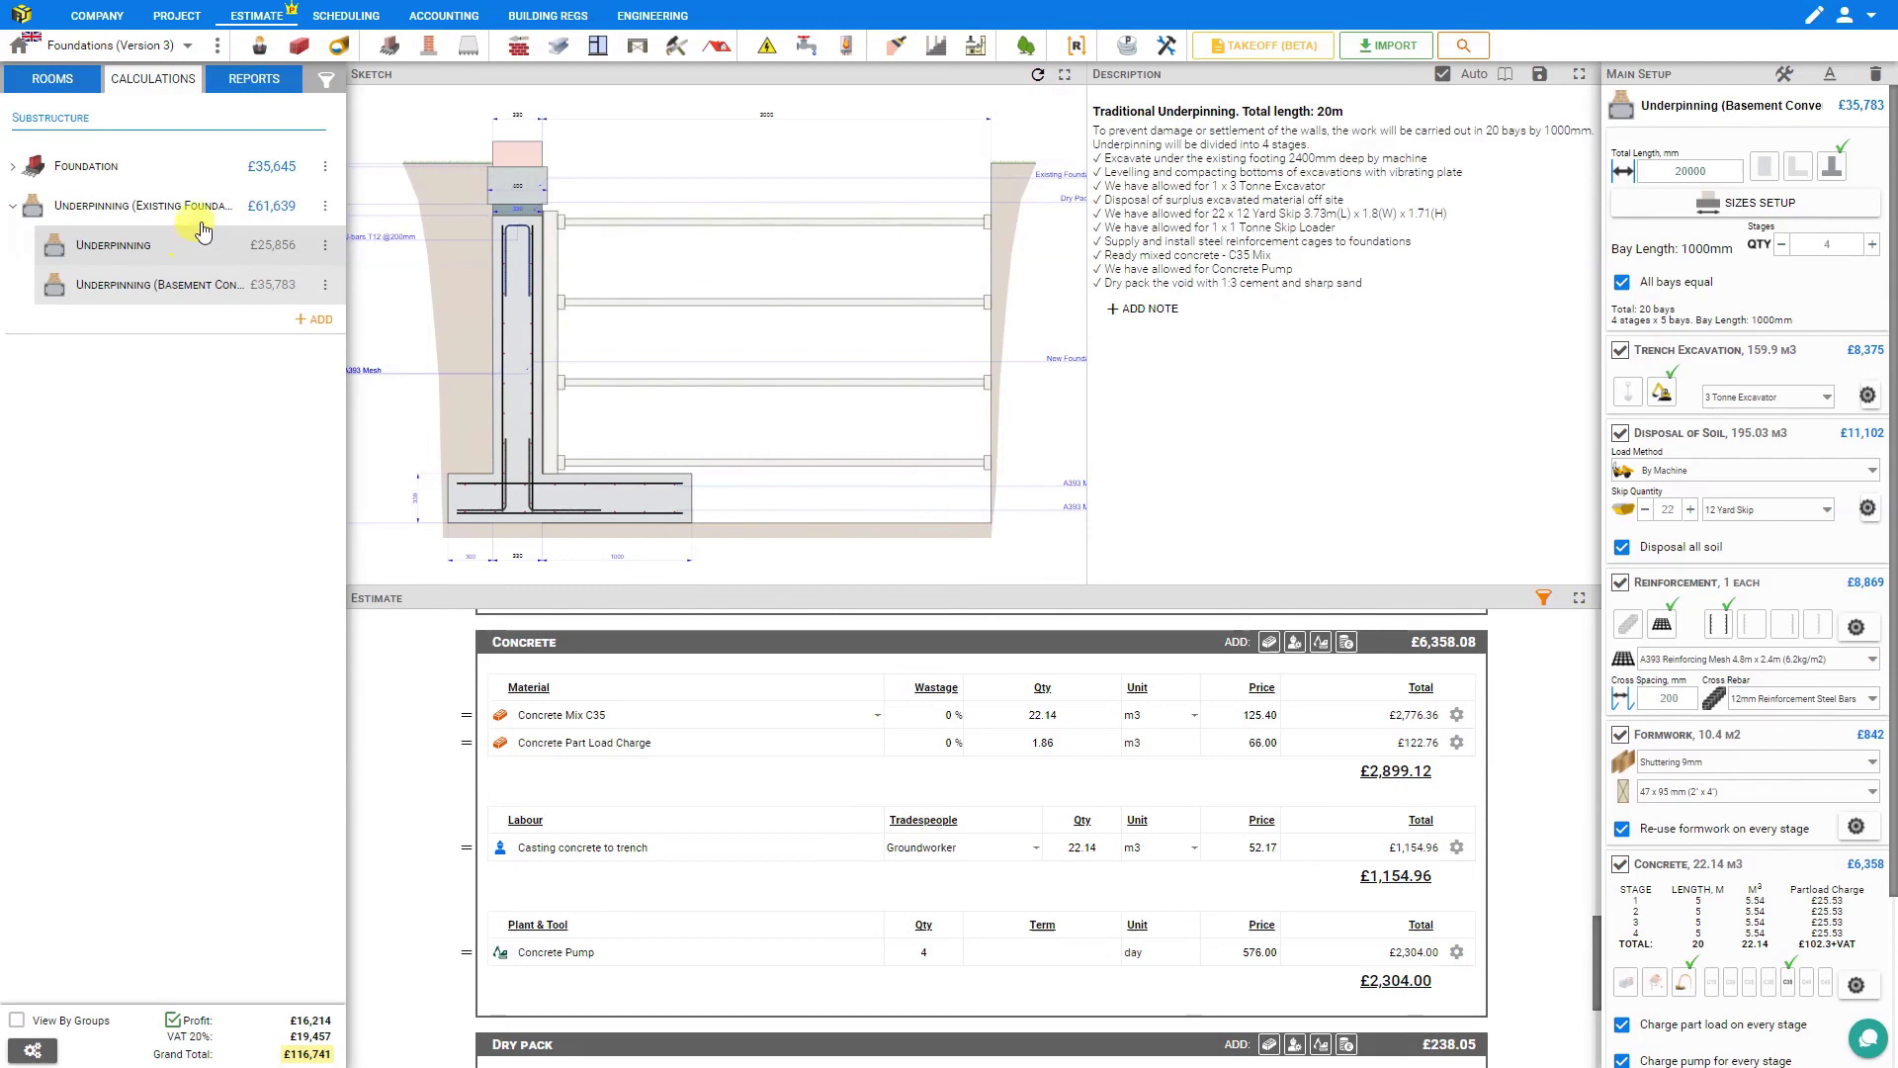
Open the Quote report and change the Prices option to hide the per-section cost lines.
{"action": "left_click", "coordinate": [254, 83]}
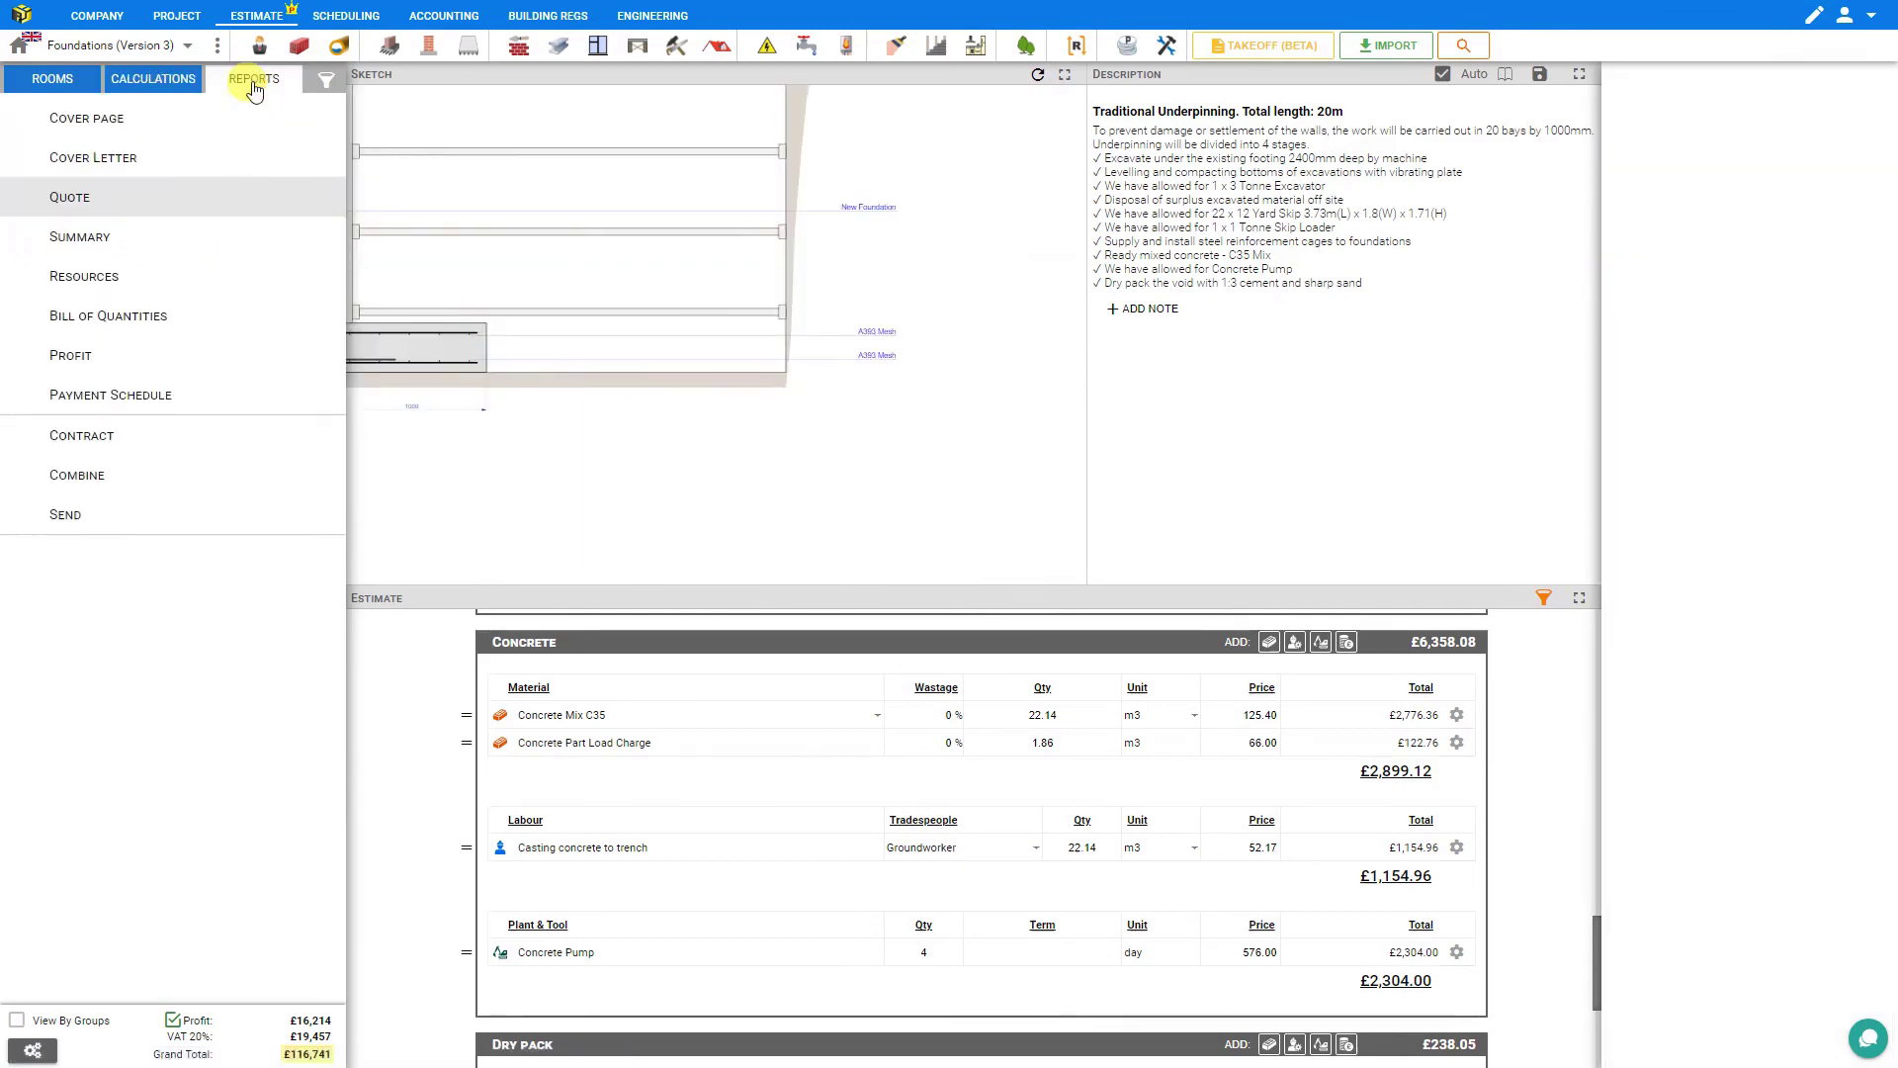
{"action": "scroll", "coordinate": [1029, 231], "scroll_direction": "down", "scroll_amount": 15}
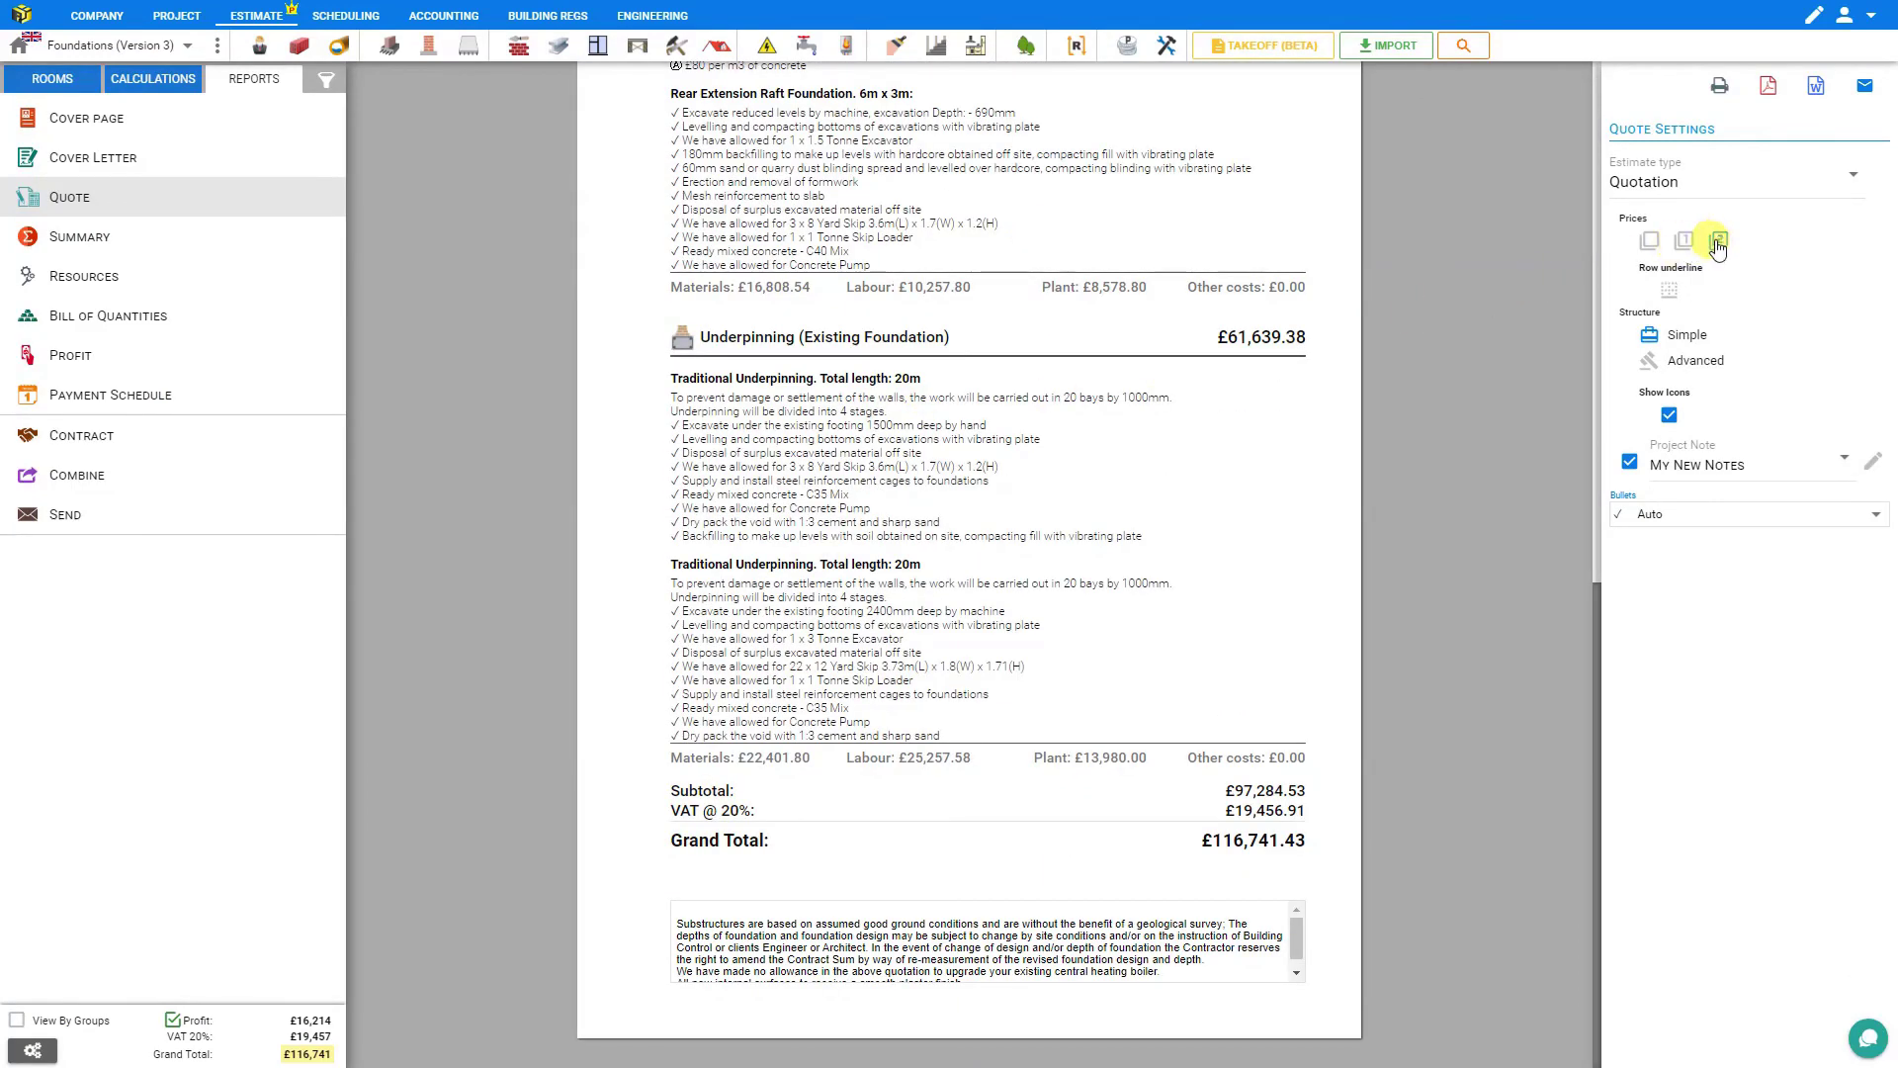
{"action": "left_click", "coordinate": [1684, 243]}
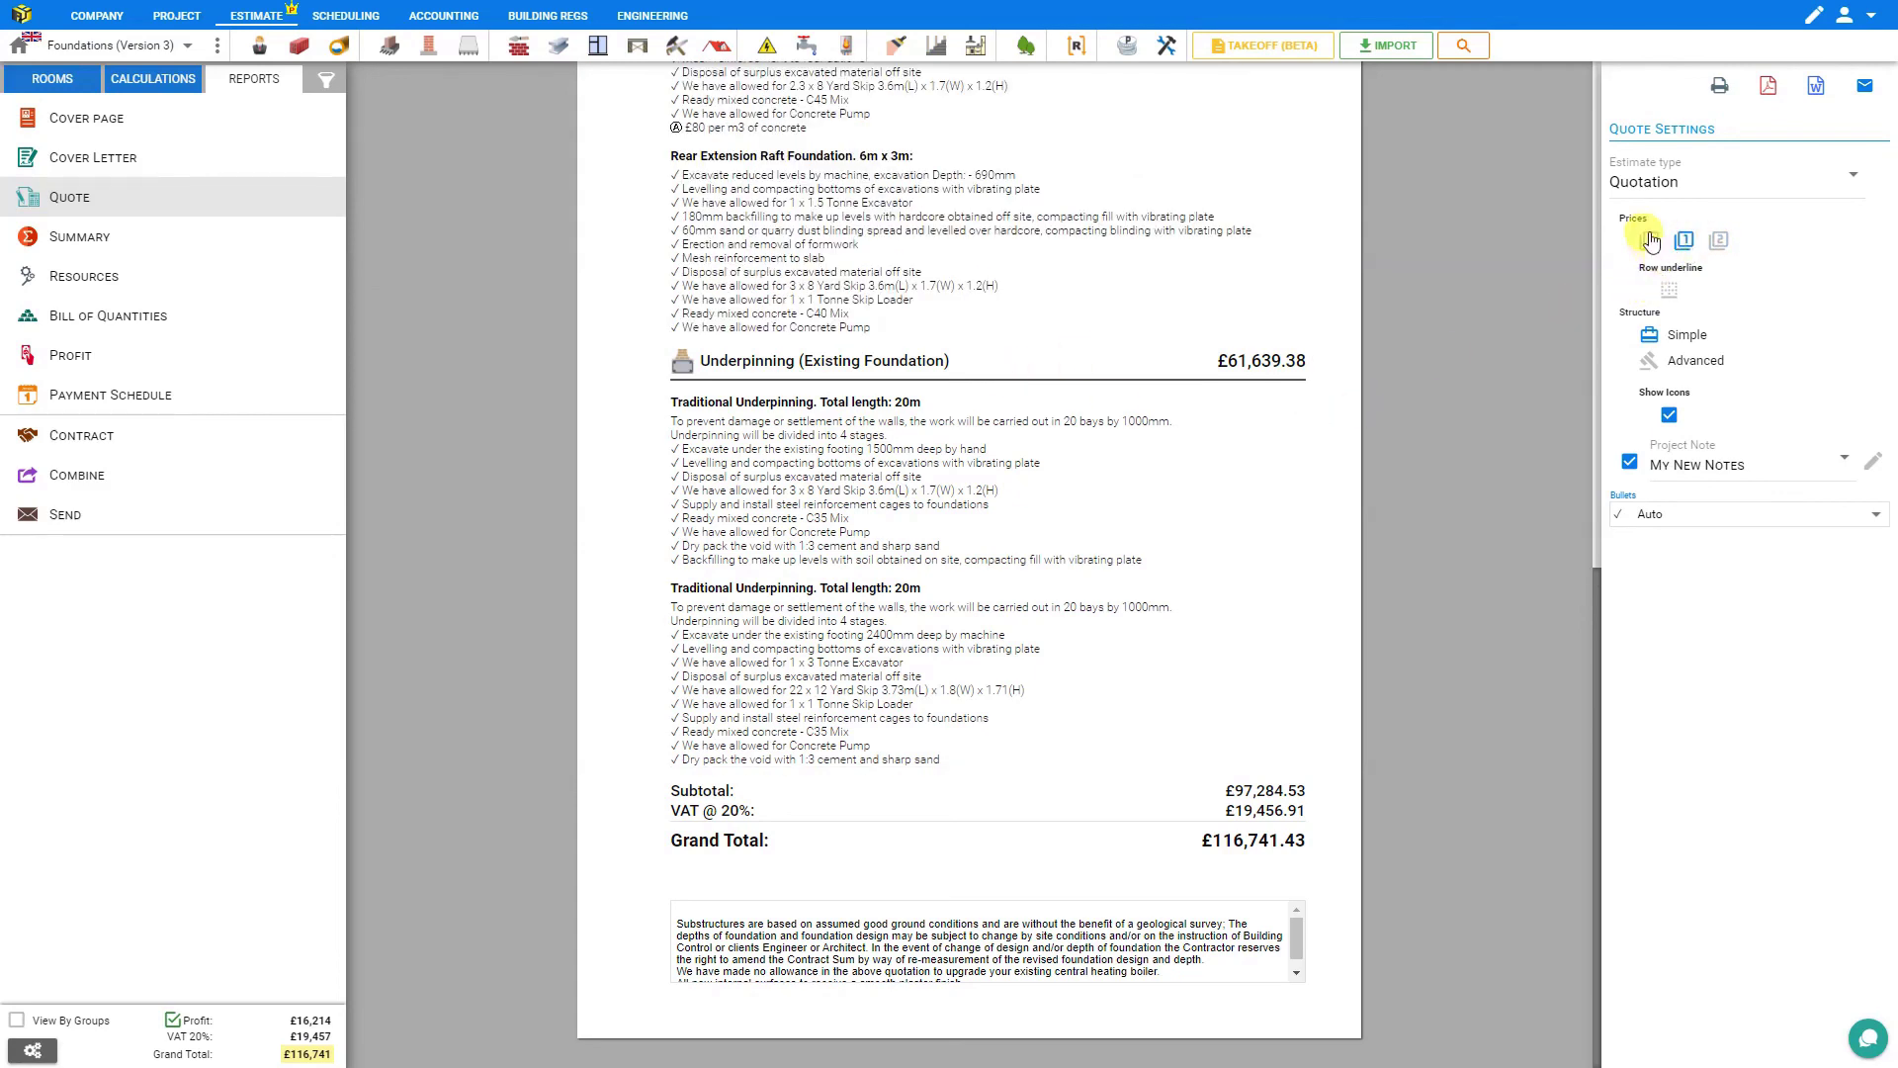
Use the Advanced quote structure without Description and Materials rows, keeping price and unit columns.
{"action": "left_click", "coordinate": [1695, 360]}
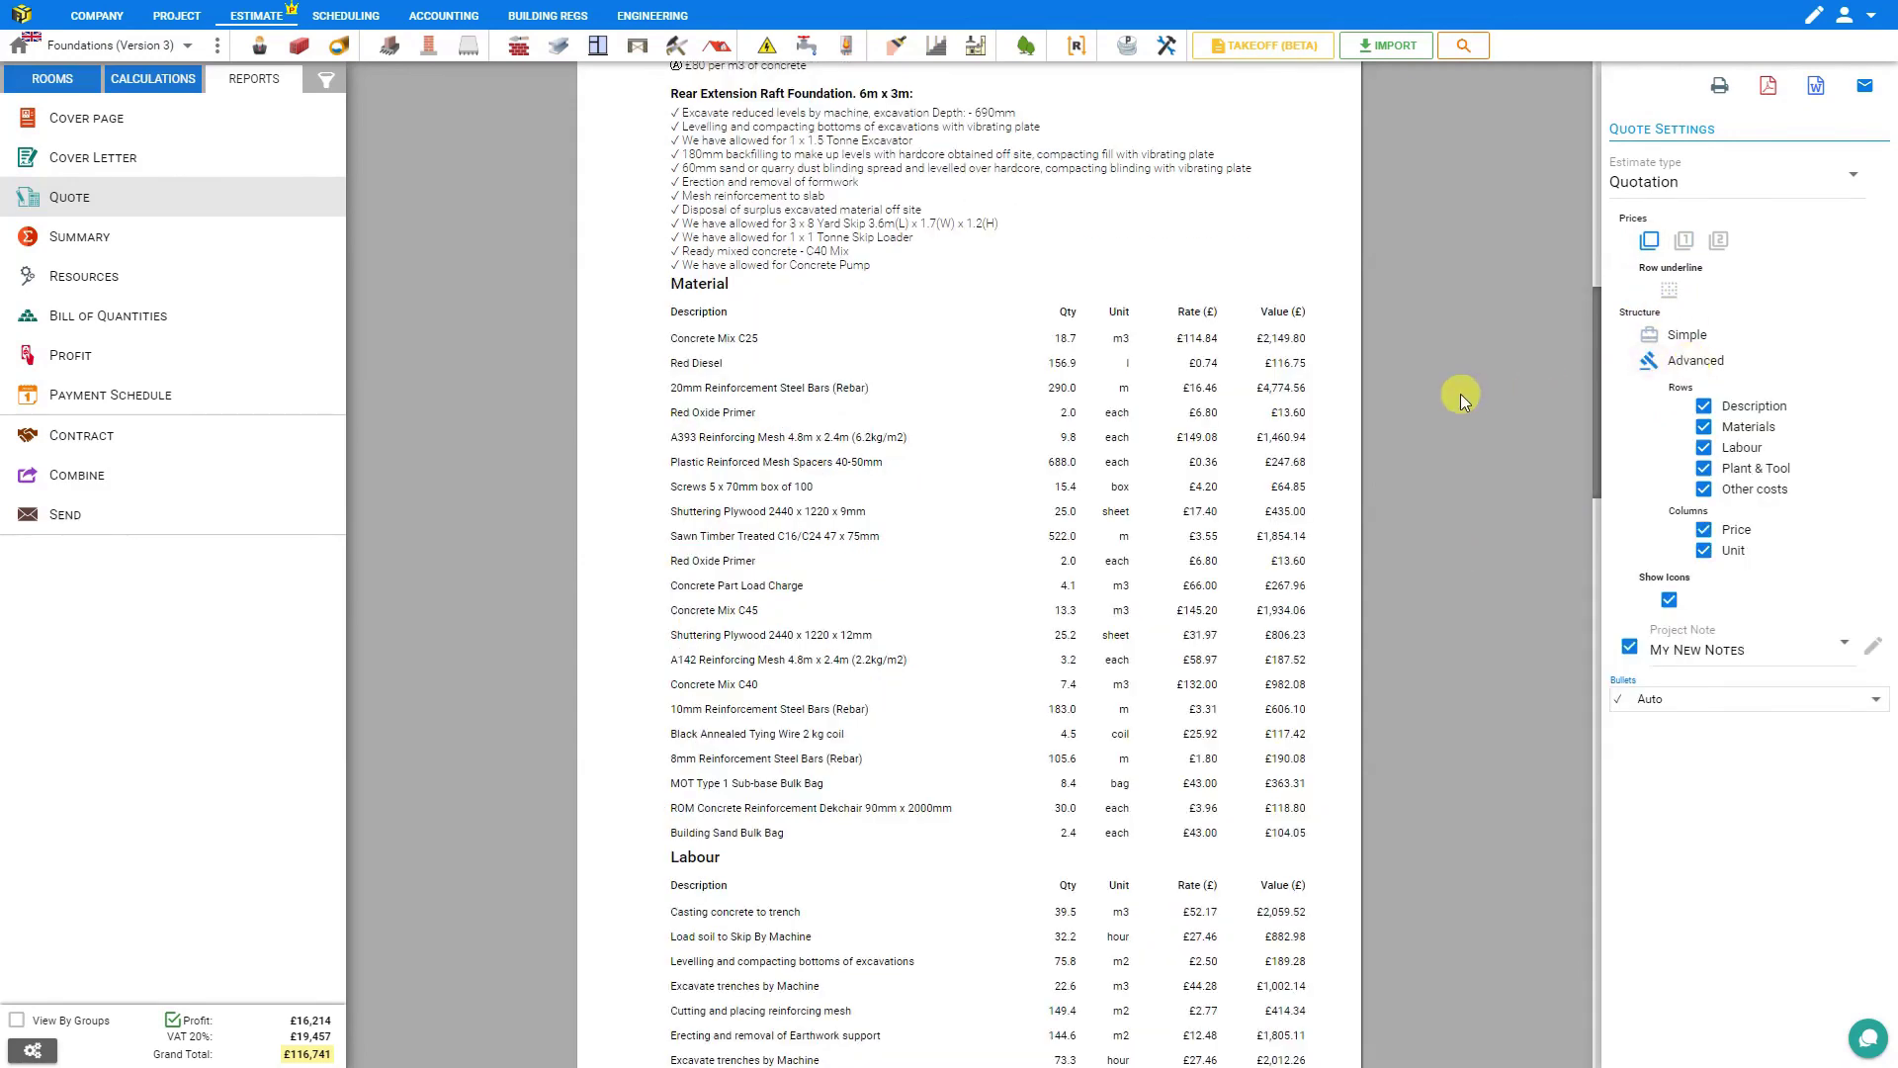
{"action": "scroll", "coordinate": [1461, 393], "scroll_direction": "up", "scroll_amount": 7}
{"action": "left_click", "coordinate": [1704, 407]}
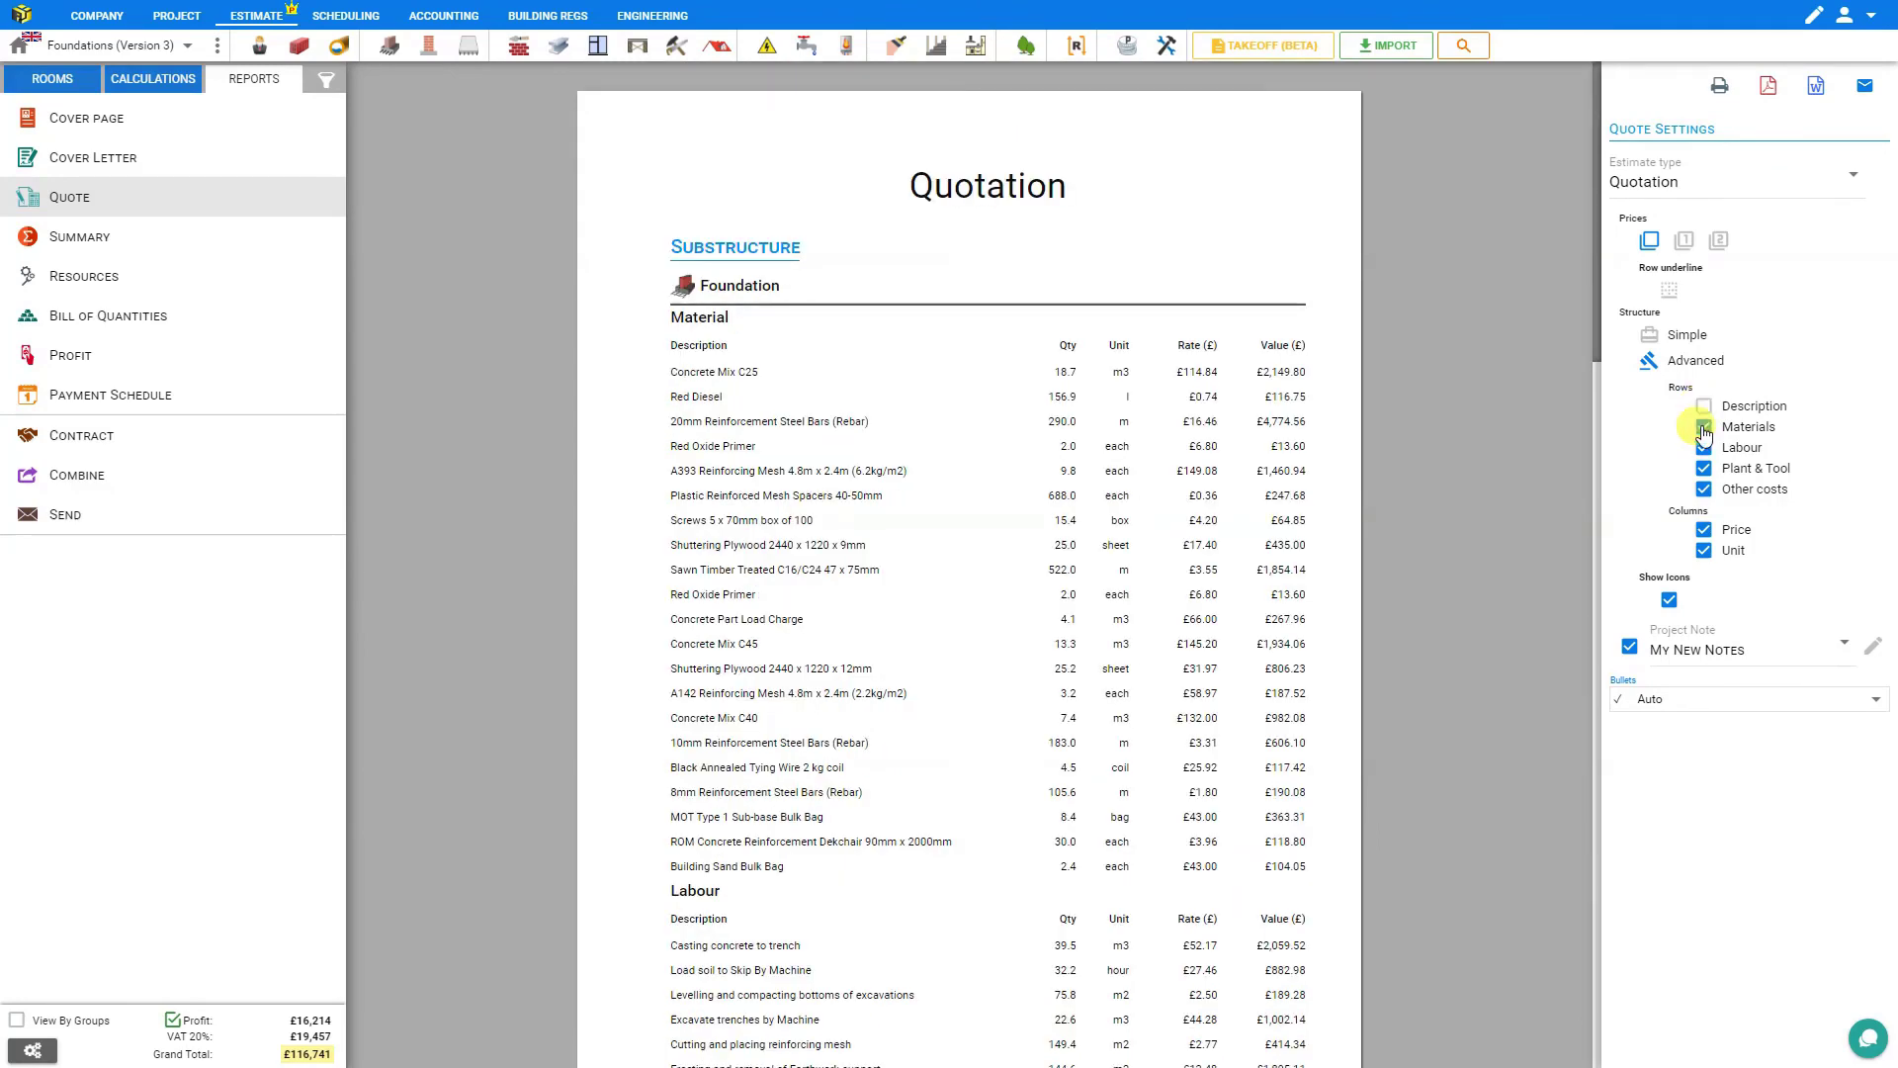
{"action": "left_click", "coordinate": [1705, 428]}
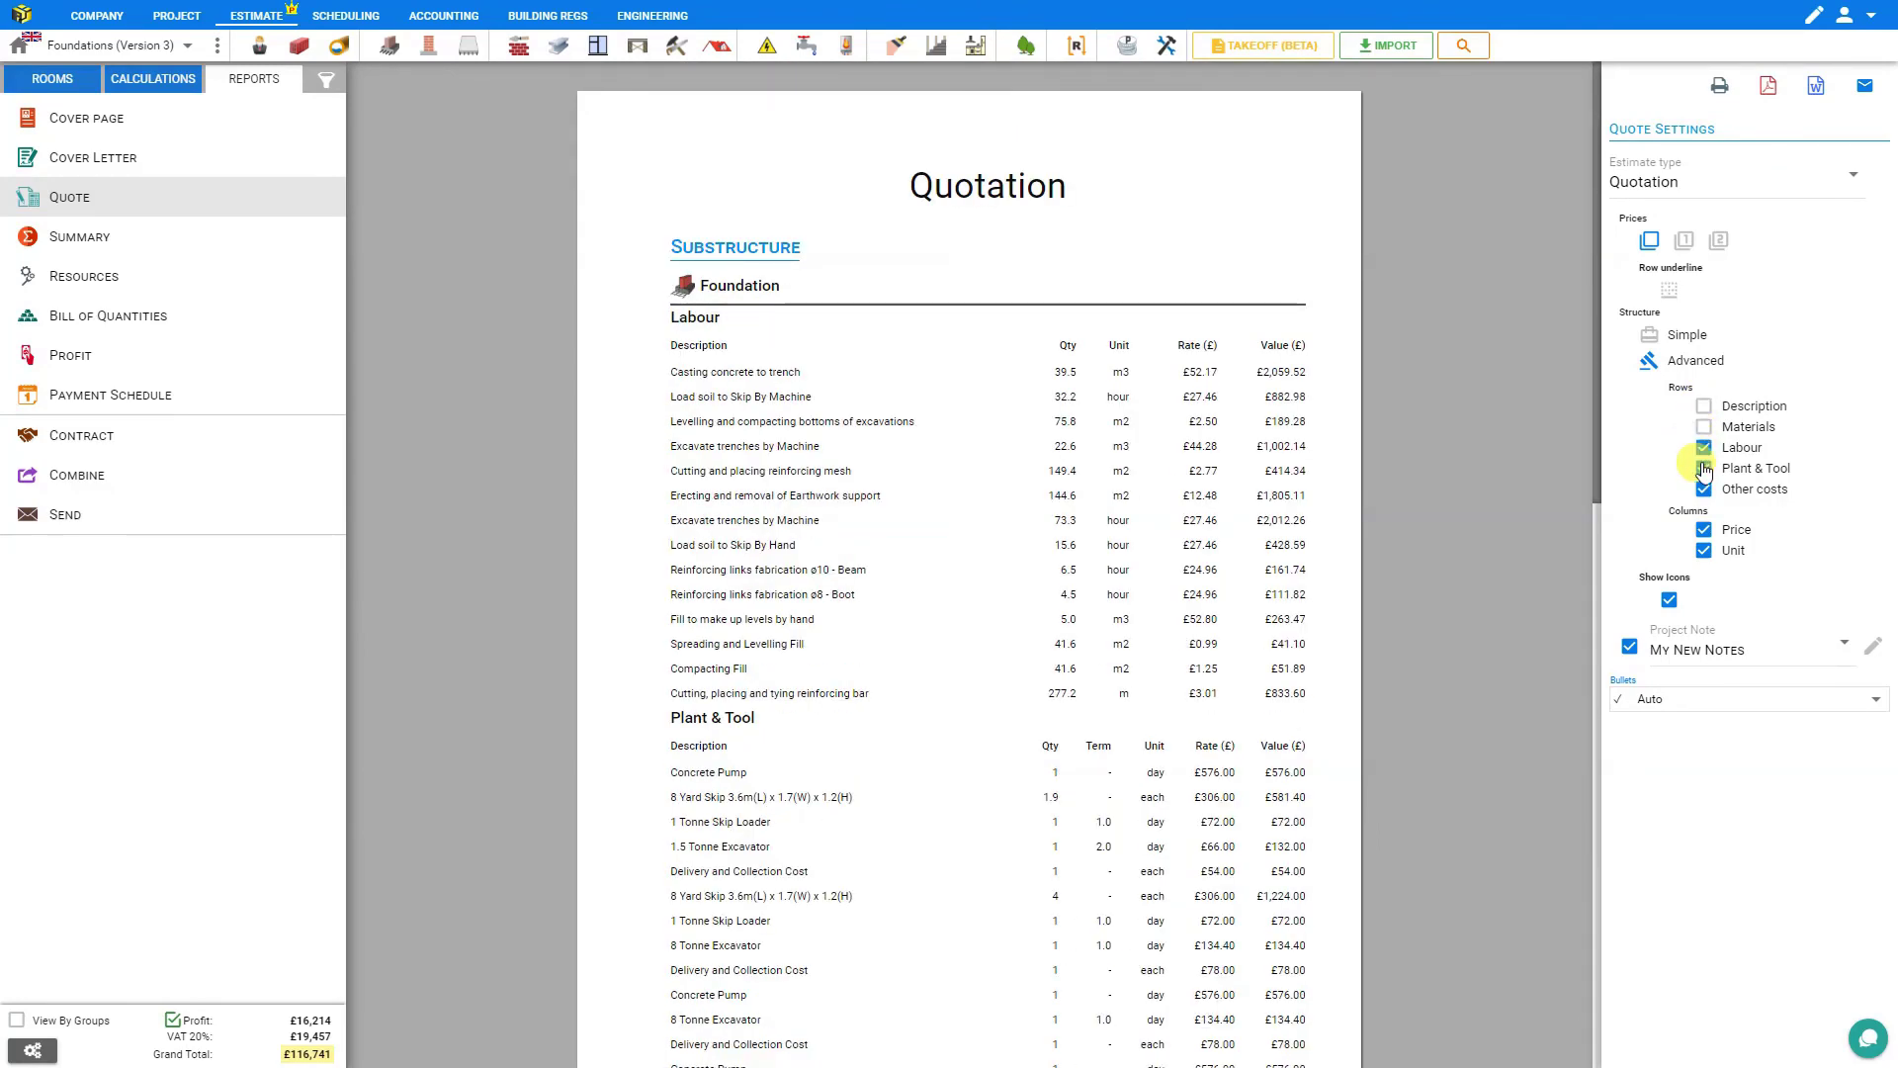
{"action": "left_click", "coordinate": [1704, 531]}
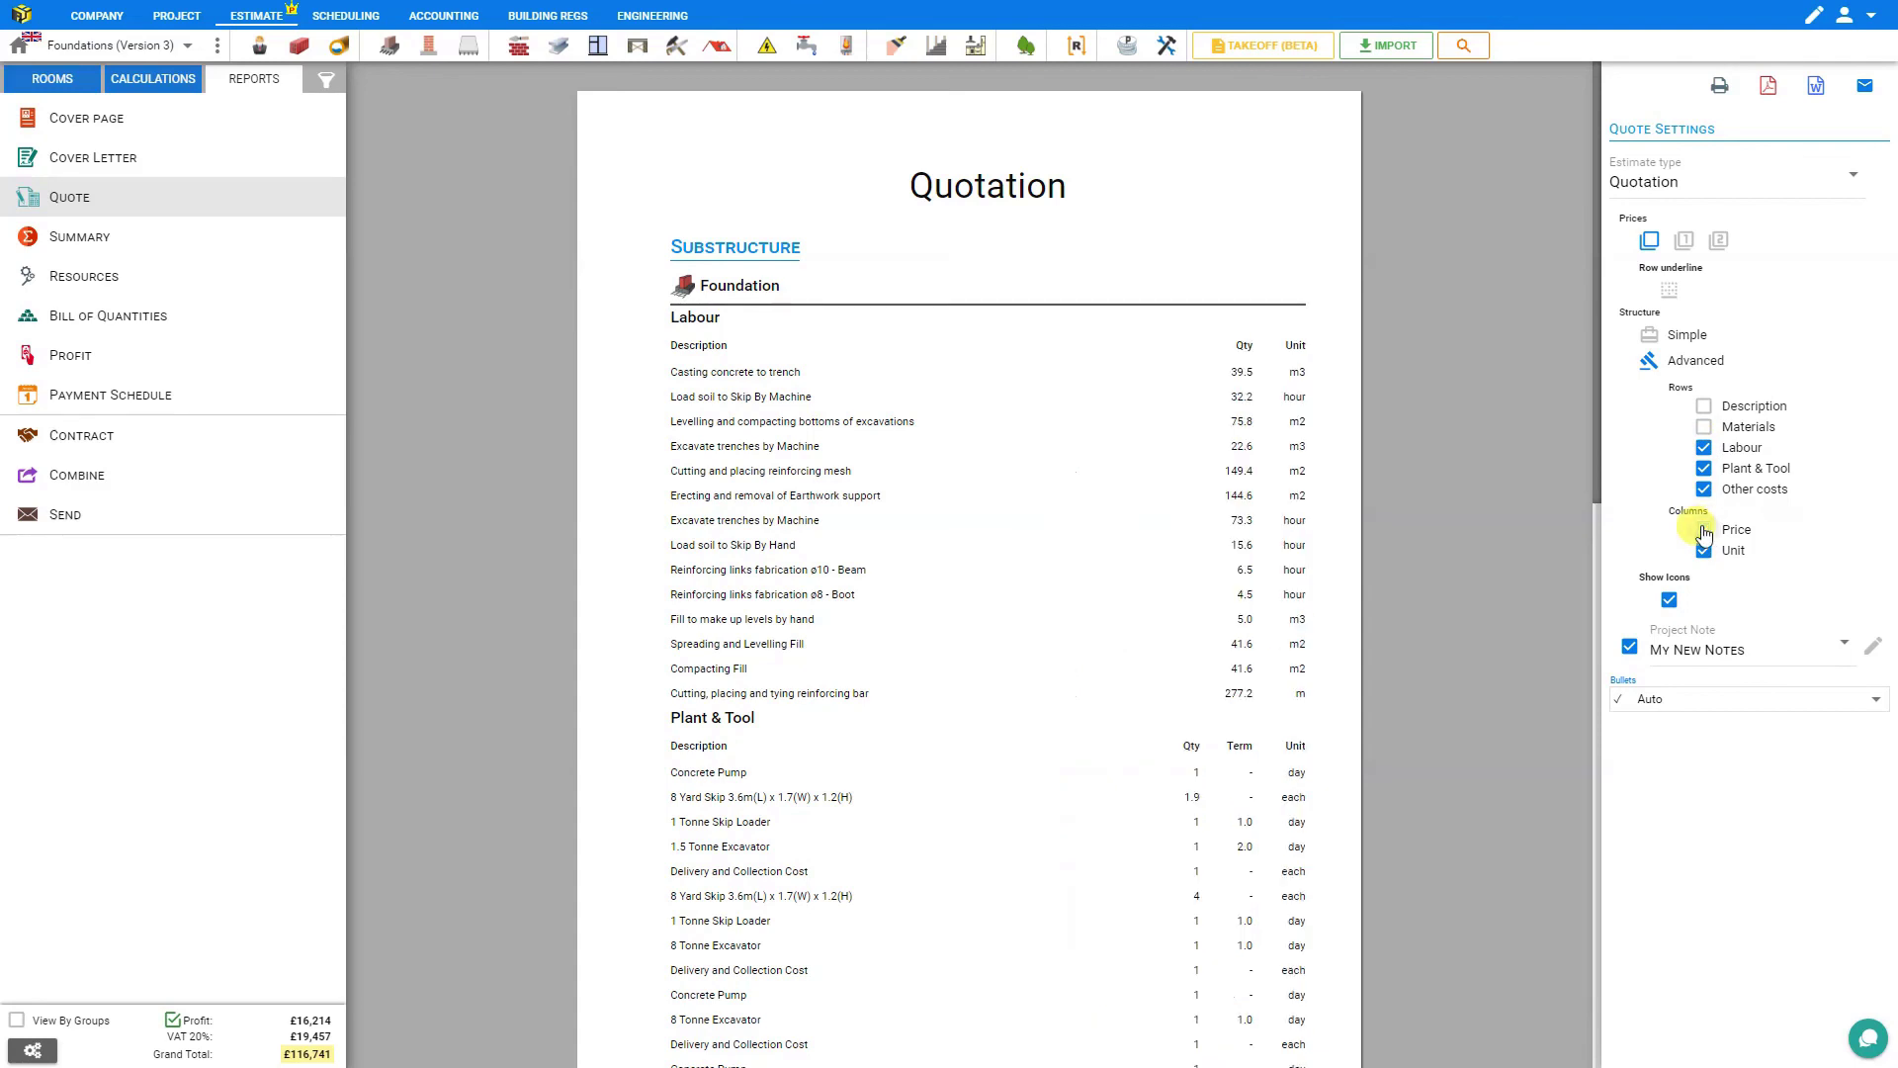
{"action": "left_click", "coordinate": [1705, 531]}
{"action": "left_click", "coordinate": [1704, 552]}
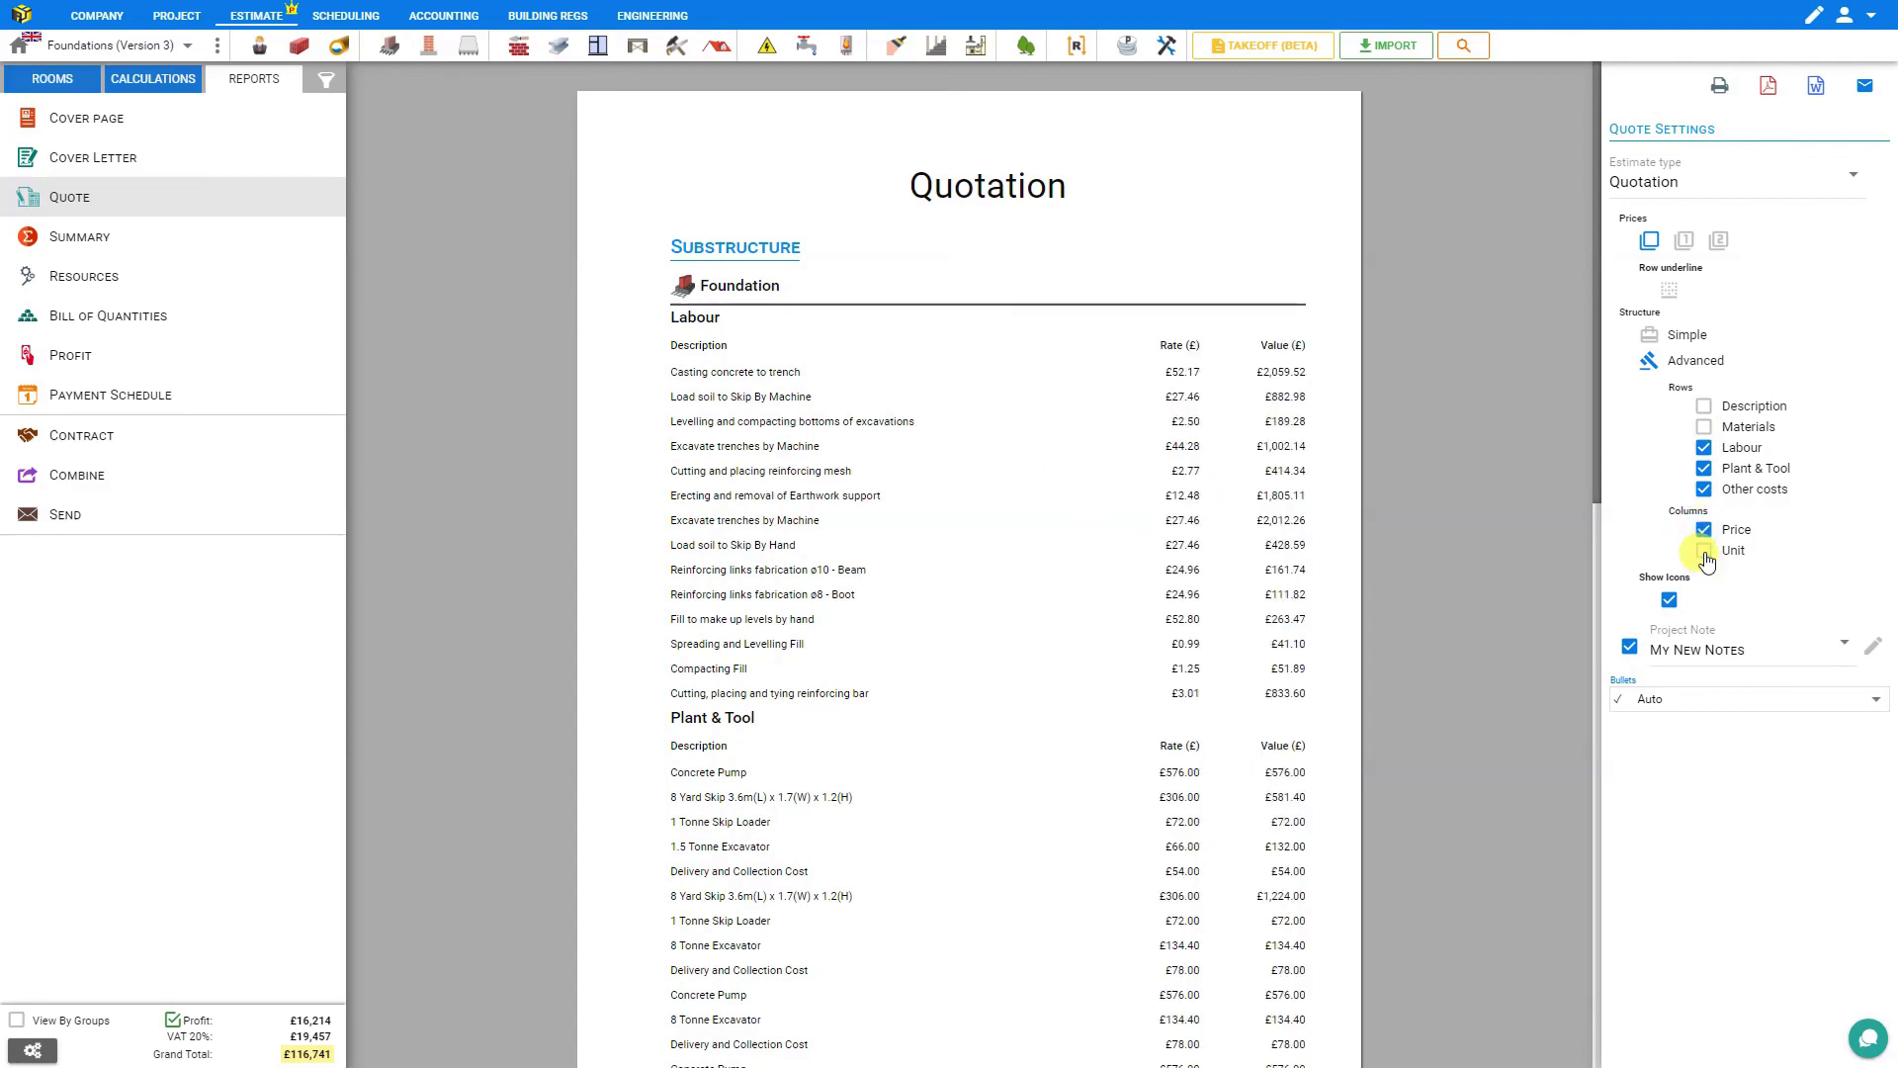
{"action": "left_click", "coordinate": [1704, 552]}
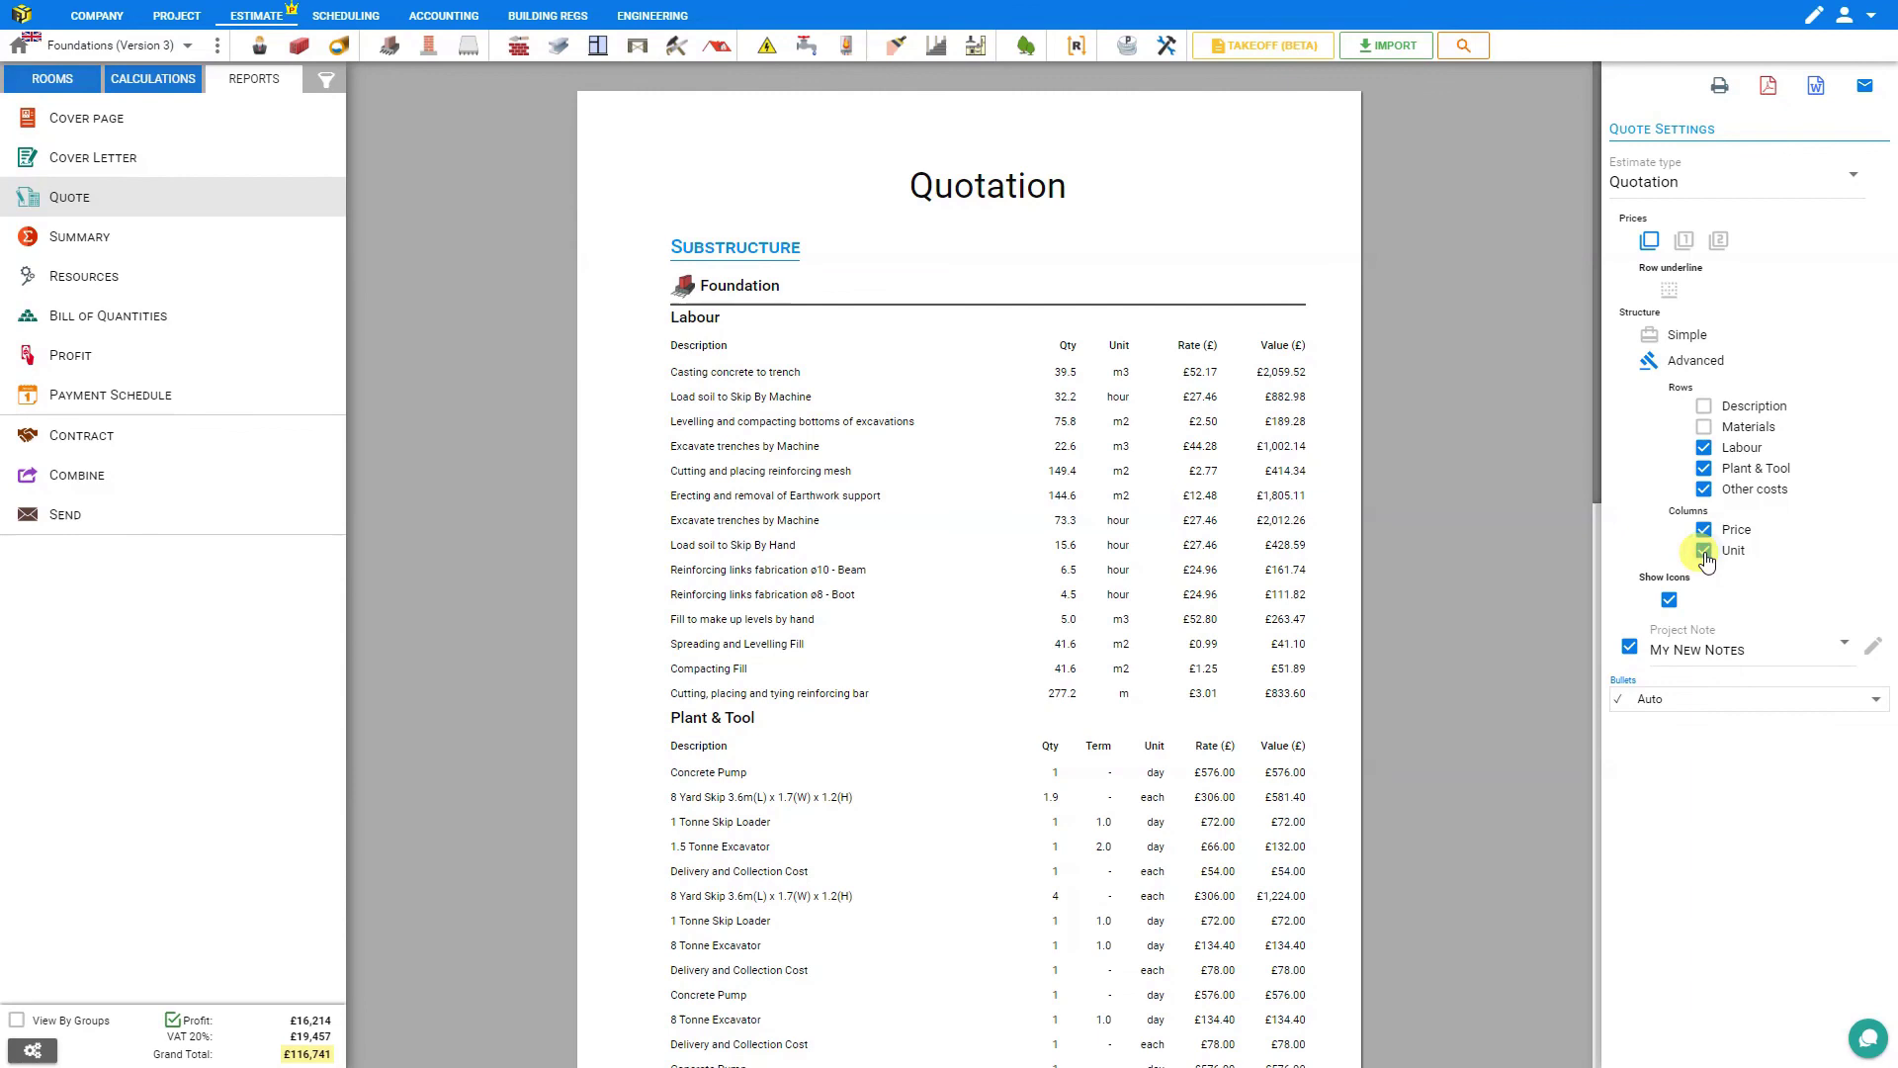